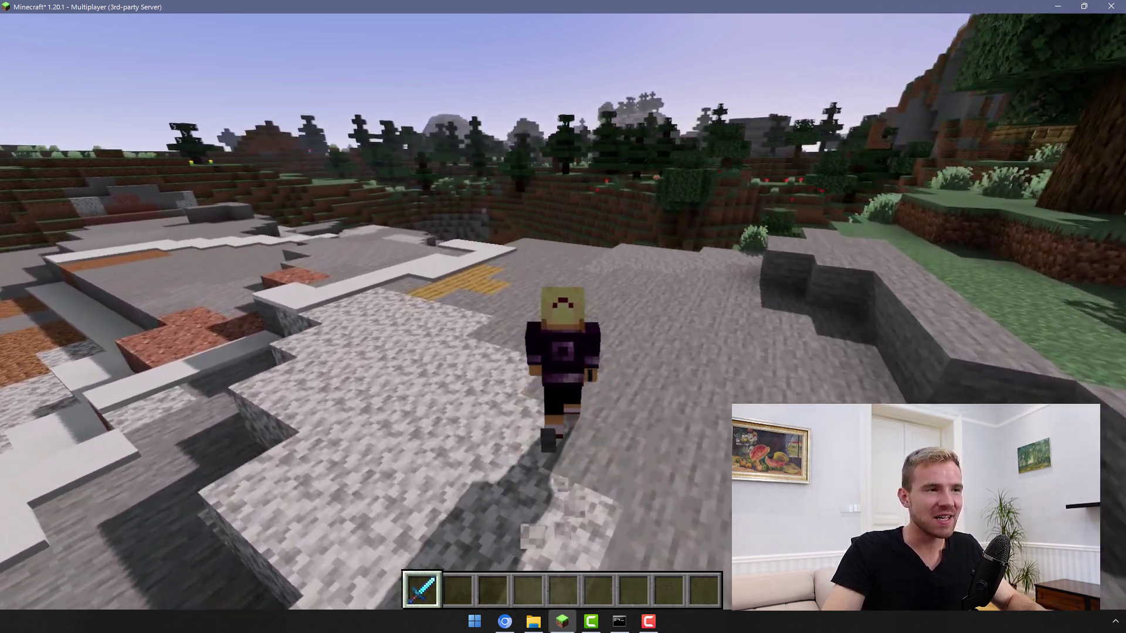
key(w)
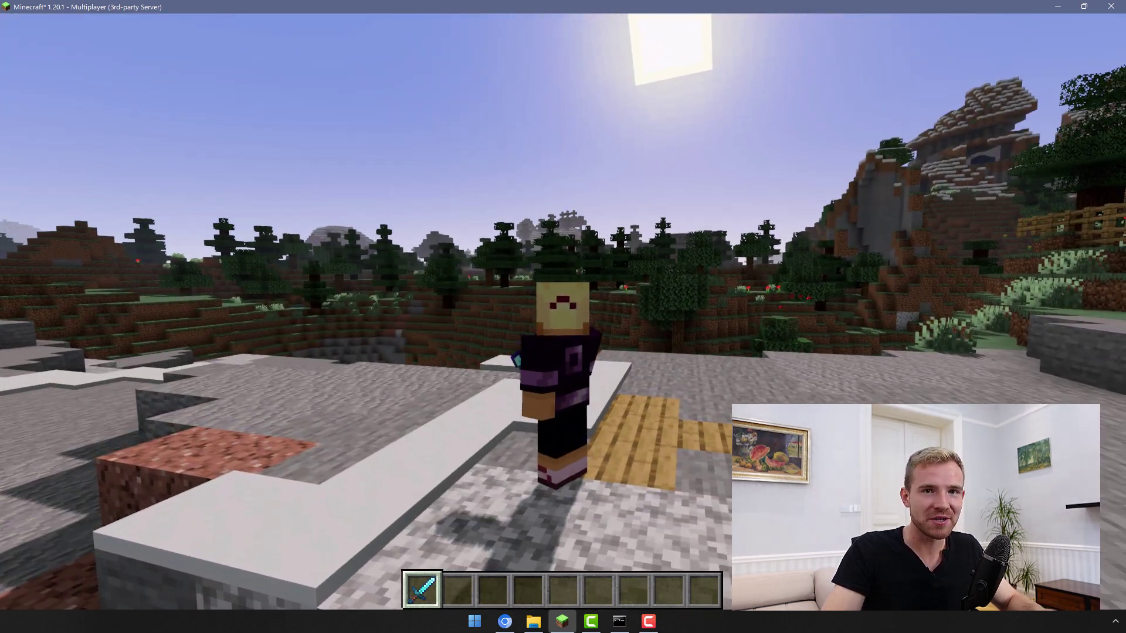
Step: Switch to Chrome, check the Google results, and start the DiscordSRV 1.26.2 download on SpigotMC
key(alt+Tab)
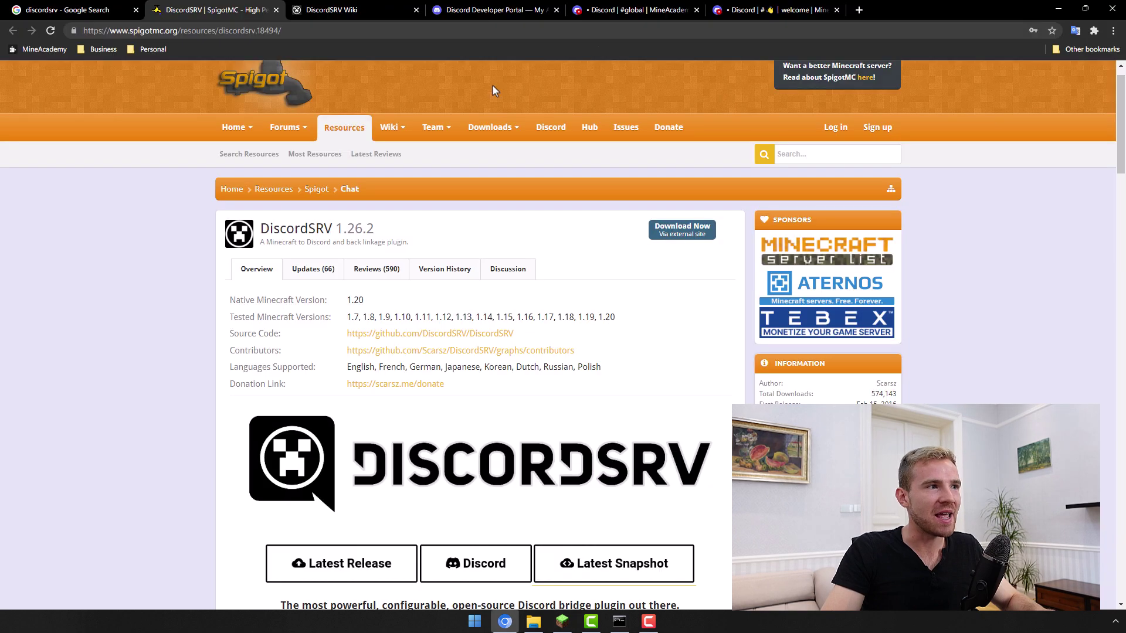
drag(261, 228, 330, 225)
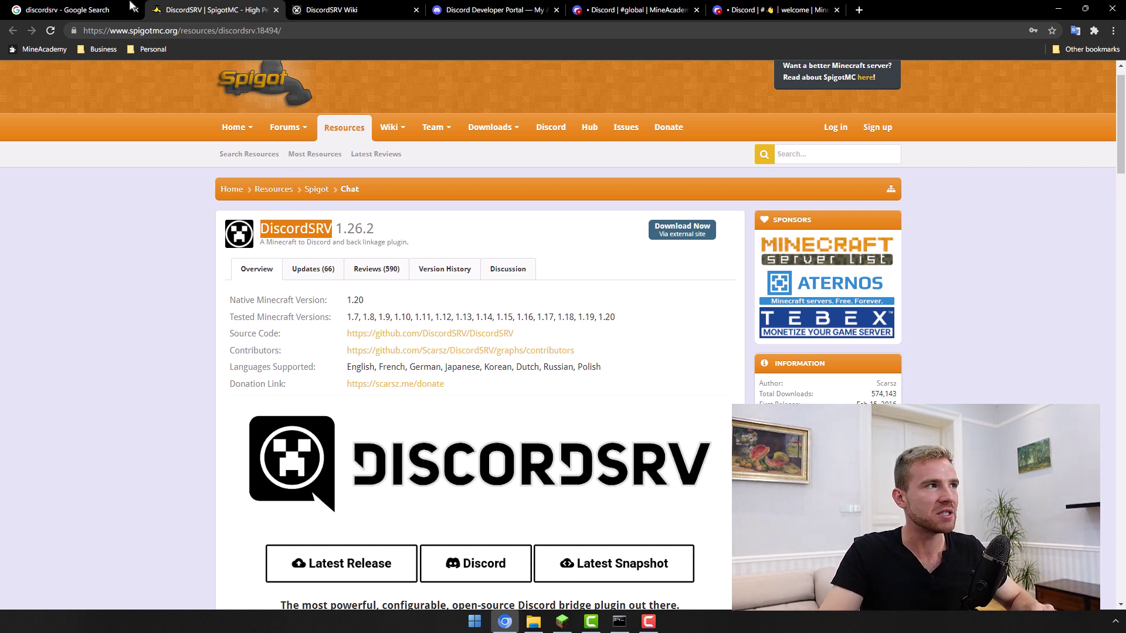
click(103, 6)
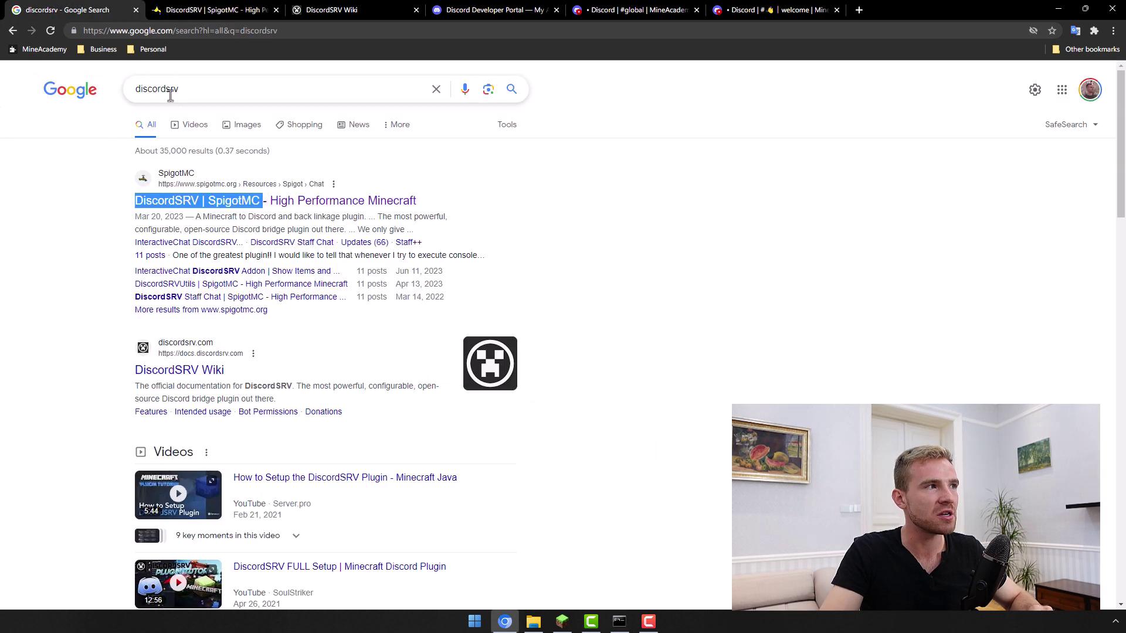
double_click(140, 88)
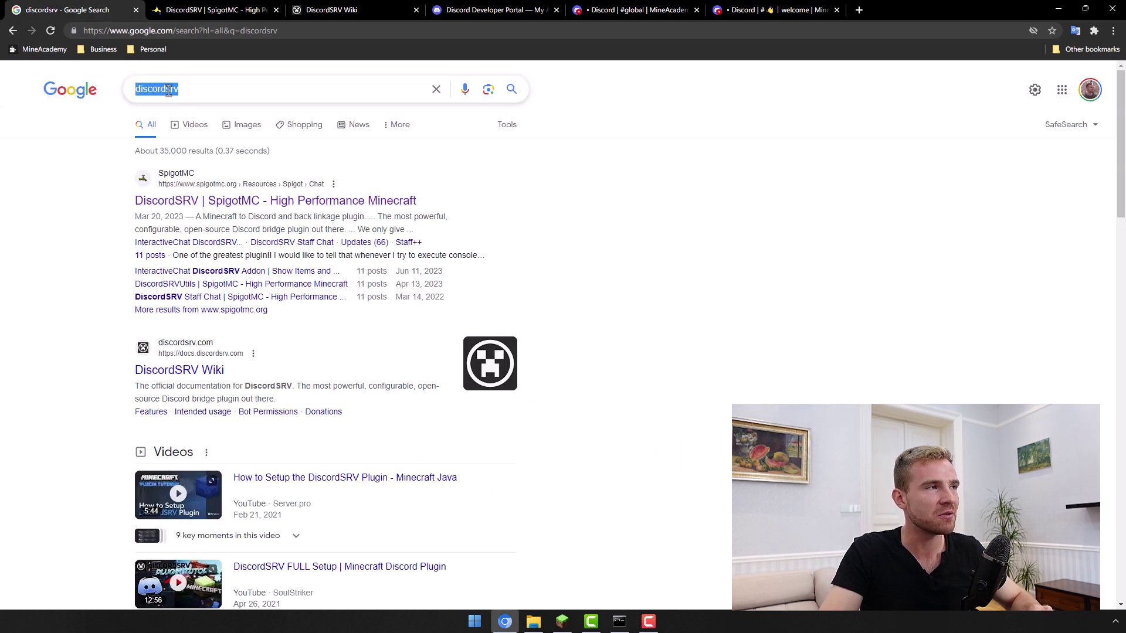
drag(134, 200, 417, 201)
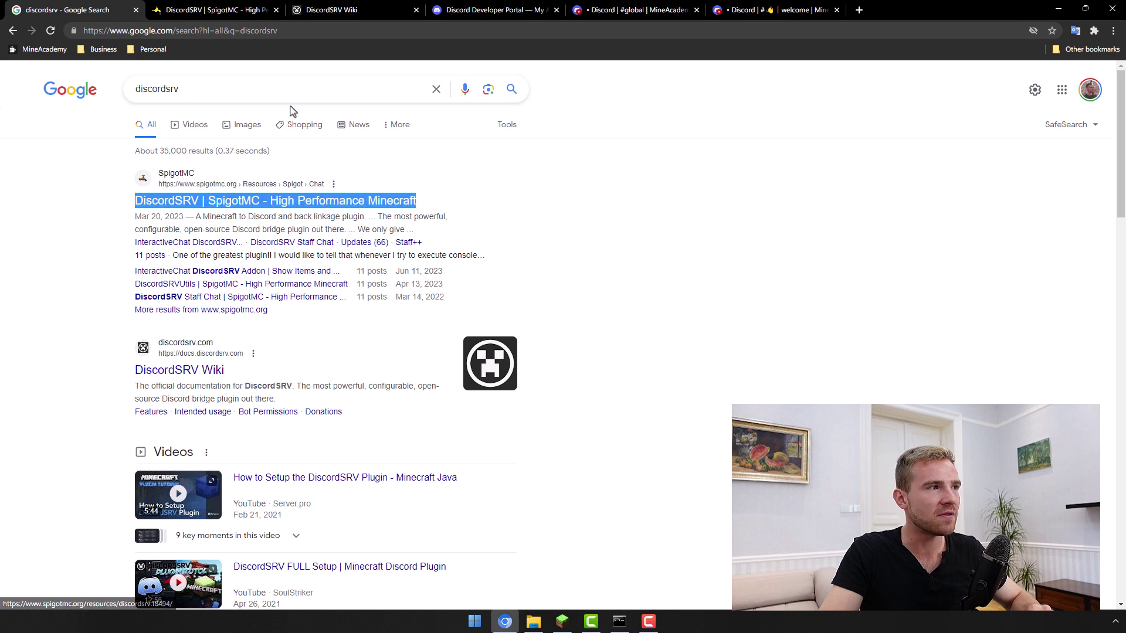
key(ctrl+Tab)
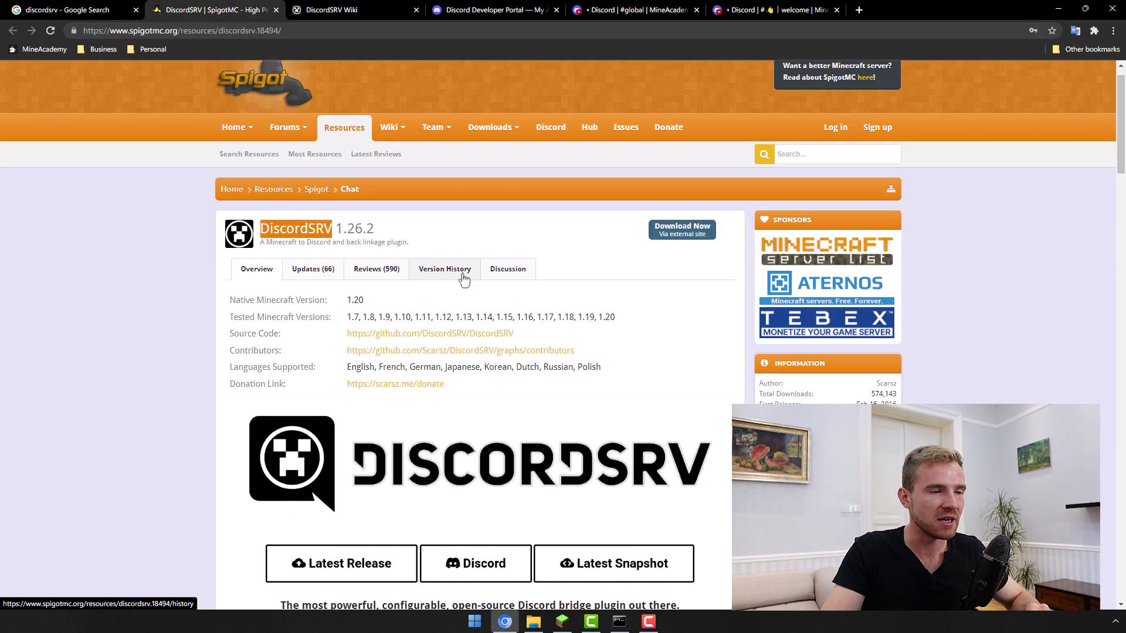
scroll(465, 281, down, 3)
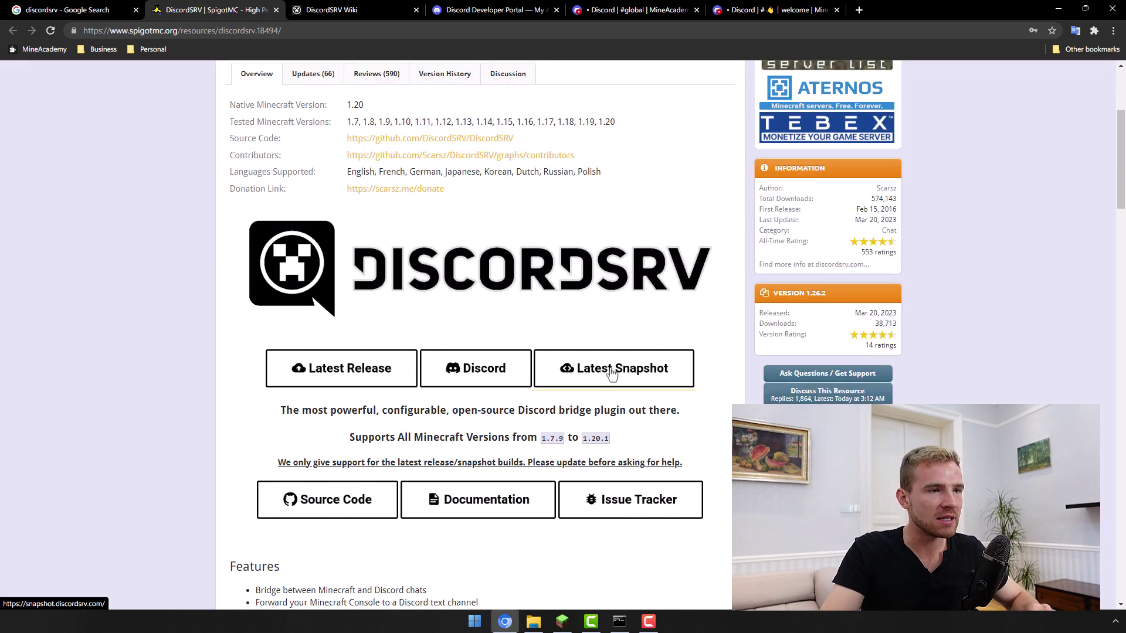
scroll(625, 373, up, 3)
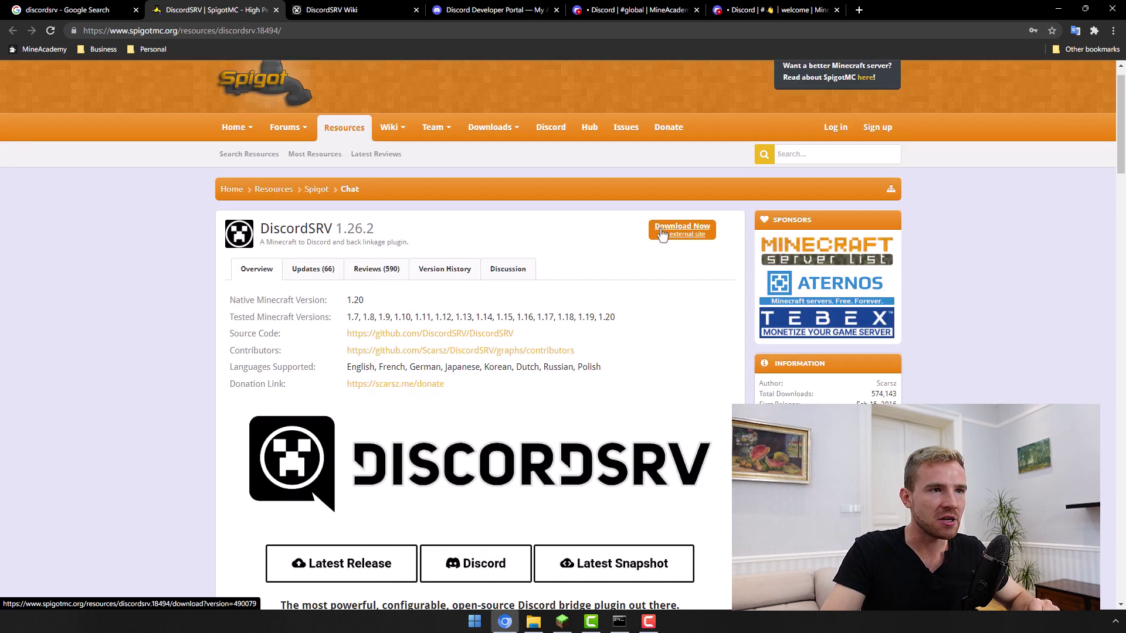
click(692, 242)
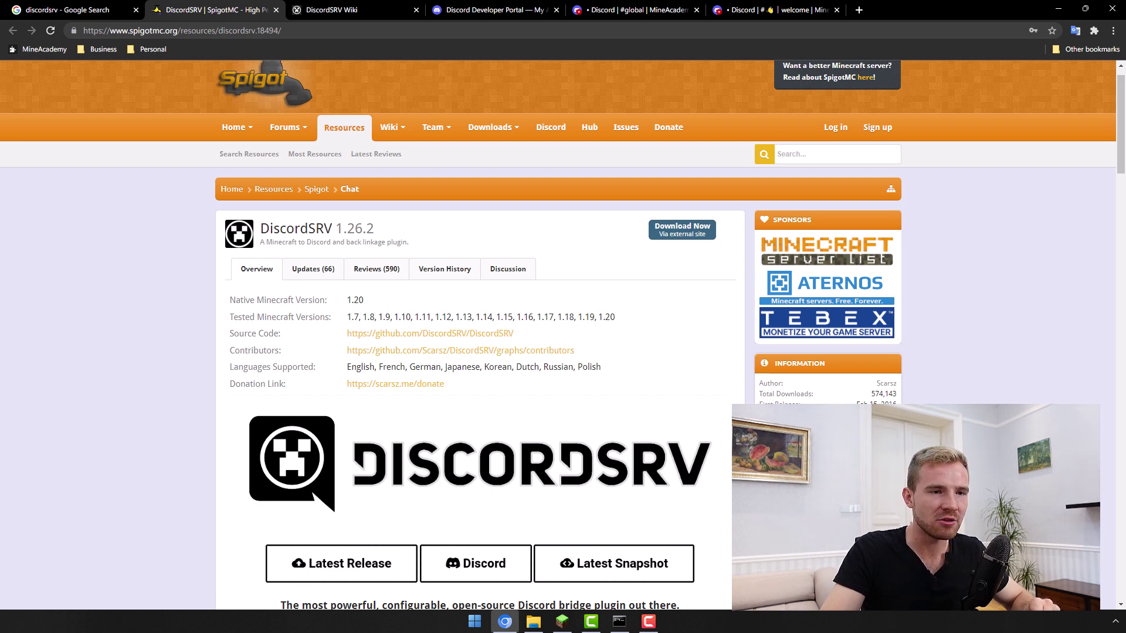
scroll(713, 396, down, 2)
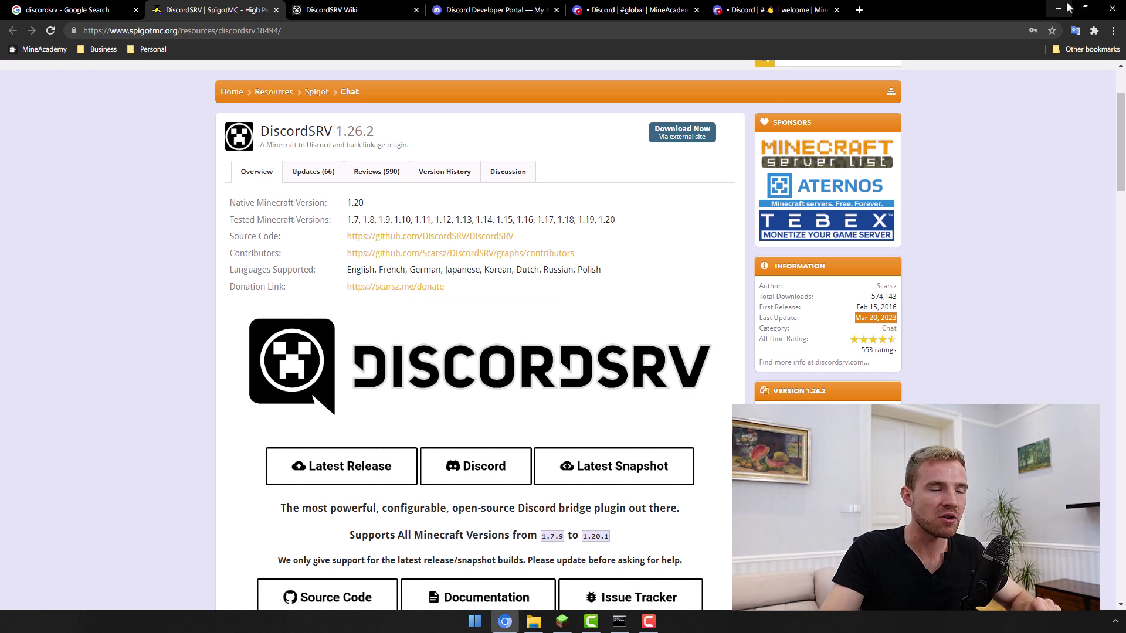
Step: Browse to the test server's plugins/DiscordSRV folder and select config.yml
click(536, 623)
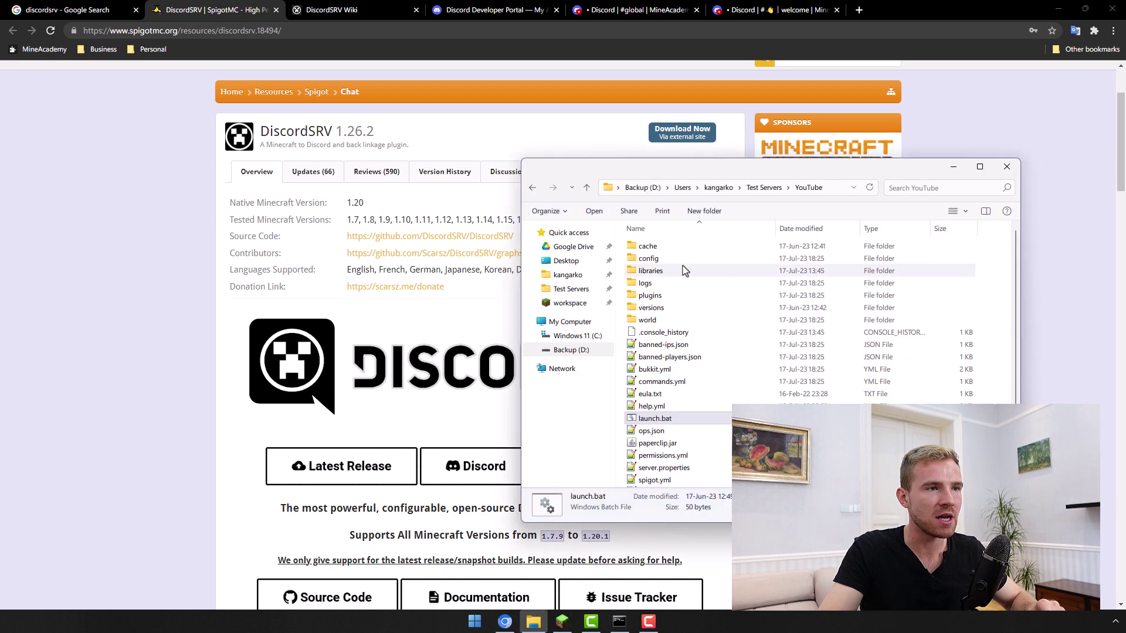
double_click(669, 297)
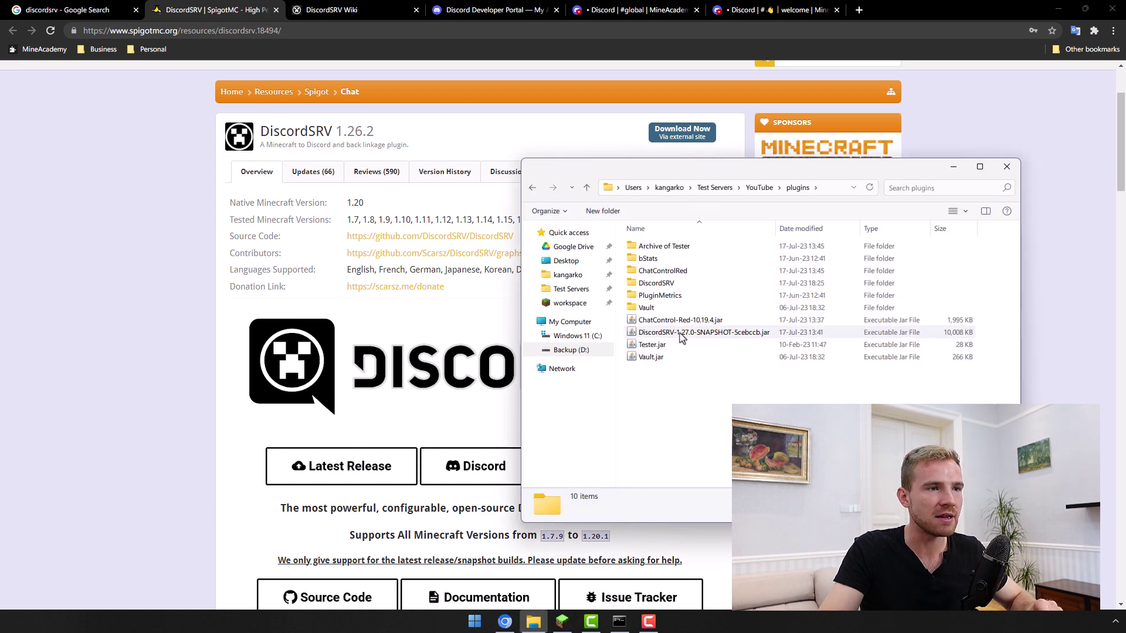
click(683, 333)
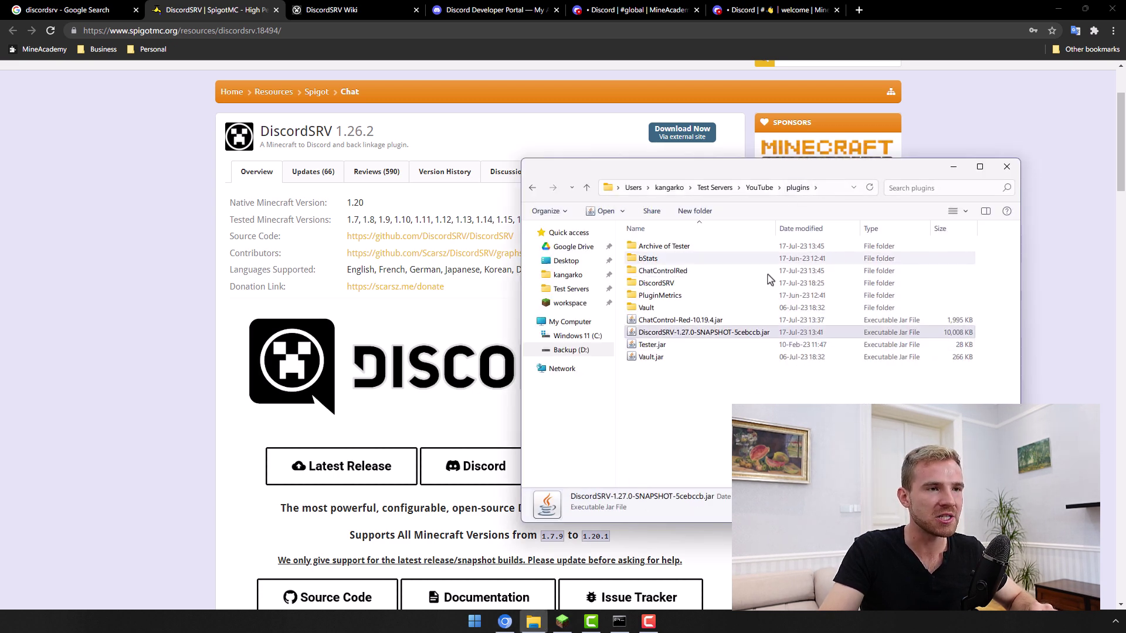
click(679, 284)
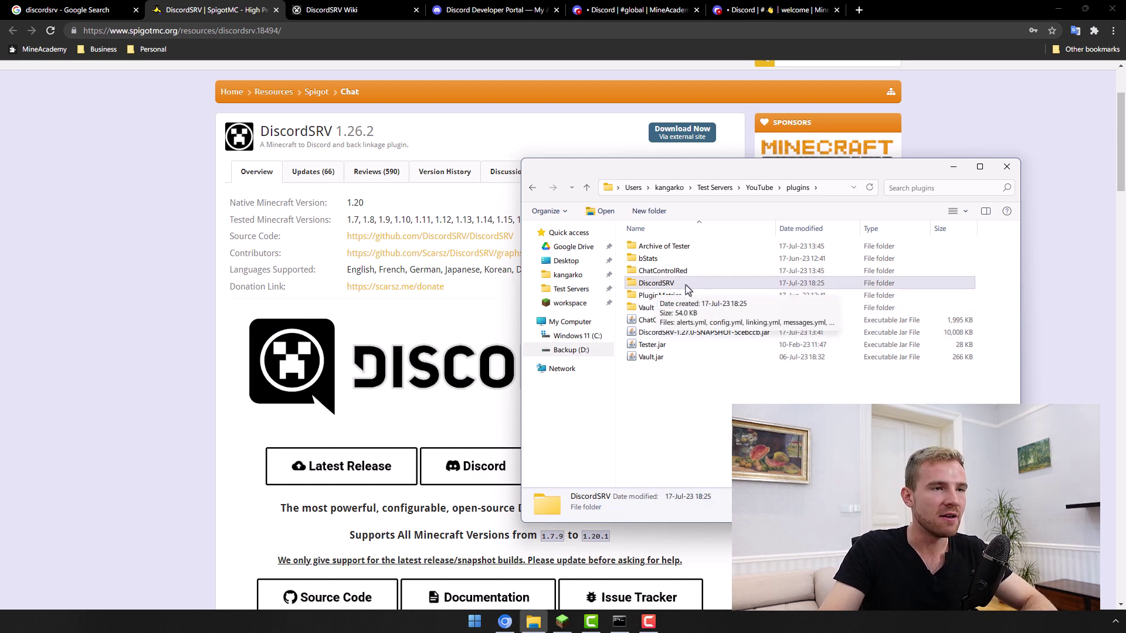
double_click(688, 290)
click(668, 260)
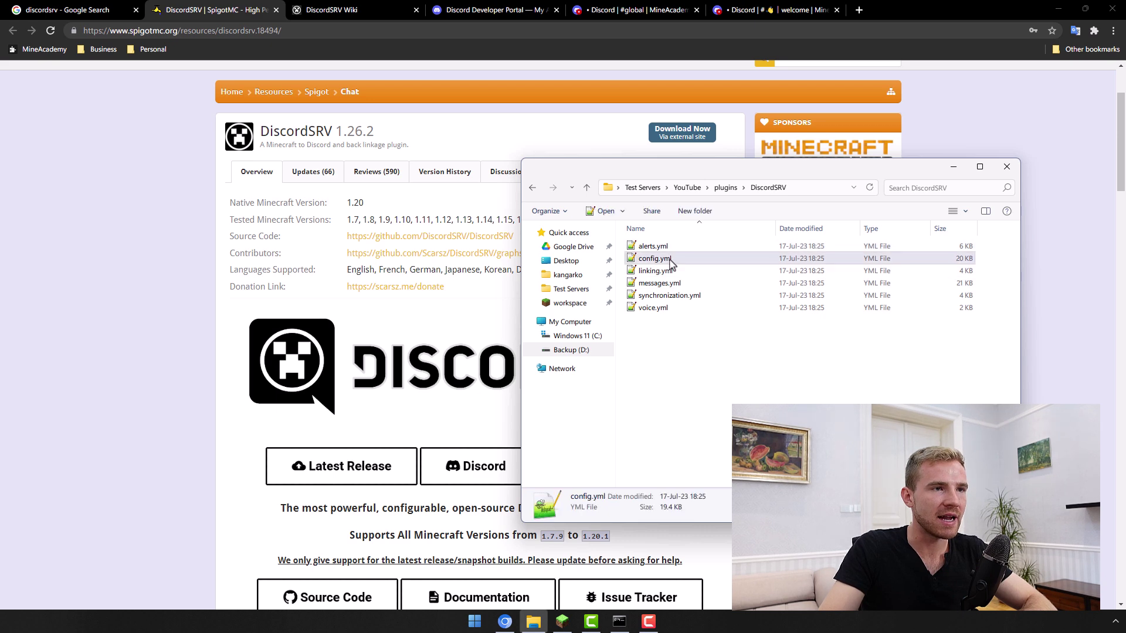
Step: Open the DiscordSRV Wiki in a new tab, close the extra tabs, and open Initial Setup
click(176, 377)
scroll(176, 377, down, 3)
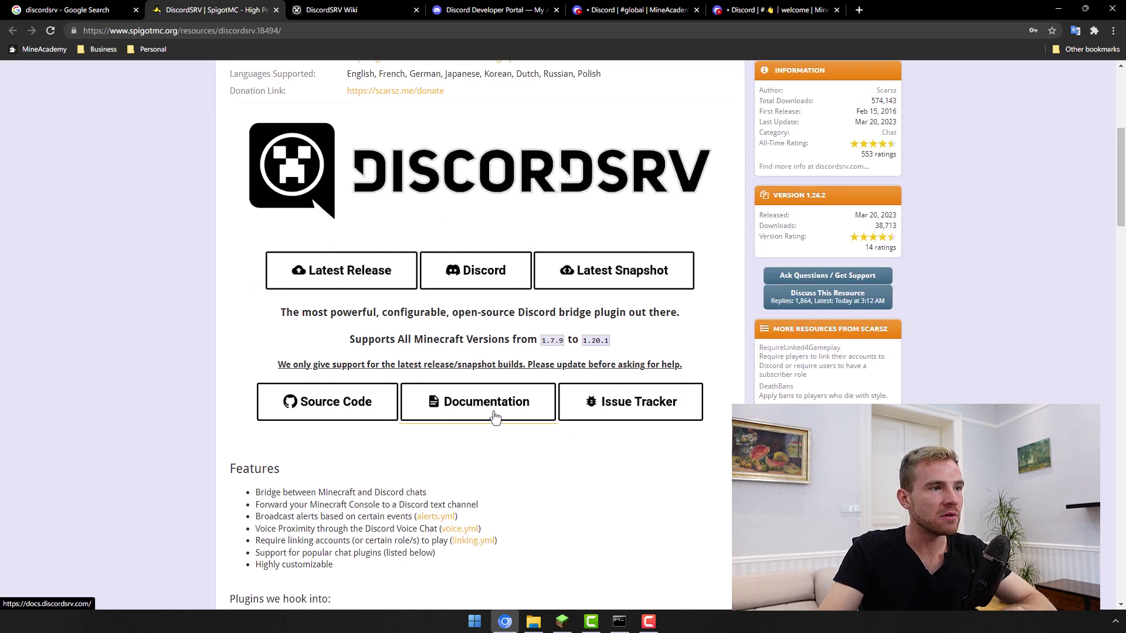
middle_click(478, 404)
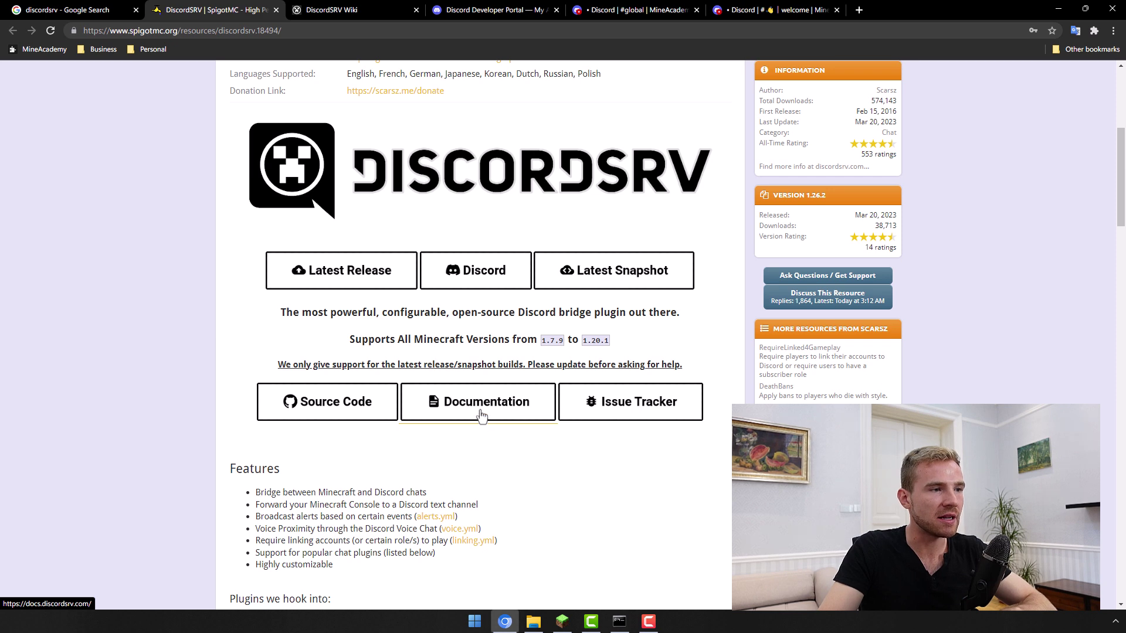
click(413, 7)
click(556, 9)
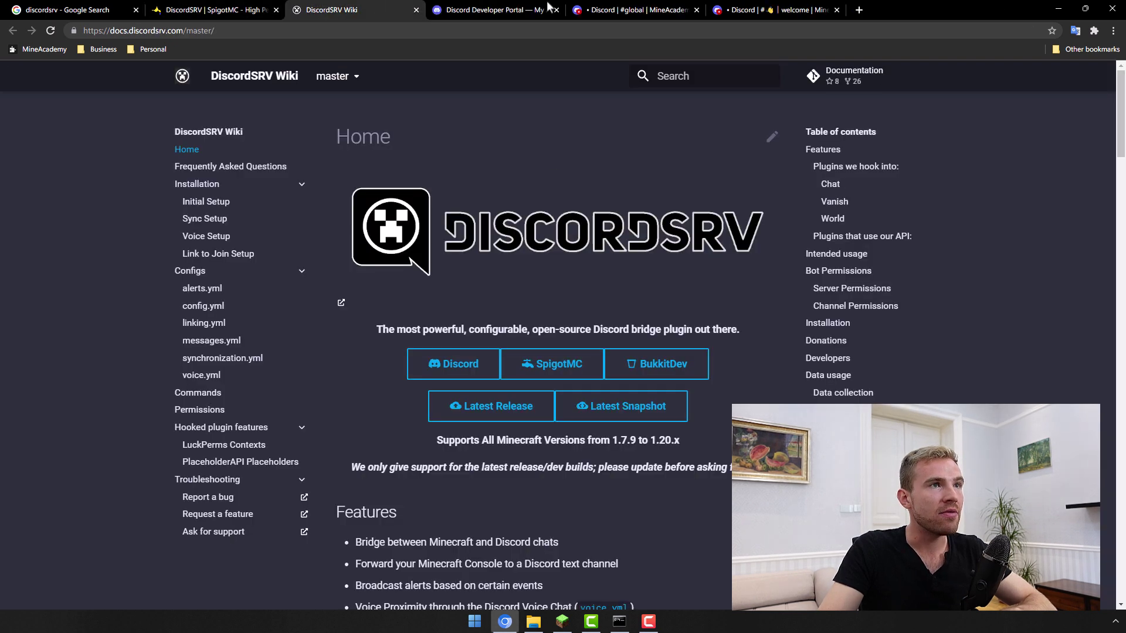
middle_click(791, 6)
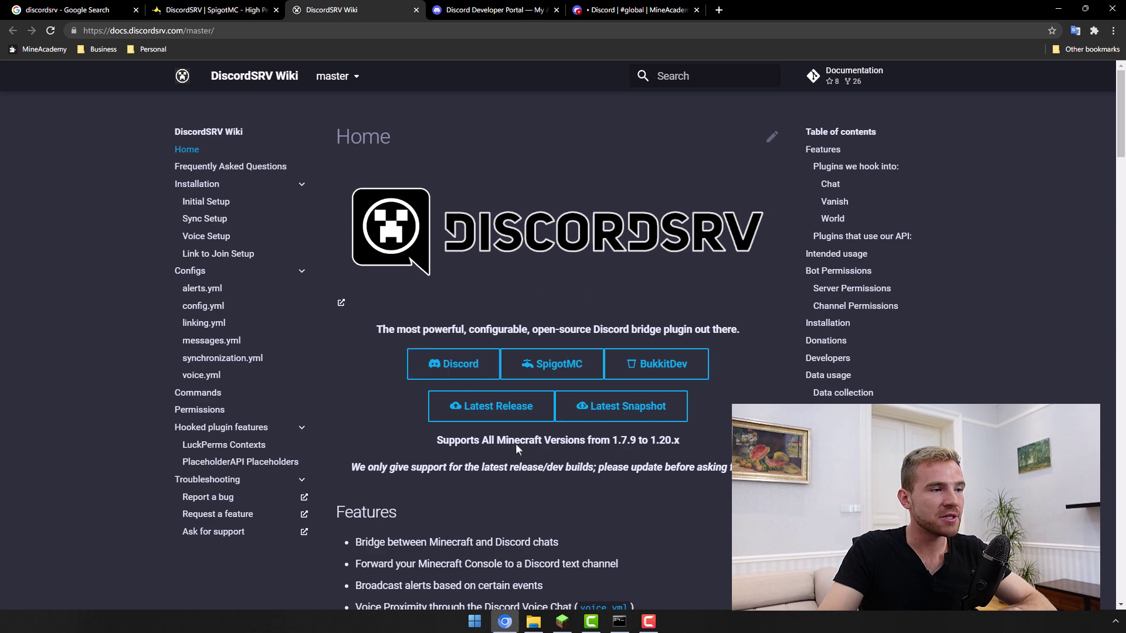
click(193, 205)
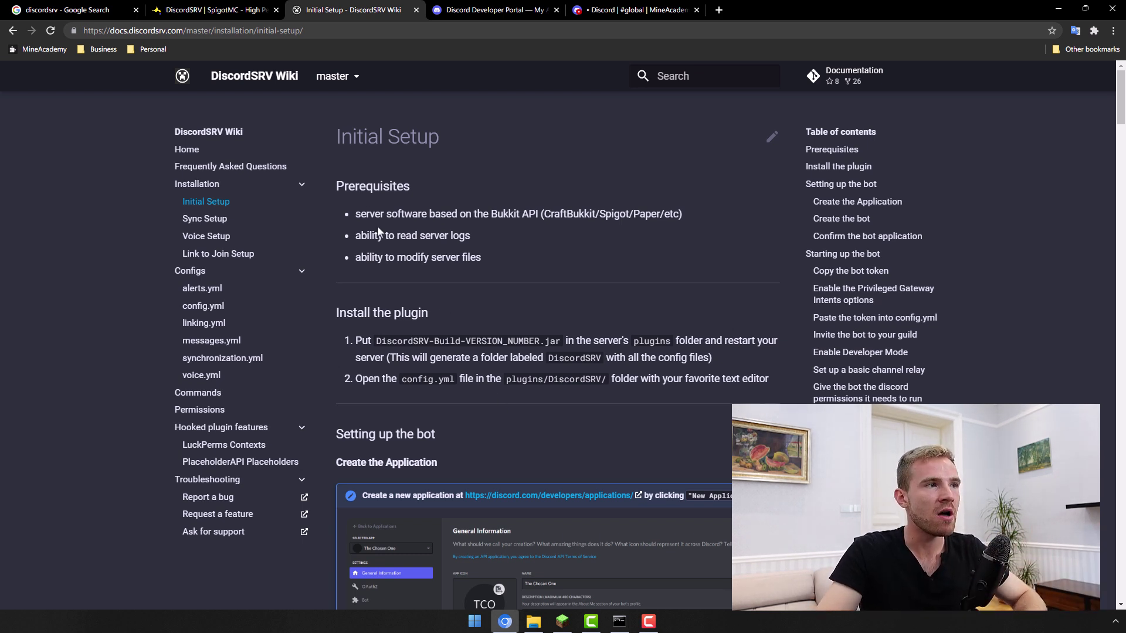
Step: Read through the Prerequisites list and the Install the plugin section of the guide
drag(337, 185, 421, 186)
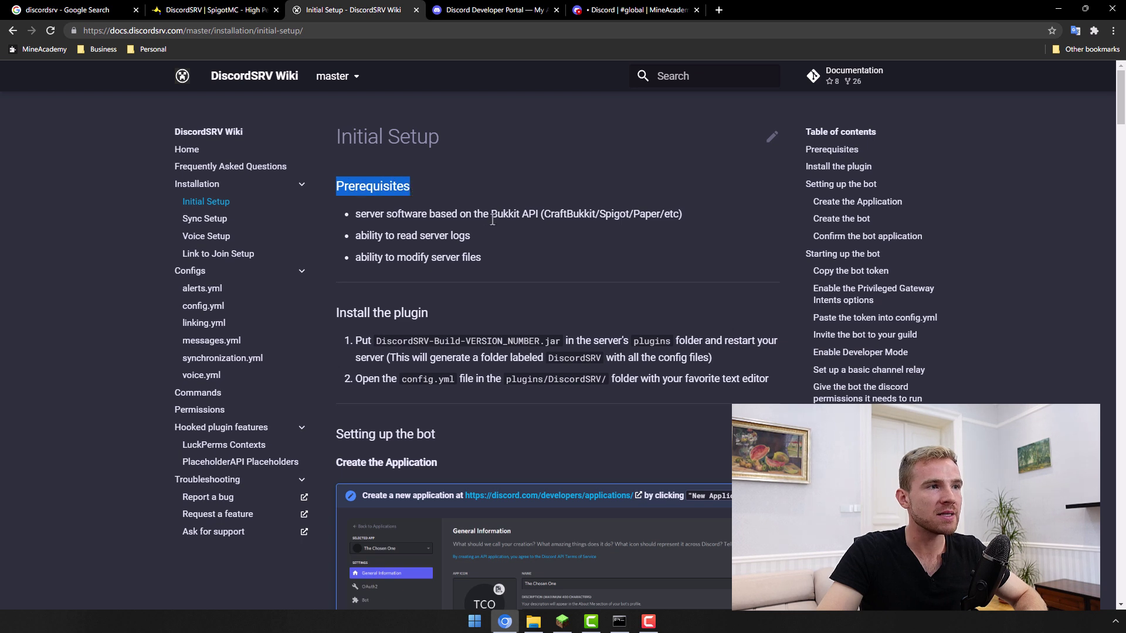
click(622, 216)
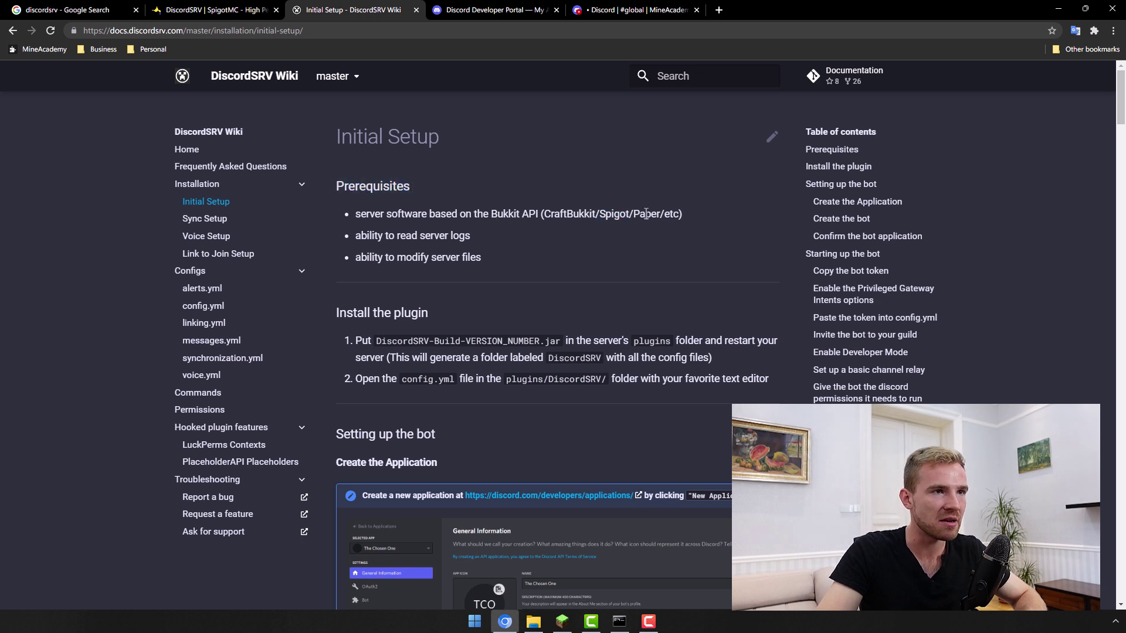
double_click(647, 214)
drag(397, 235, 470, 236)
drag(418, 262, 463, 269)
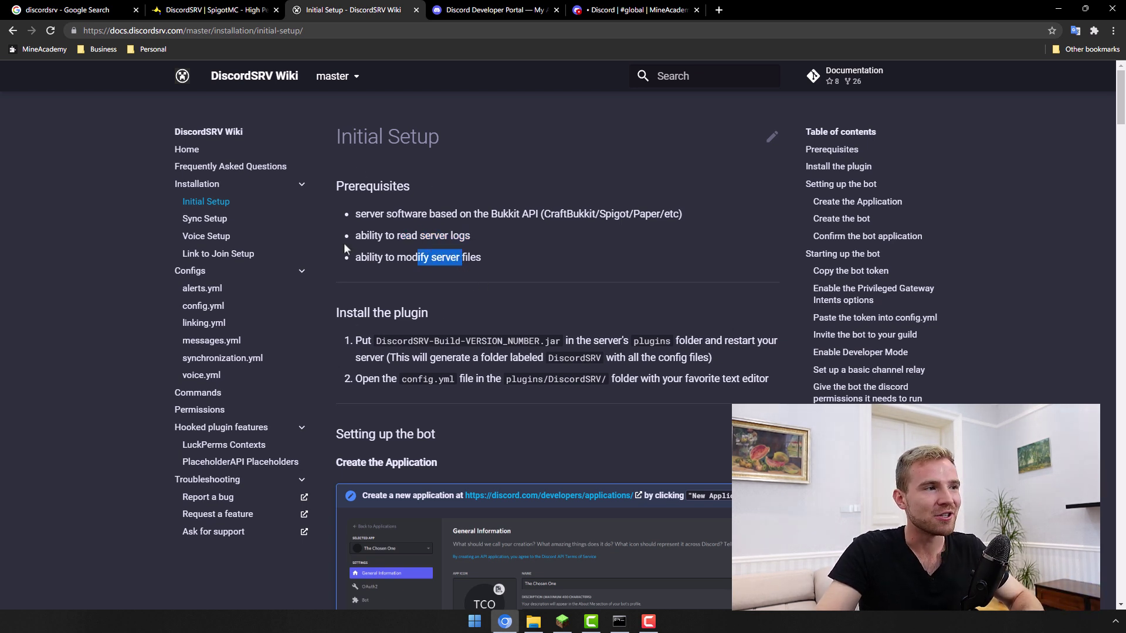
drag(338, 181, 470, 240)
drag(337, 312, 425, 319)
click(381, 404)
Step: Scroll to 'Setting up the bot' and follow the discord.com/developers/applications link
scroll(350, 263, down, 4)
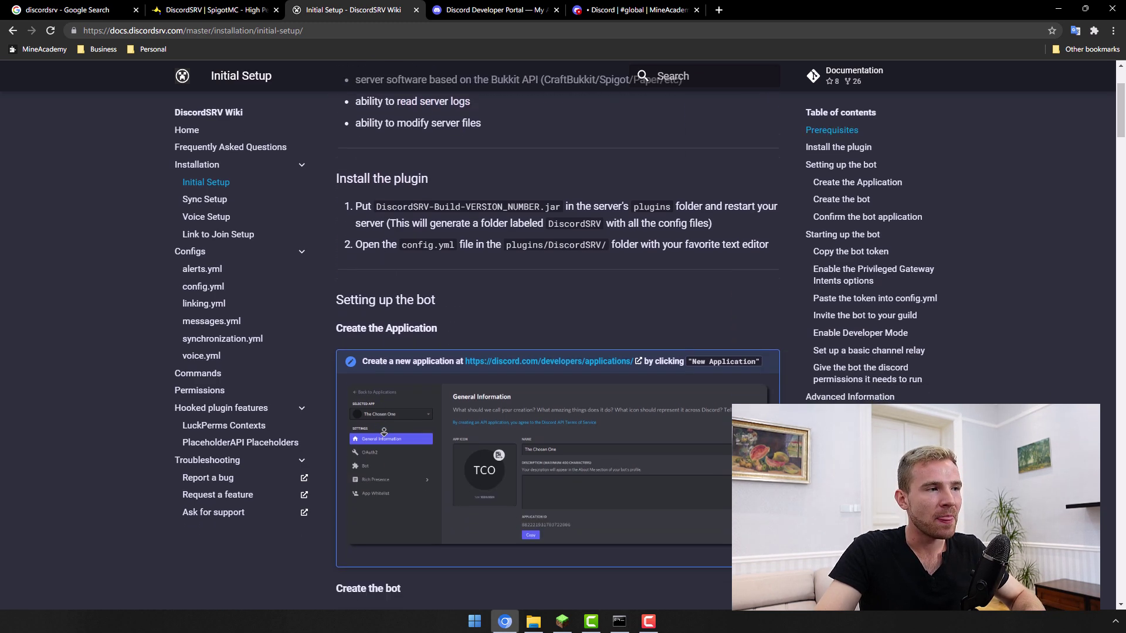
drag(336, 216, 435, 217)
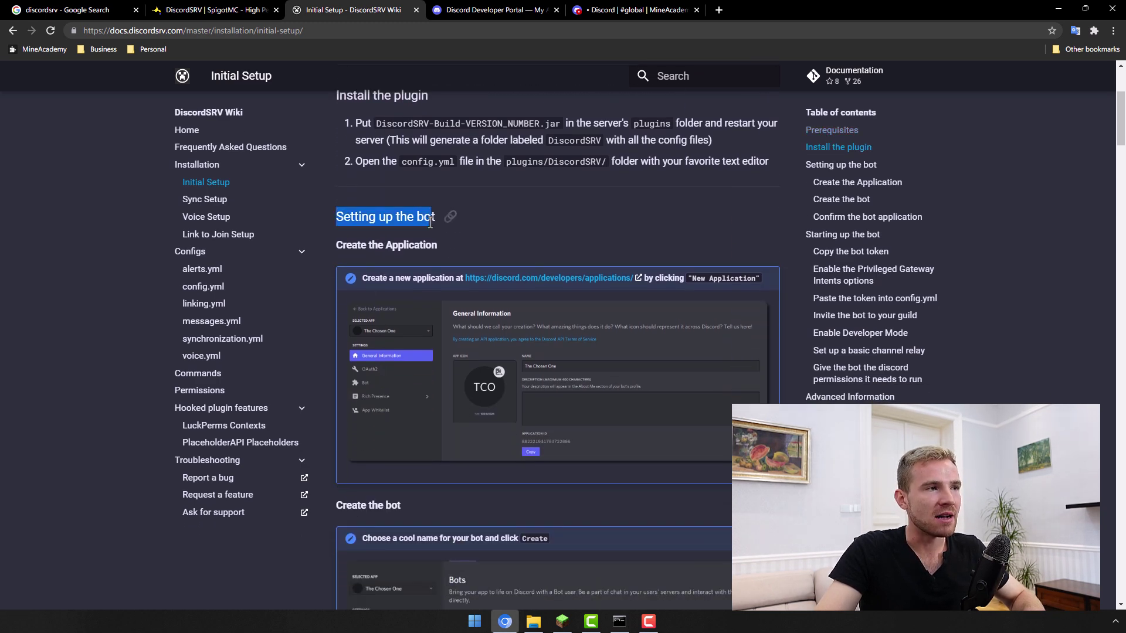
click(370, 281)
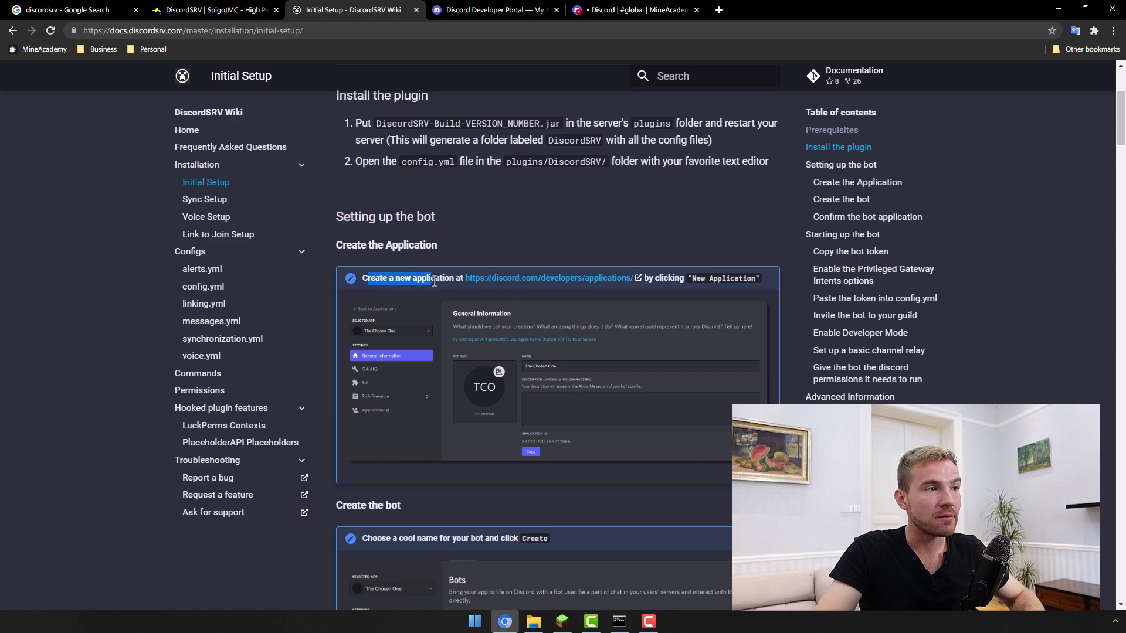
middle_click(530, 280)
click(499, 12)
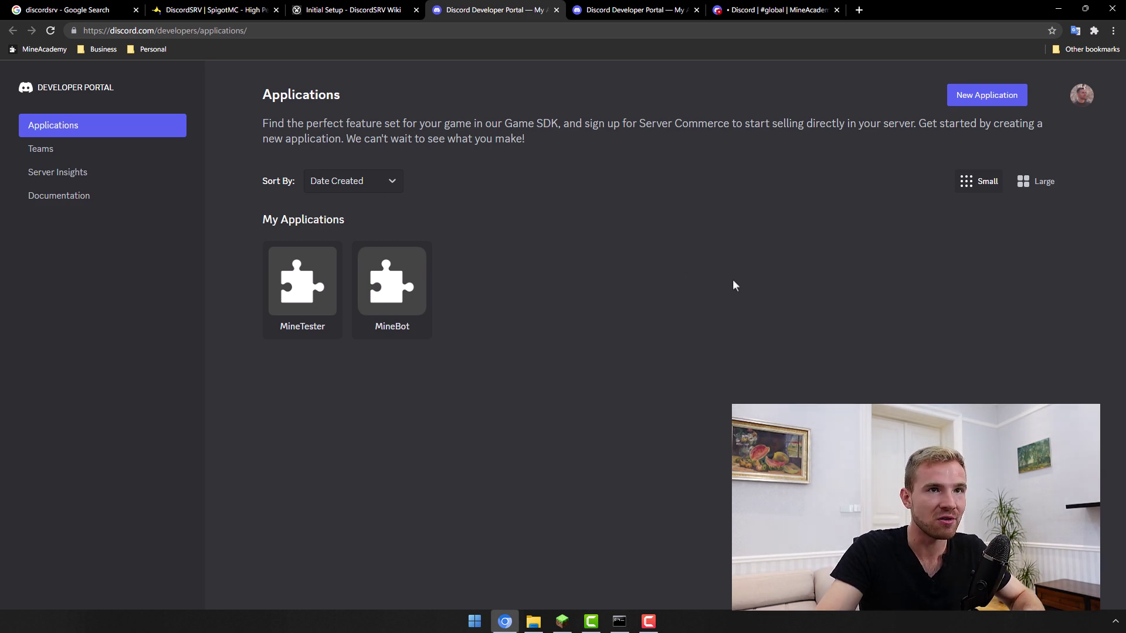
Step: Create a new Discord application named YouTubeDemo, accepting the developer terms
click(989, 99)
click(488, 344)
text(Y)
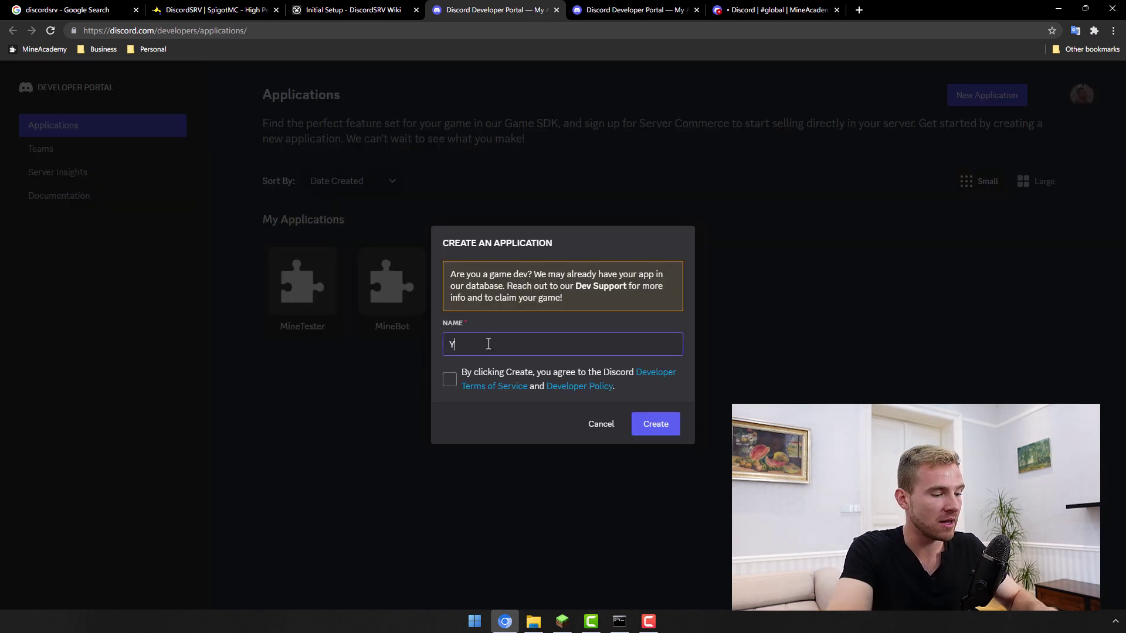
text(ouTubeDemo)
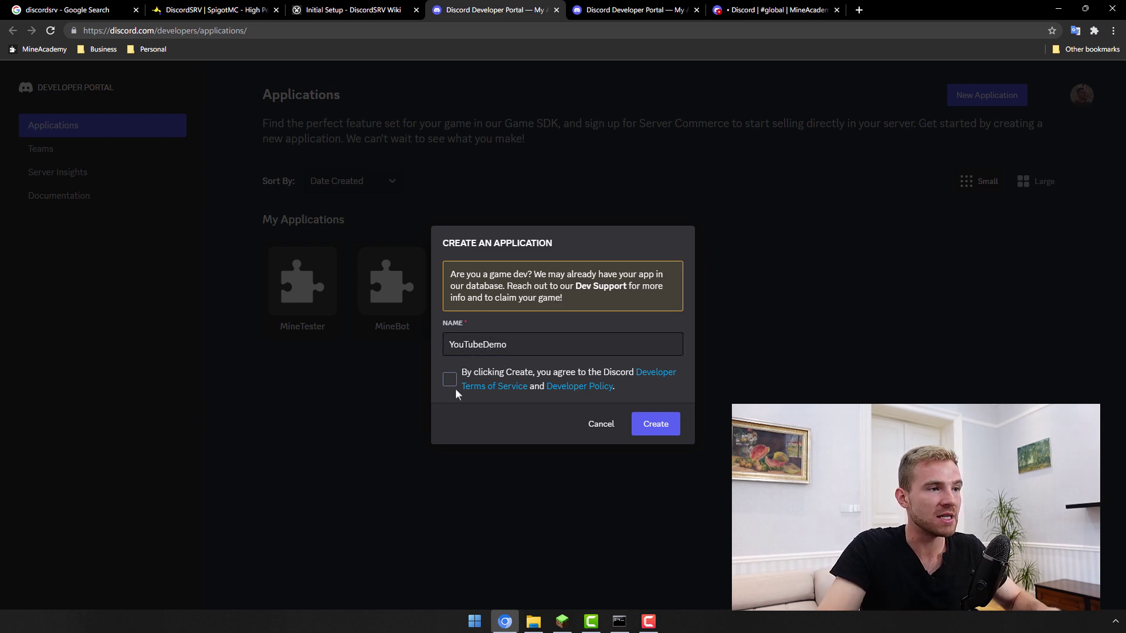
click(450, 380)
click(668, 426)
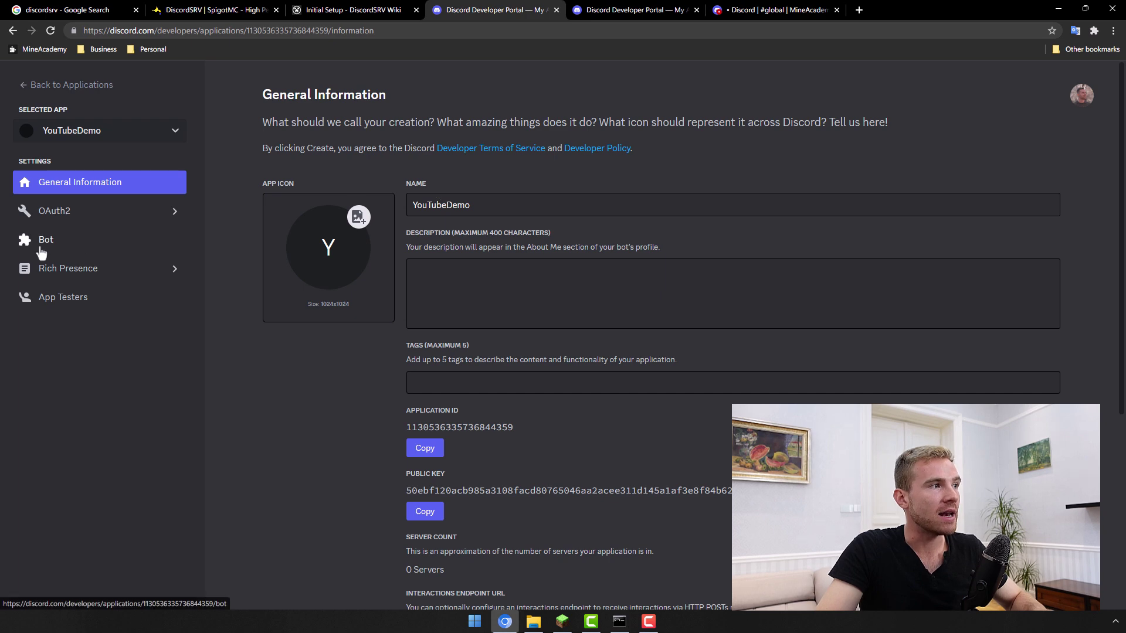
Step: Reset the YouTubeDemo bot's token and copy the newly generated token
click(52, 245)
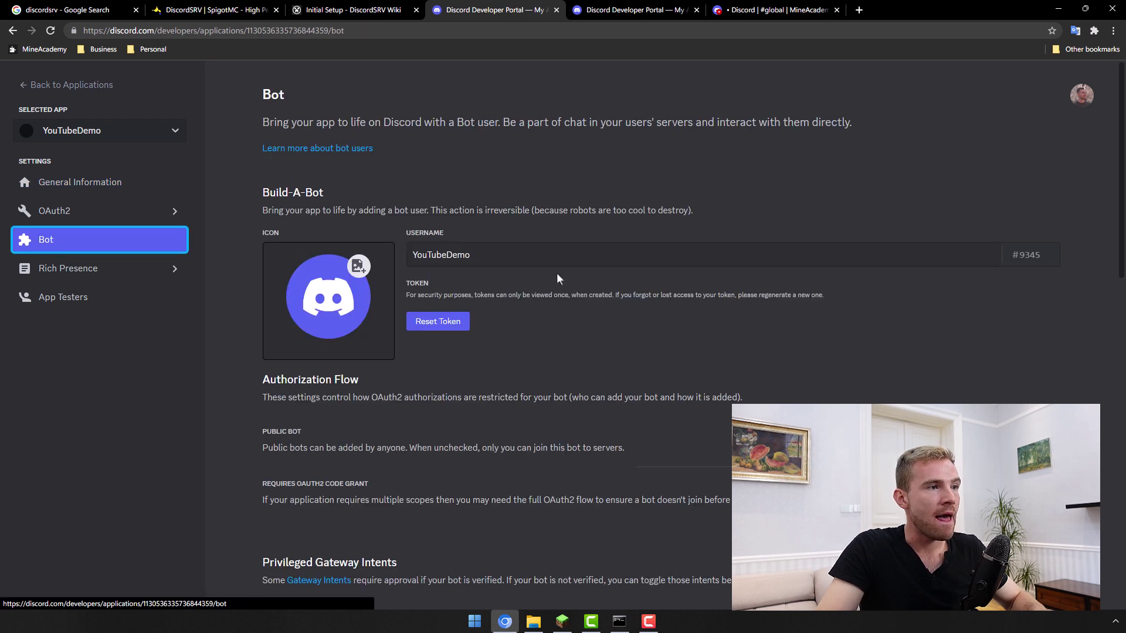
drag(419, 280, 444, 283)
click(437, 323)
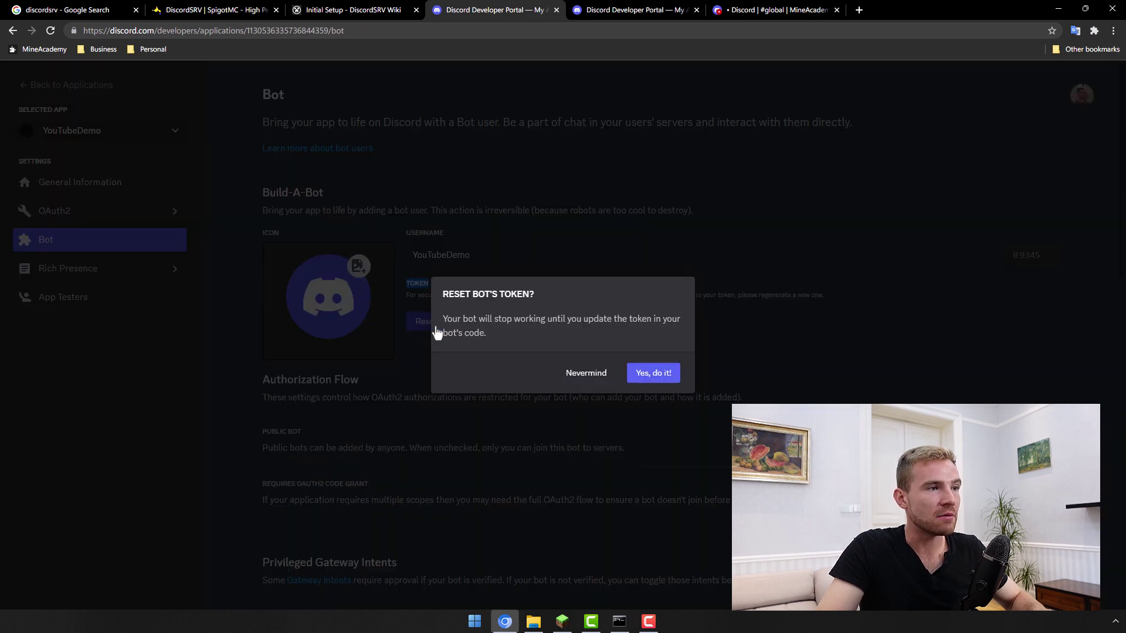
click(654, 374)
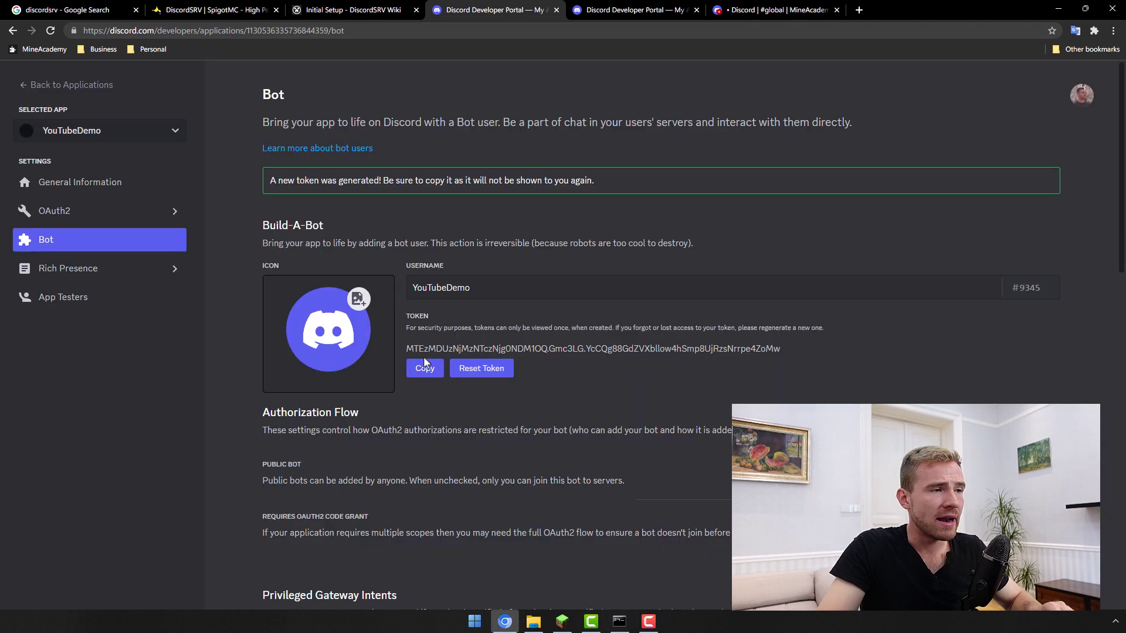
click(425, 369)
click(533, 622)
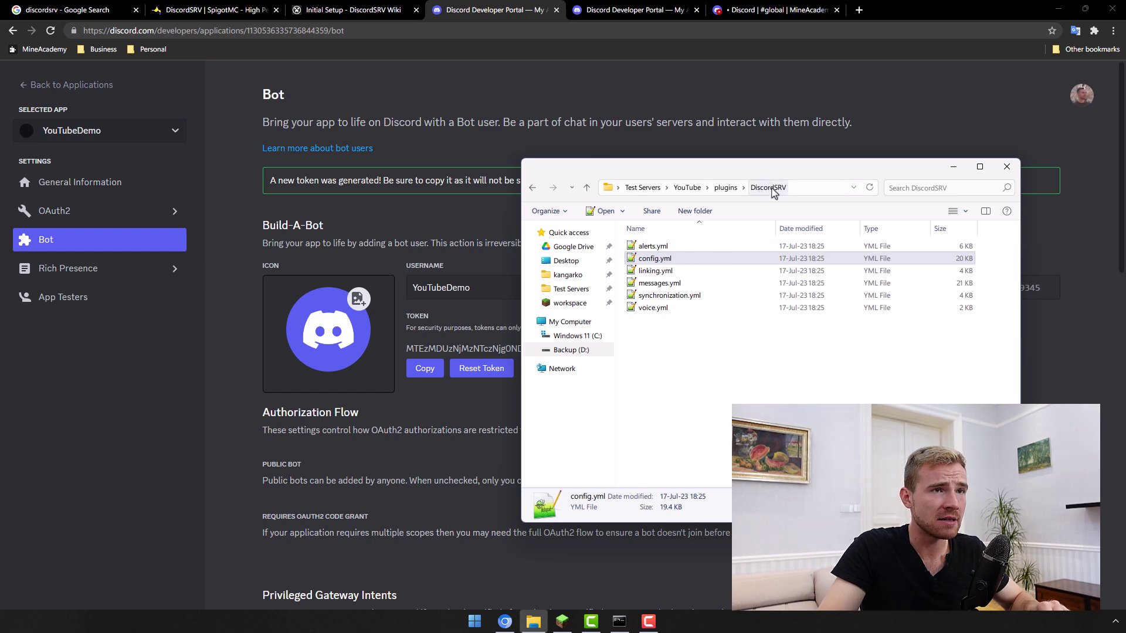
Step: Open config.yml in Notepad++ and paste the new bot token over the BOTTOKEN placeholder
double_click(666, 260)
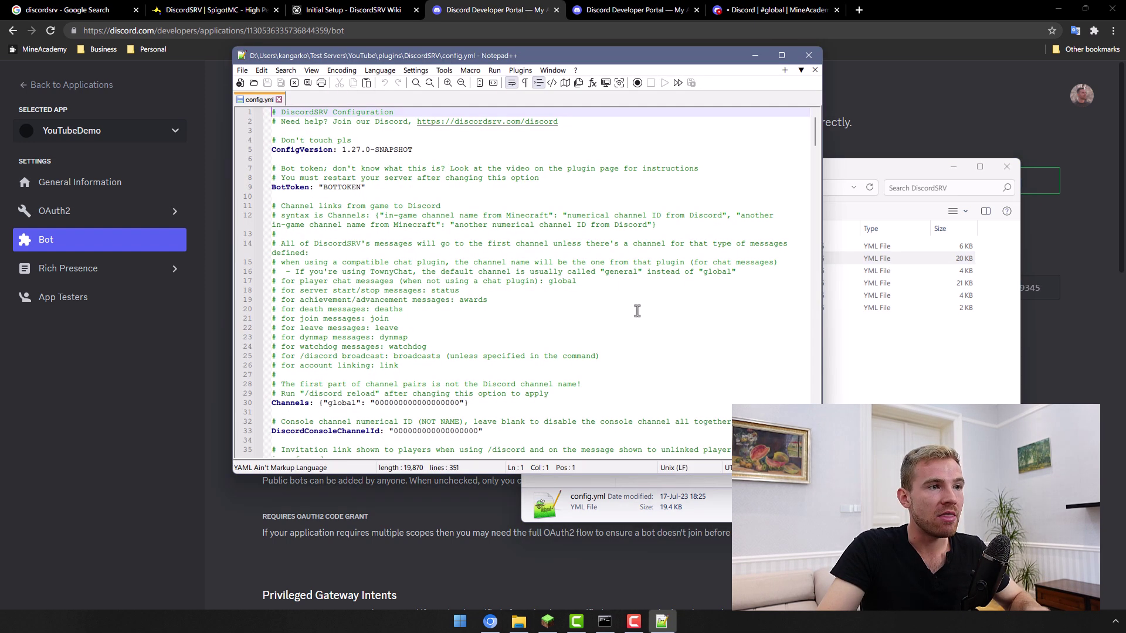
double_click(337, 187)
key(ctrl+v)
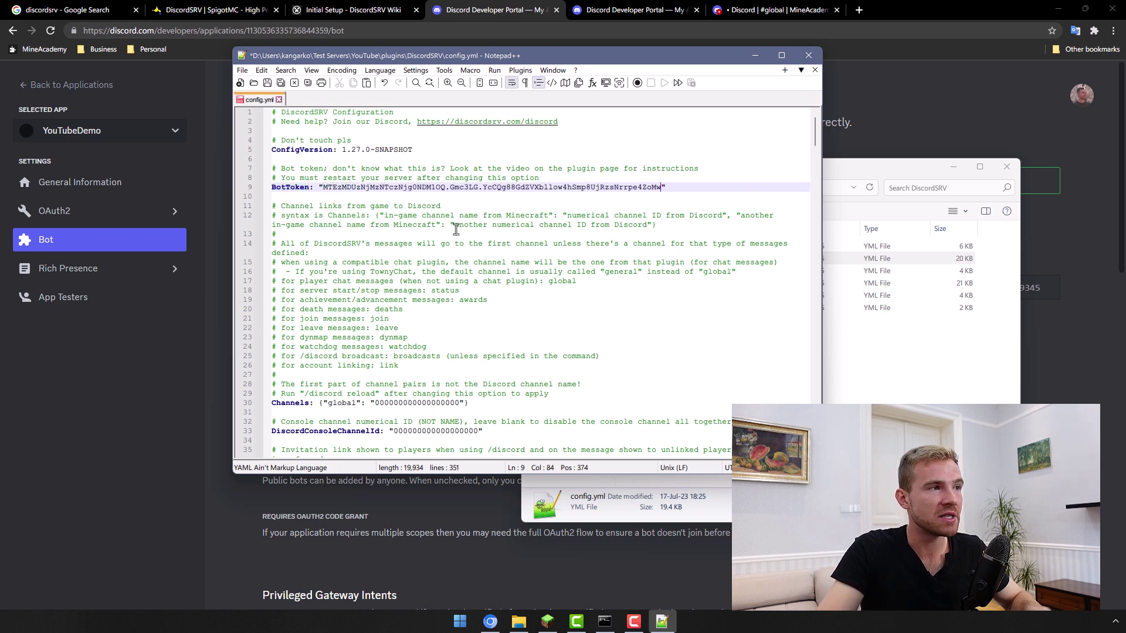
drag(324, 189, 320, 188)
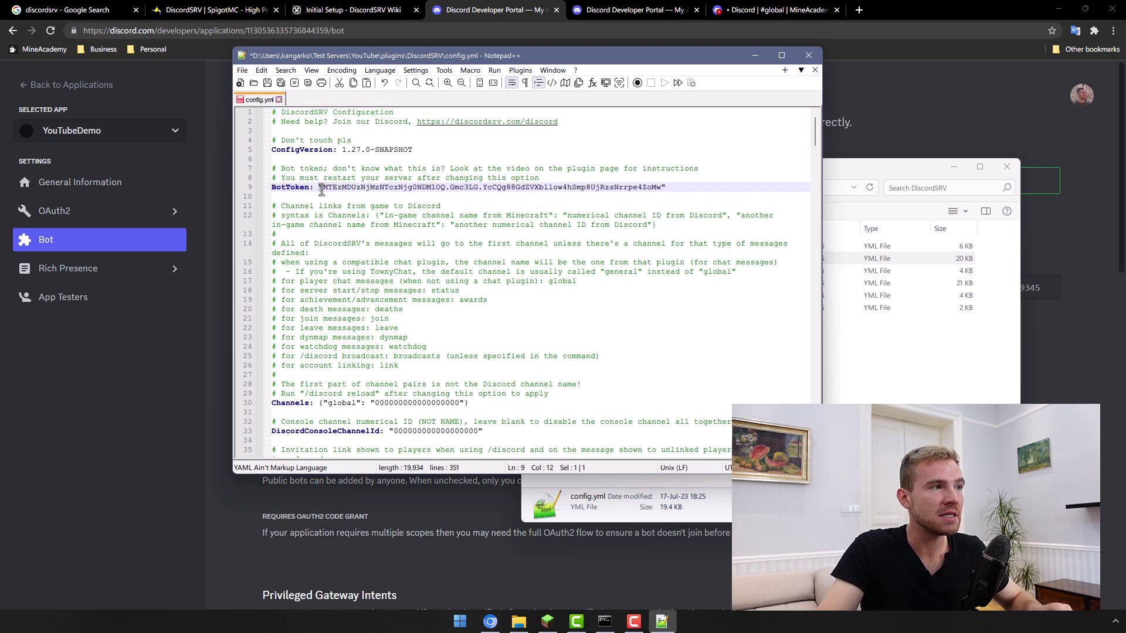
drag(658, 187, 665, 187)
drag(645, 64, 760, 141)
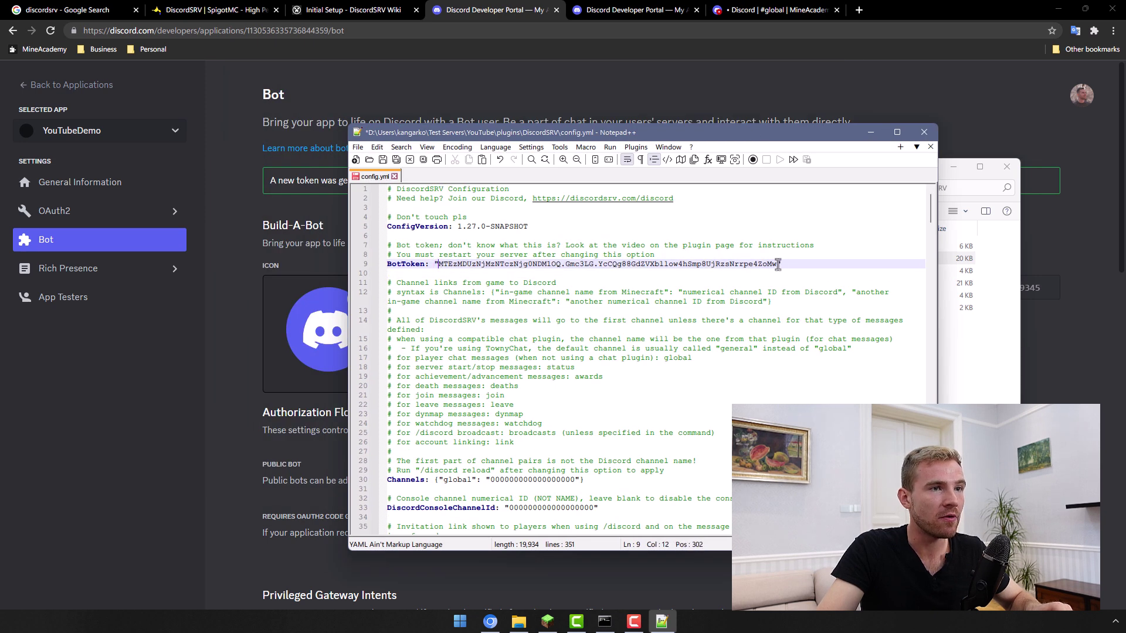
drag(778, 263, 770, 266)
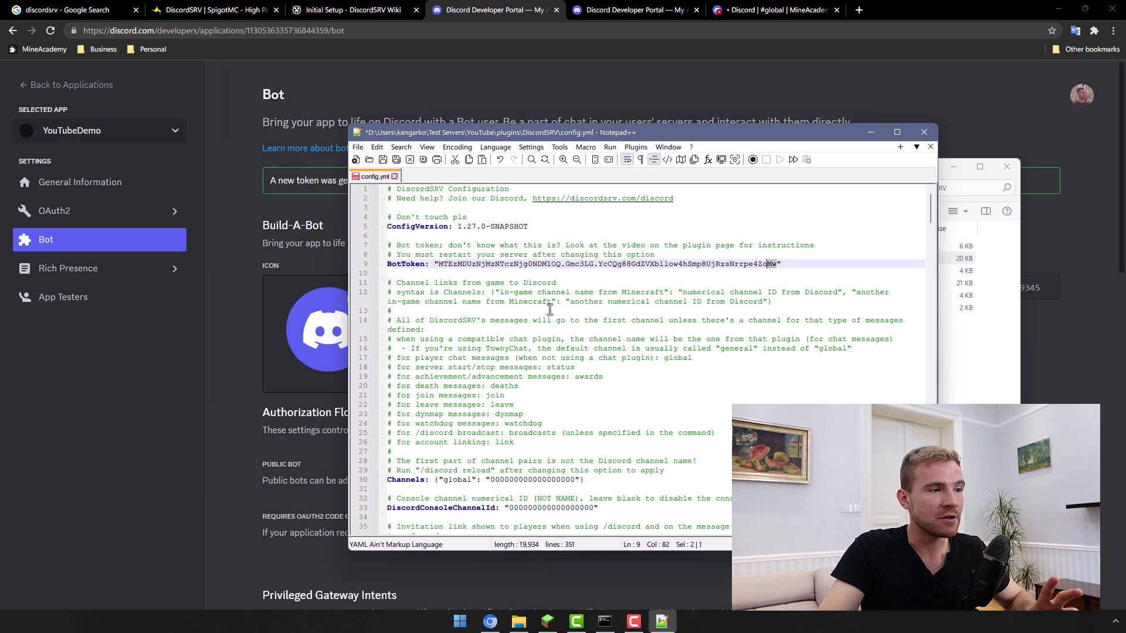
scroll(550, 309, down, 11)
Step: Set Debug on line 64 to [MINECRAFT_TO_DISCORD, DISCORD_TO_MINECRAFT] using the listed category names
click(395, 480)
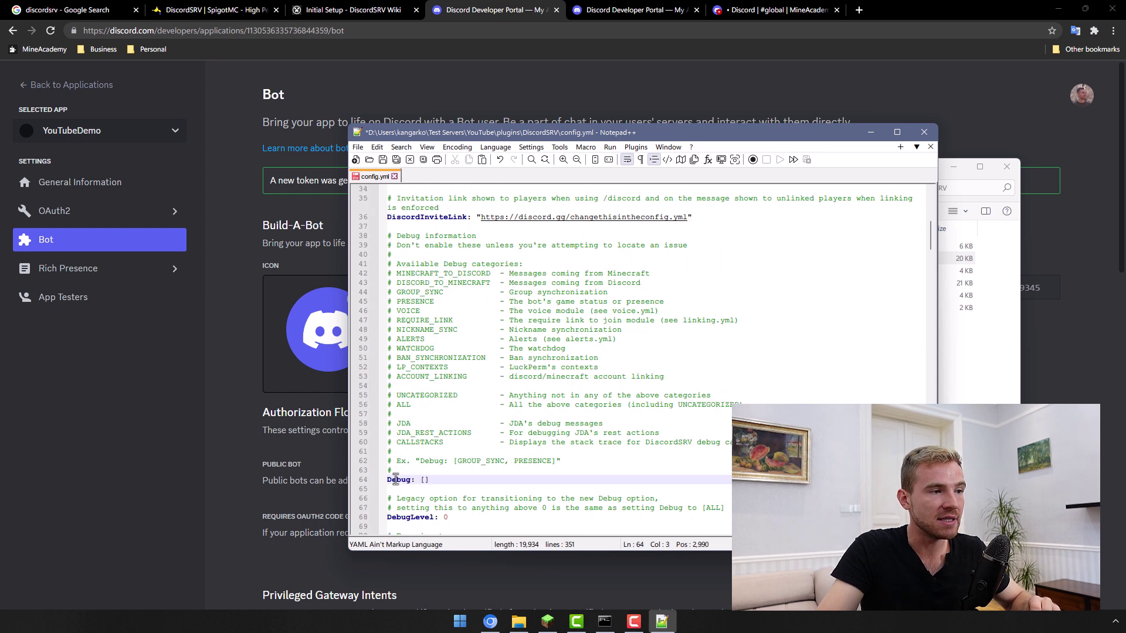
double_click(396, 479)
double_click(419, 273)
key(ctrl+c)
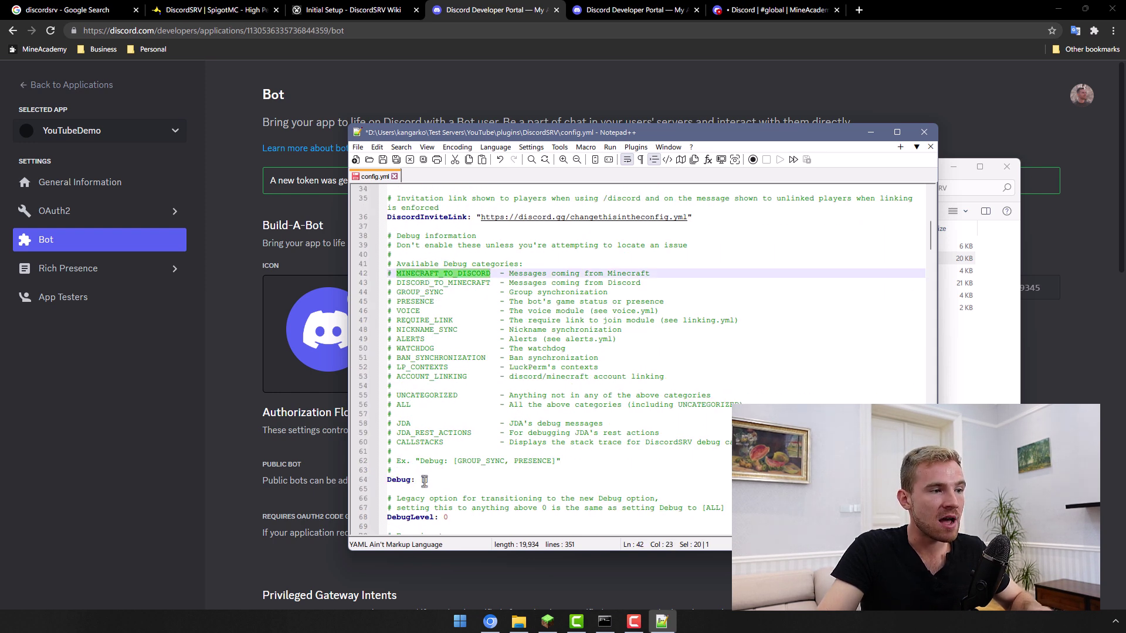
click(425, 480)
key(ctrl+v)
text(,)
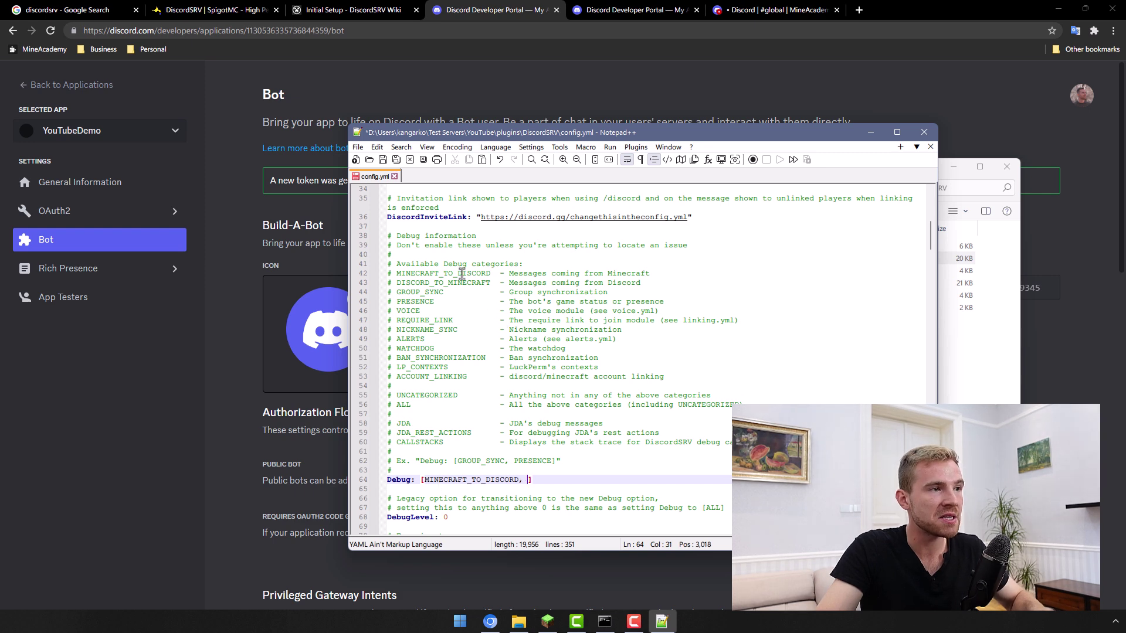
double_click(459, 283)
key(ctrl+c)
click(528, 480)
key(ctrl+v)
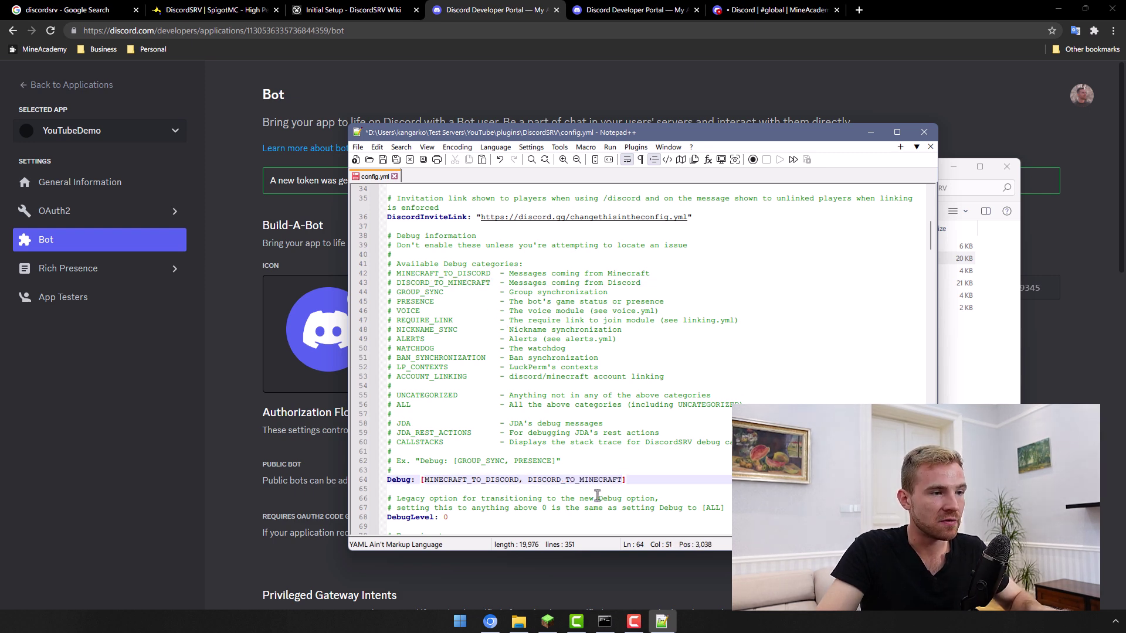
Step: Check the edited Debug line and save config.yml
drag(625, 480, 434, 475)
double_click(397, 480)
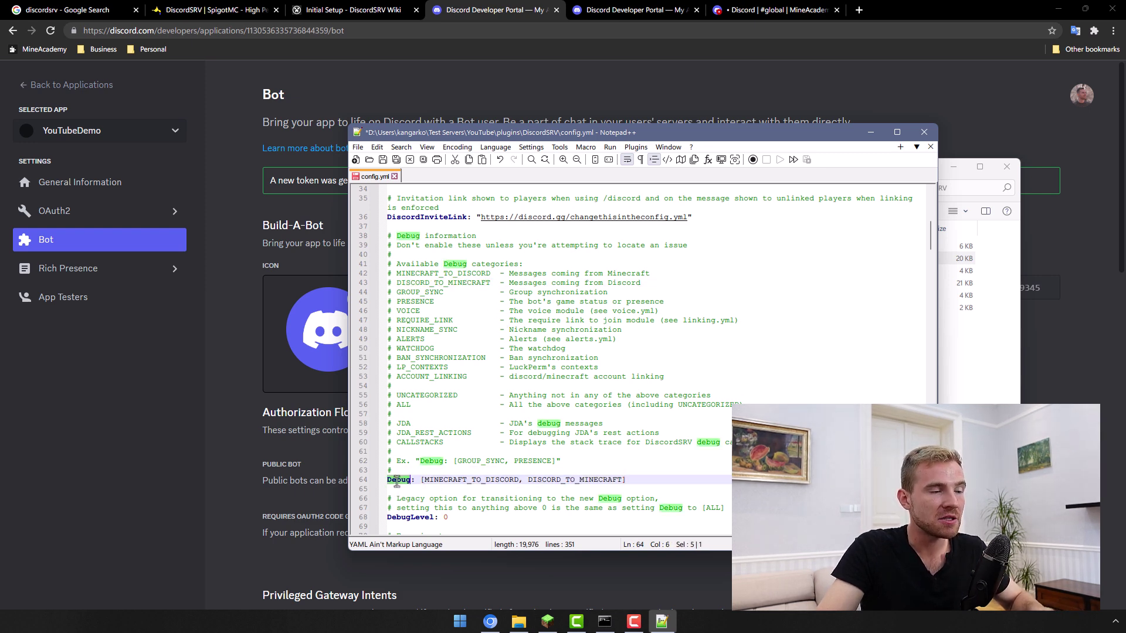
drag(421, 480, 632, 481)
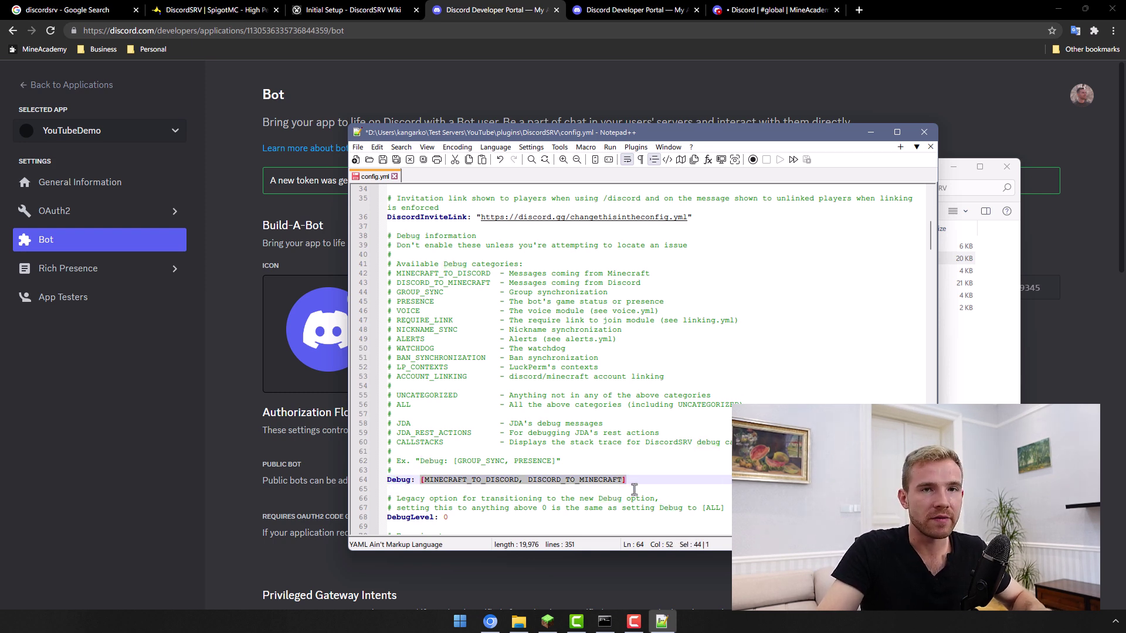
key(ctrl+s)
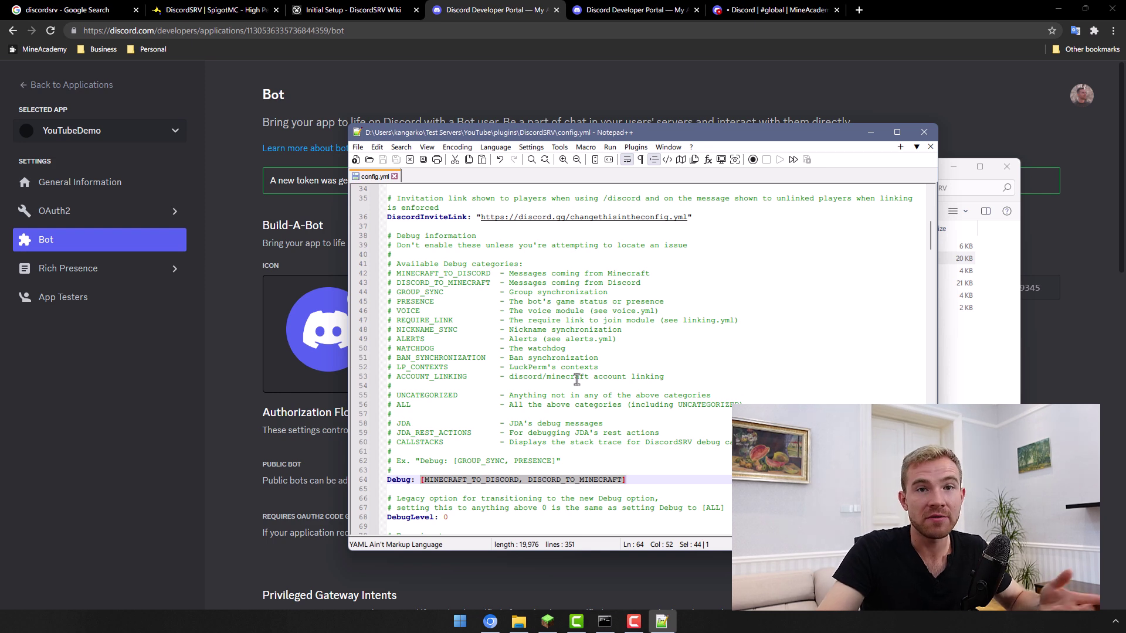
scroll(549, 370, up, 10)
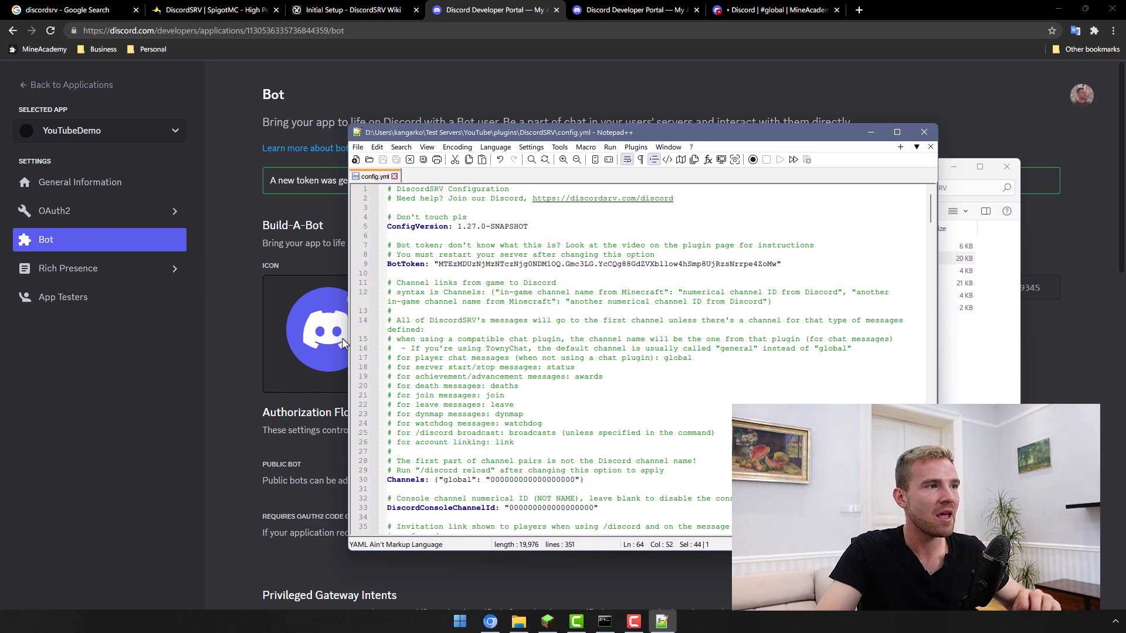
Step: Turn on the Presence, Server Members and Message Content intents for the bot
click(284, 210)
scroll(412, 283, down, 5)
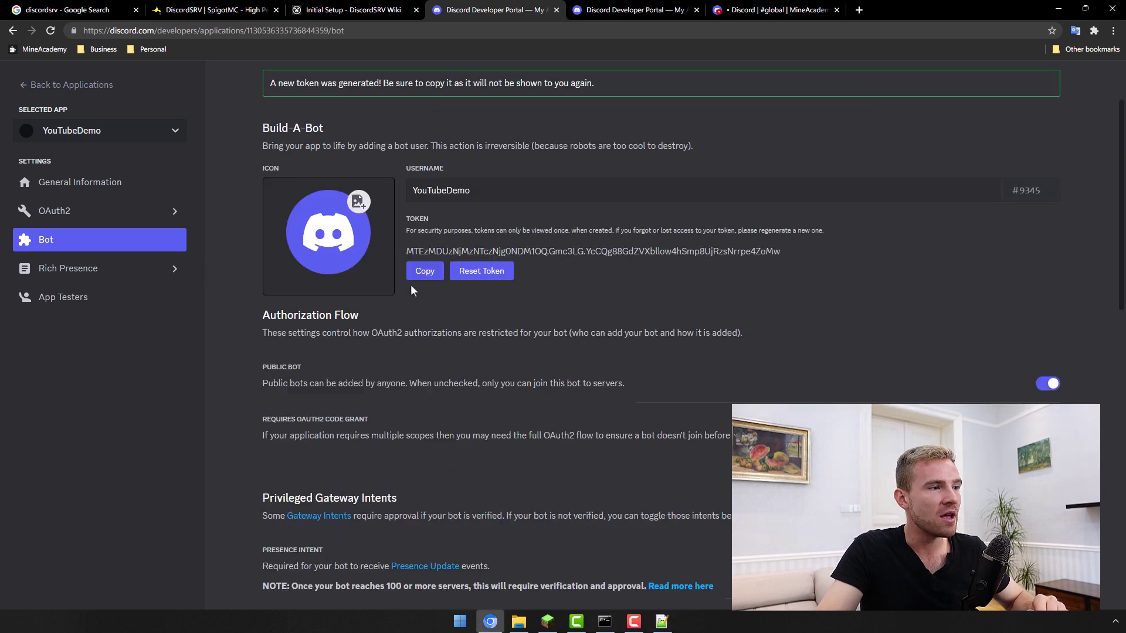
mouse_move(262, 310)
mouse_down()
mouse_move(365, 320)
mouse_move(397, 306)
mouse_up()
scroll(1058, 329, down, 3)
click(1048, 176)
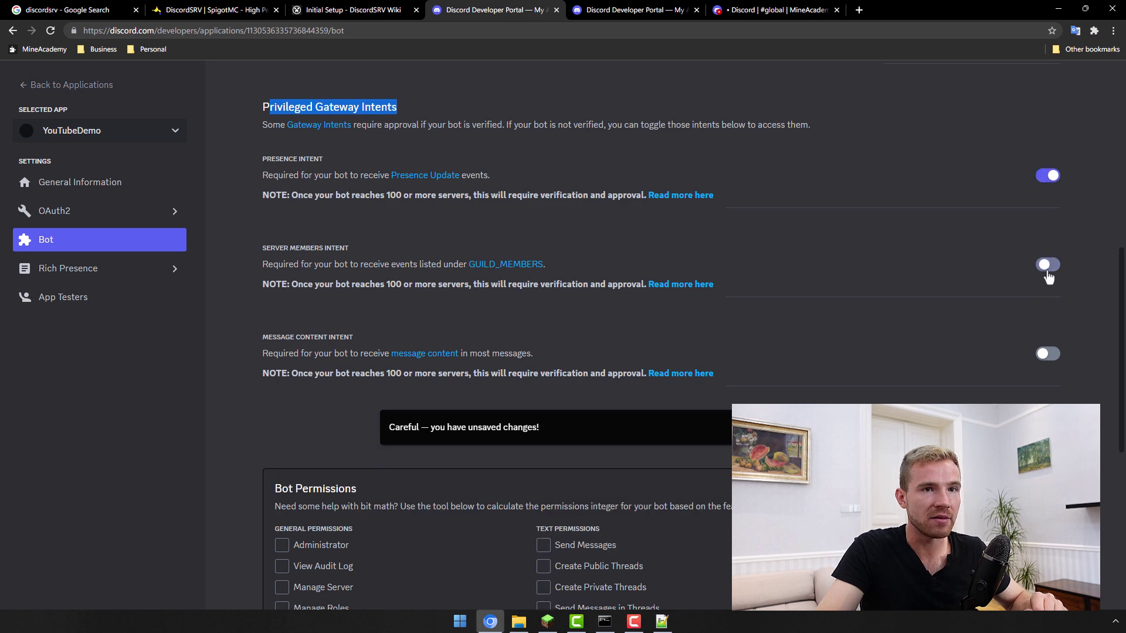
click(1048, 264)
click(1048, 353)
Step: Tick Administrator under Bot Permissions, giving permission integer 8
scroll(368, 375, down, 2)
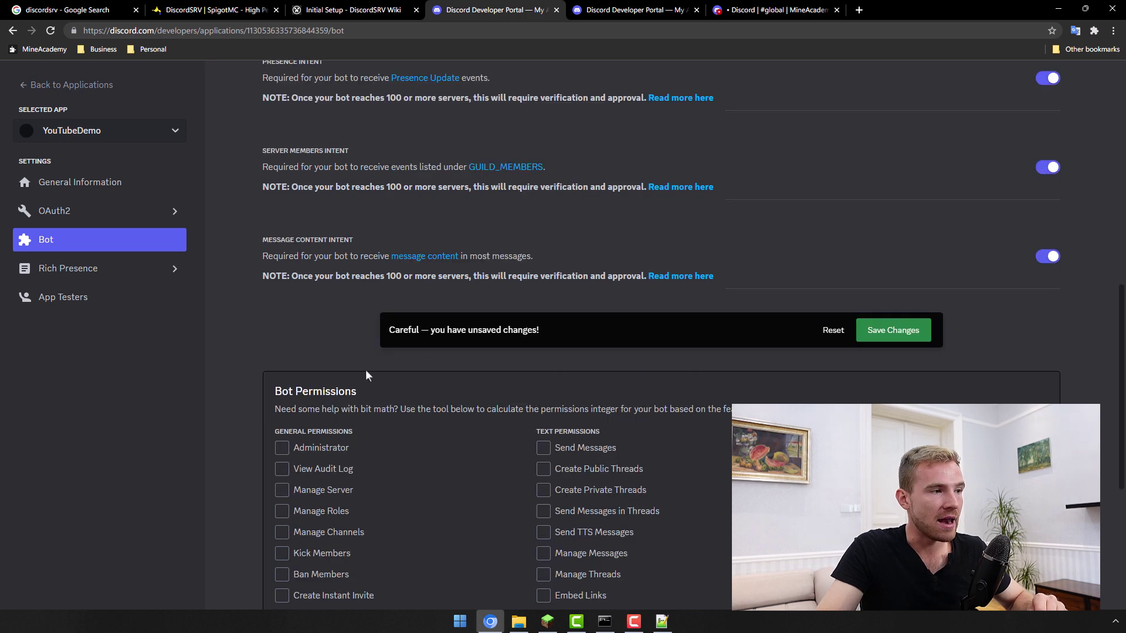
click(282, 448)
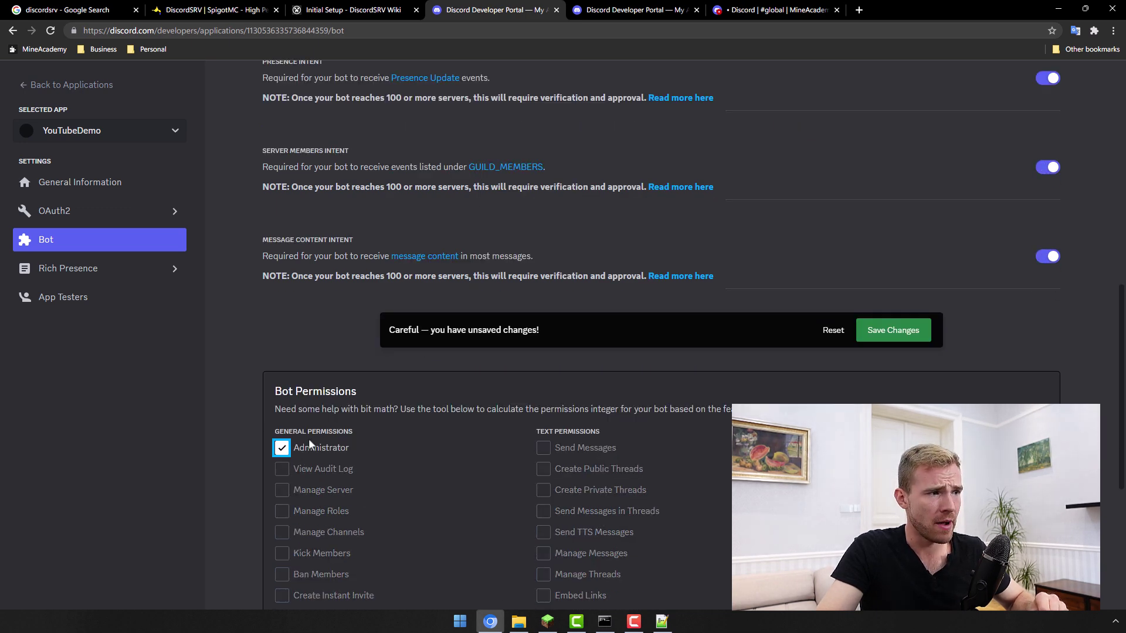
scroll(310, 369, down, 5)
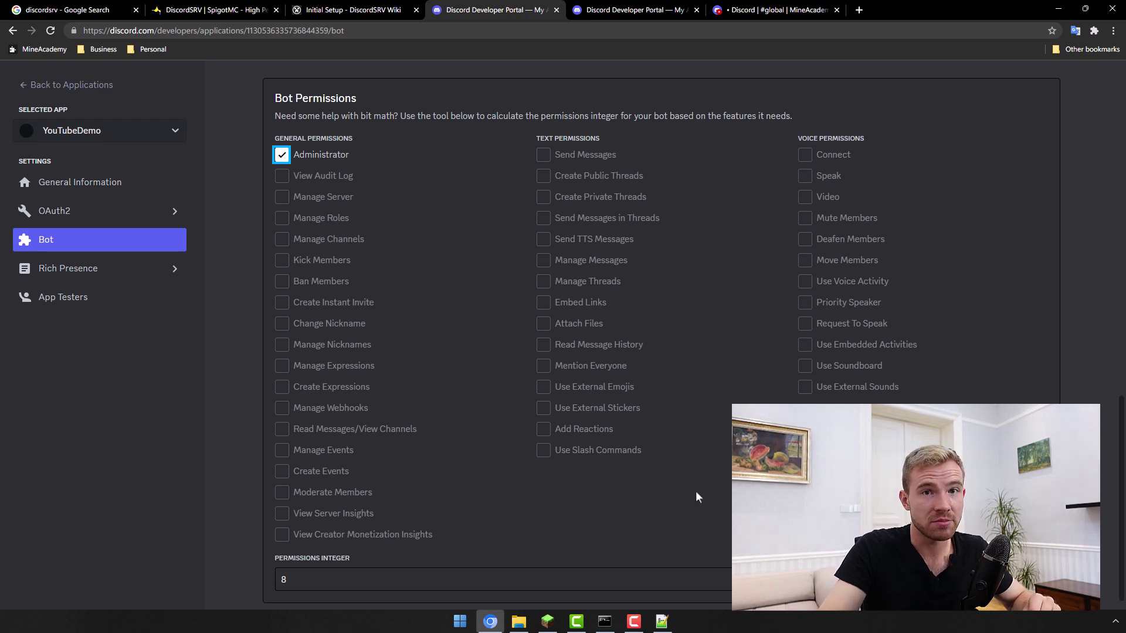
scroll(425, 262, up, 3)
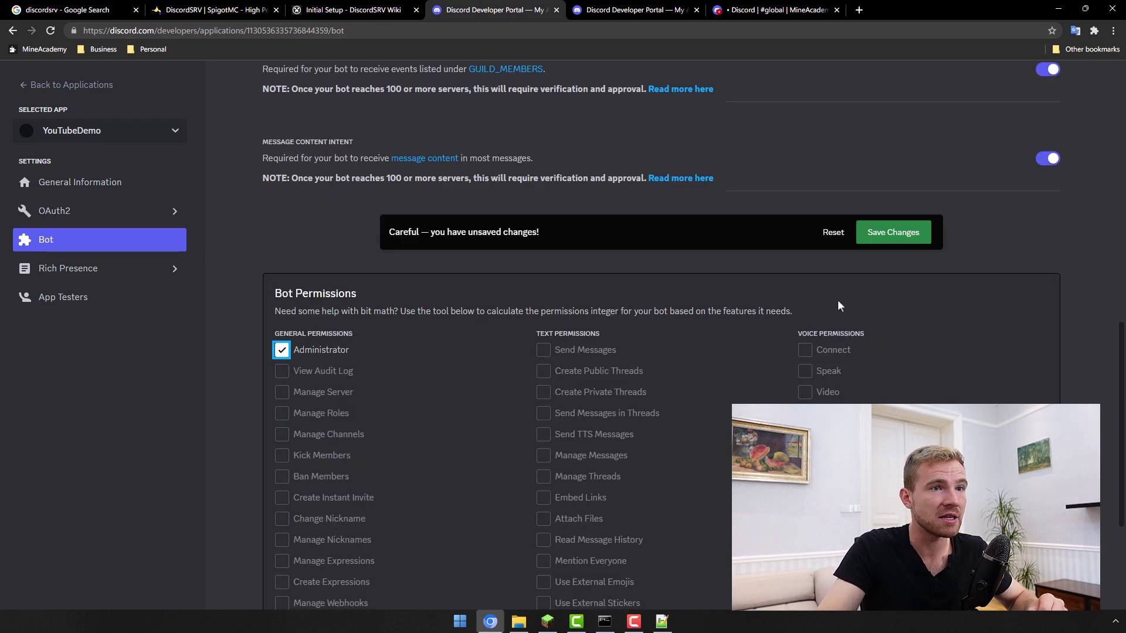
scroll(838, 304, up, 3)
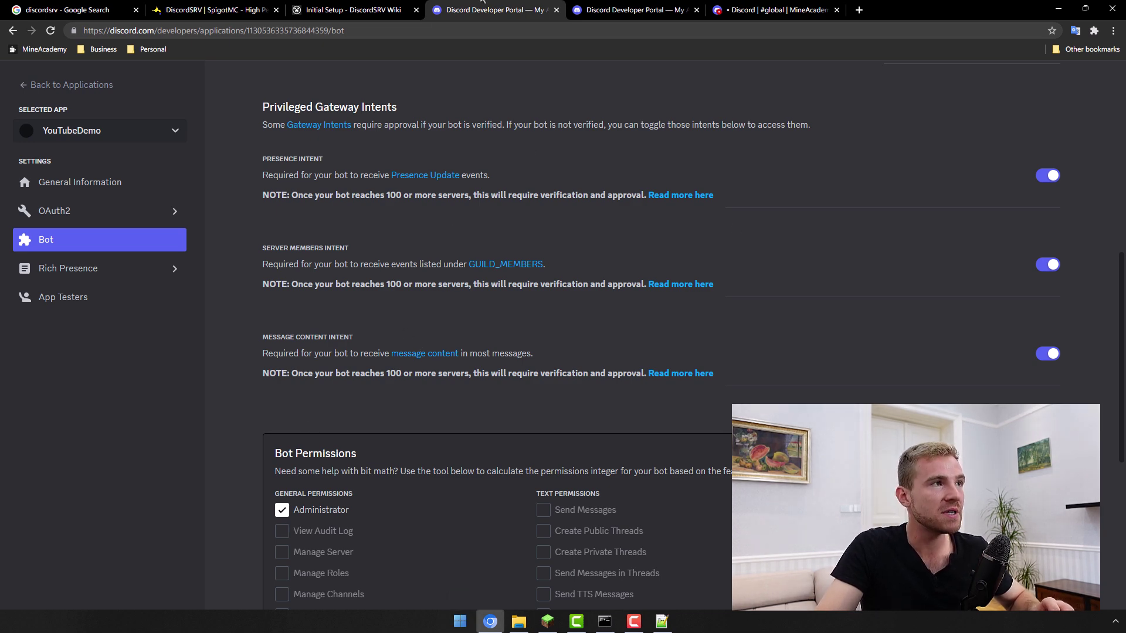
Step: Read the wiki's gateway-intents and token steps down to 'Invite the bot to your guild', then return to the Developer Portal
click(333, 4)
scroll(440, 264, down, 4)
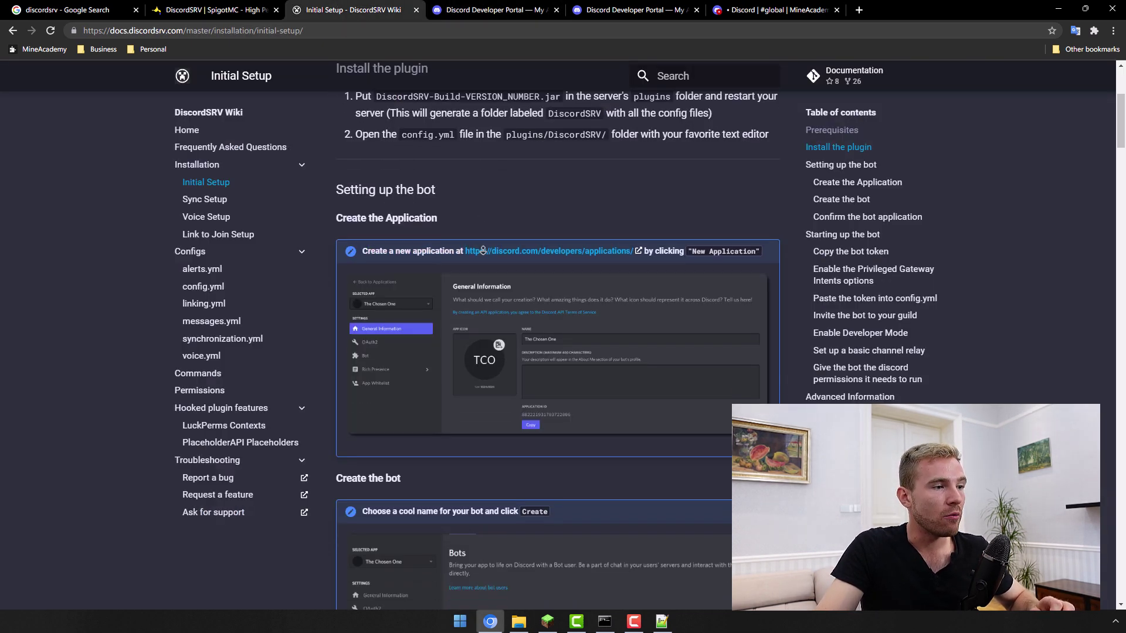
scroll(389, 284, down, 2)
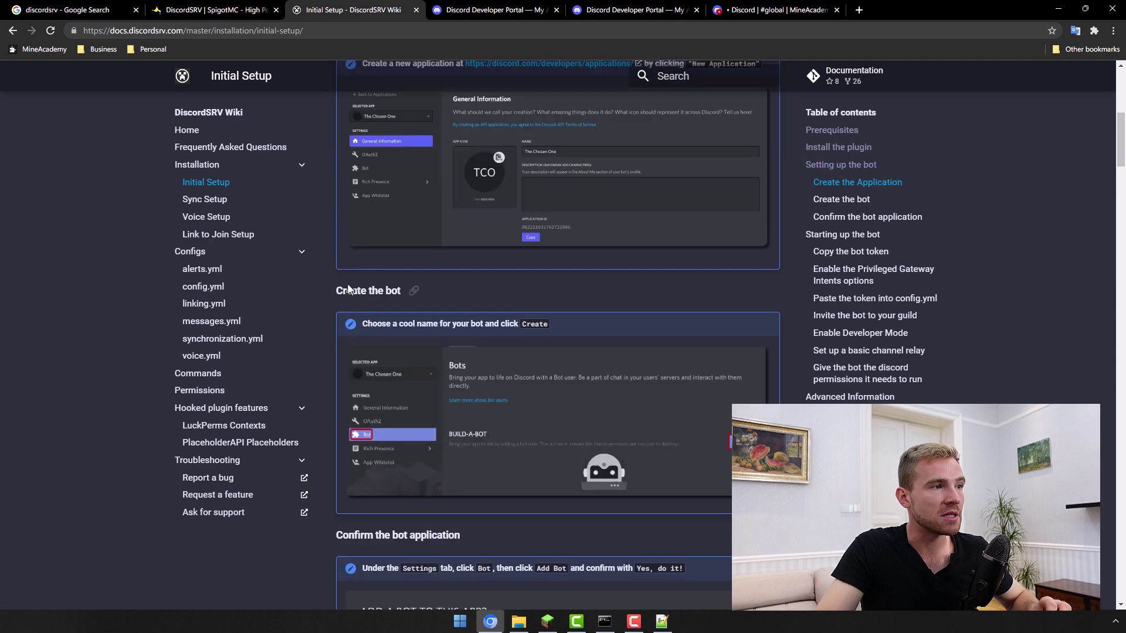
drag(343, 292, 402, 292)
scroll(405, 291, down, 2)
scroll(375, 330, down, 2)
drag(335, 339, 461, 339)
scroll(399, 305, down, 6)
scroll(341, 261, down, 6)
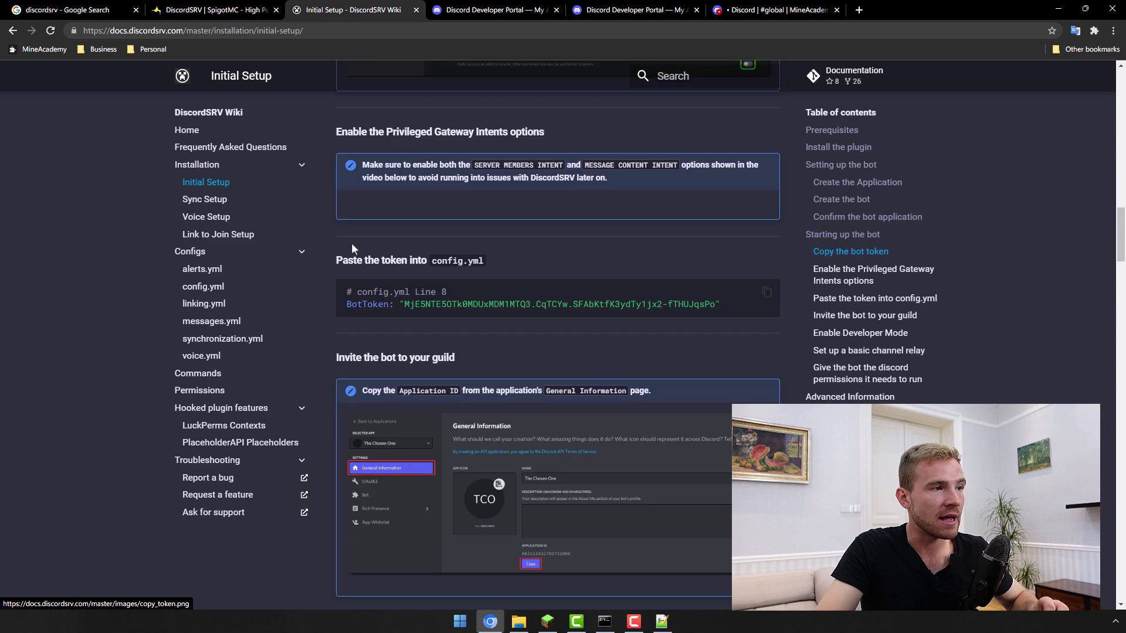
drag(392, 131, 509, 131)
drag(352, 262, 472, 269)
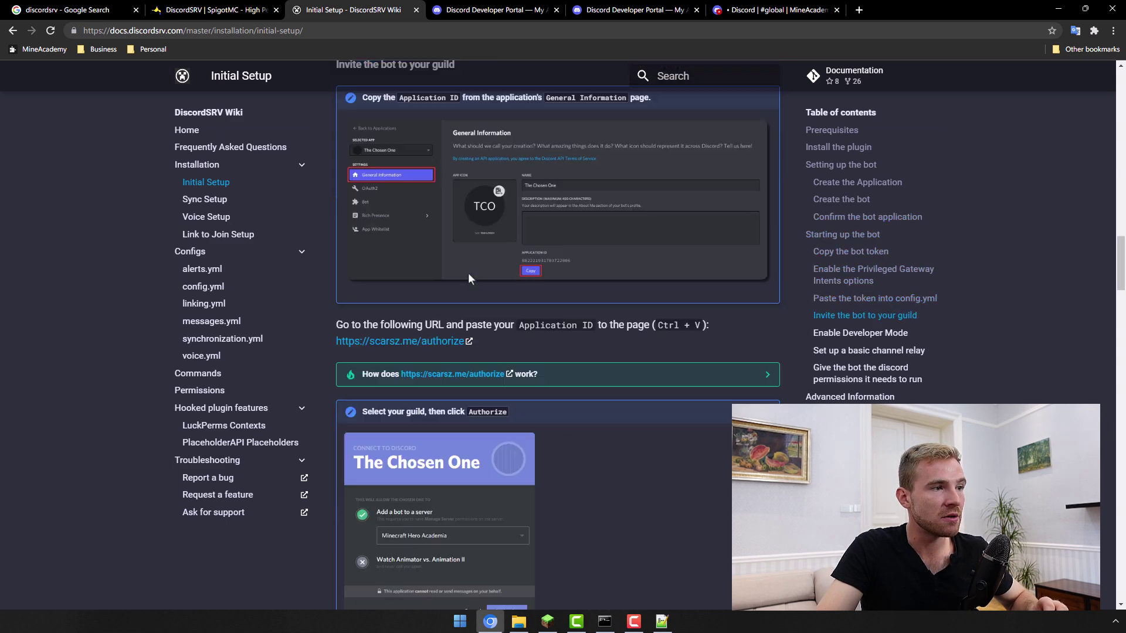
scroll(475, 272, down, 2)
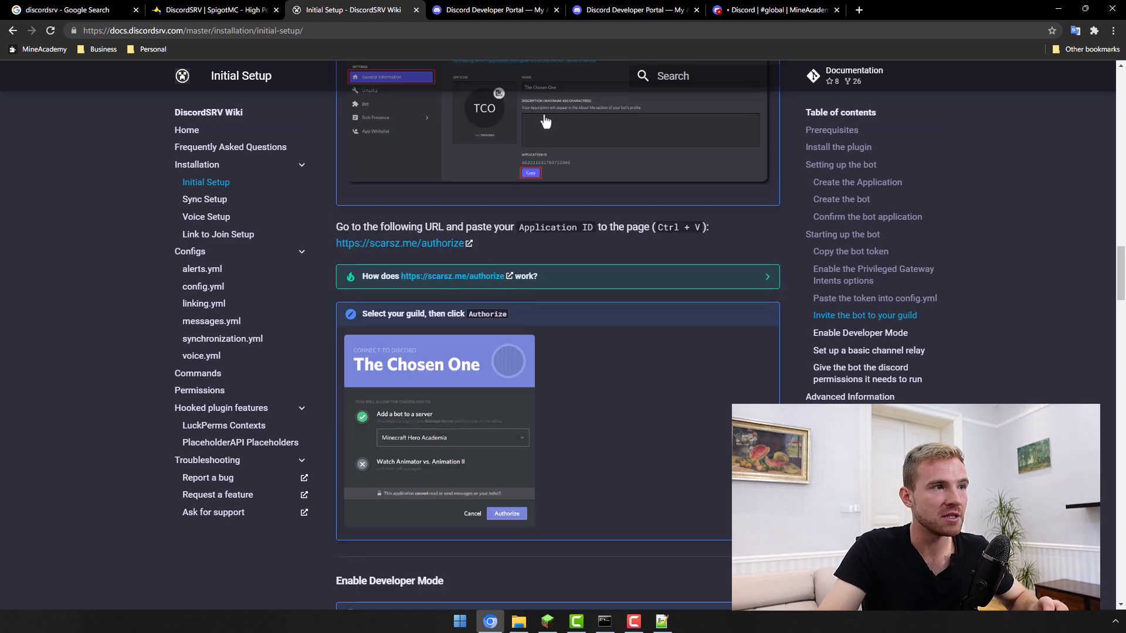
key(ctrl+Tab)
Step: Copy the YouTubeDemo app's Application ID from General Information
click(70, 187)
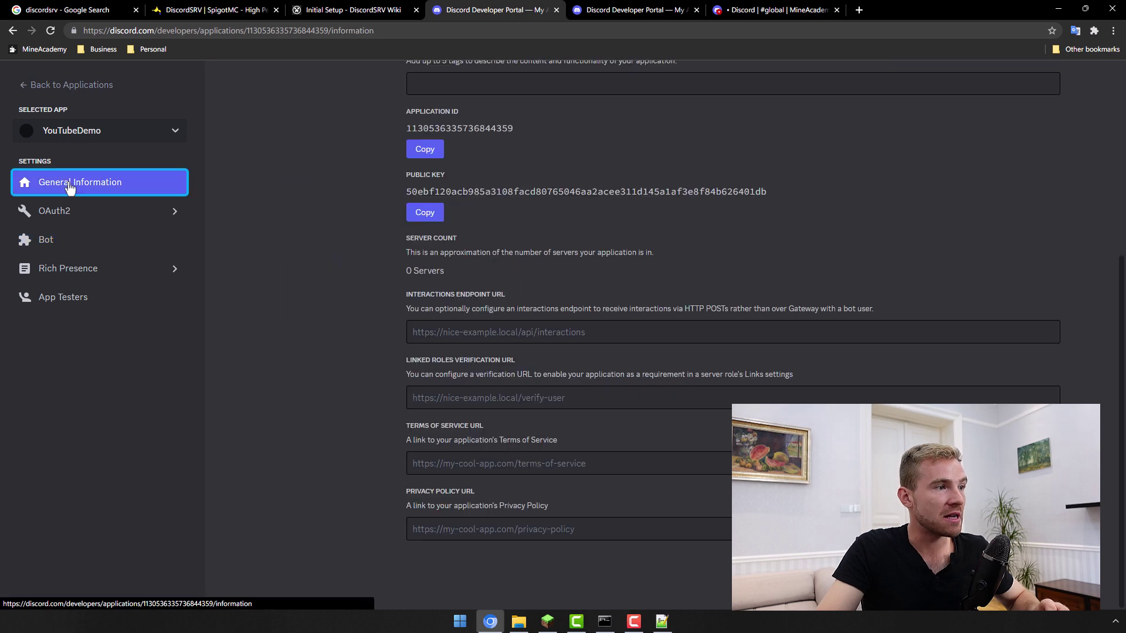
mouse_move(407, 306)
mouse_down()
mouse_move(440, 322)
mouse_move(427, 347)
mouse_up()
click(425, 347)
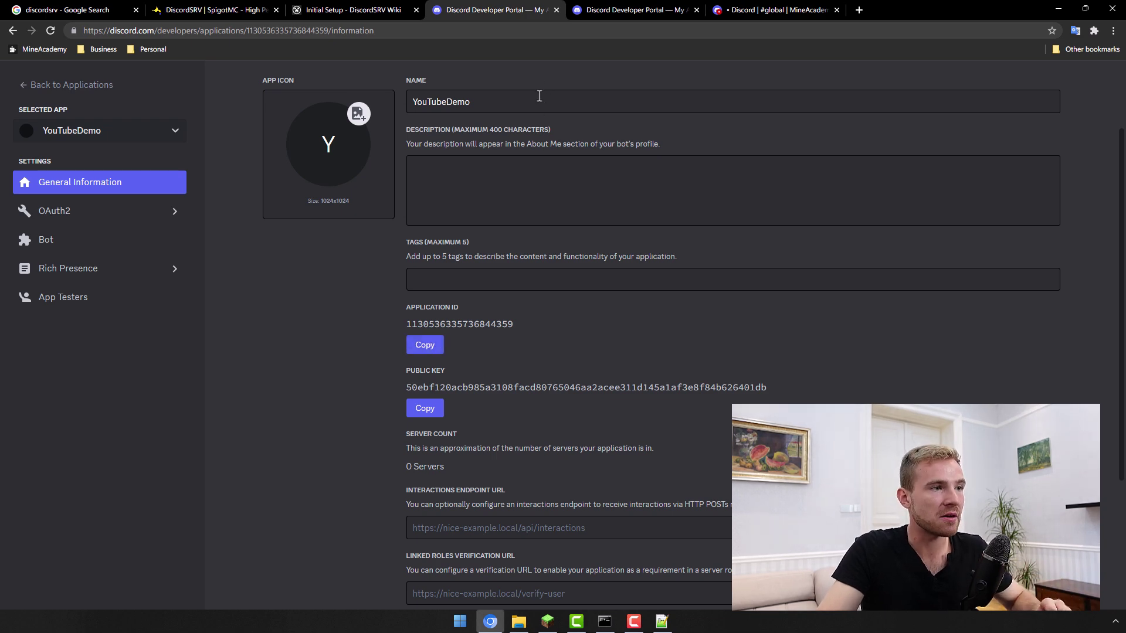
Step: Open the wiki's scarsz.me/authorize link in a new tab and bring it forward
click(384, 8)
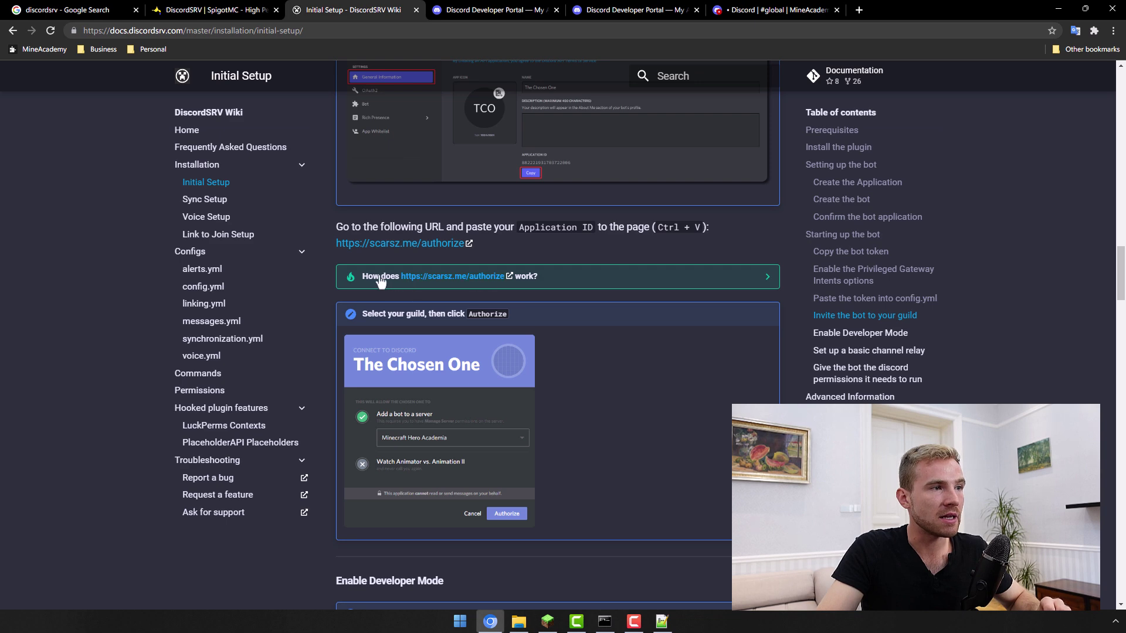
drag(380, 281, 535, 276)
middle_click(428, 243)
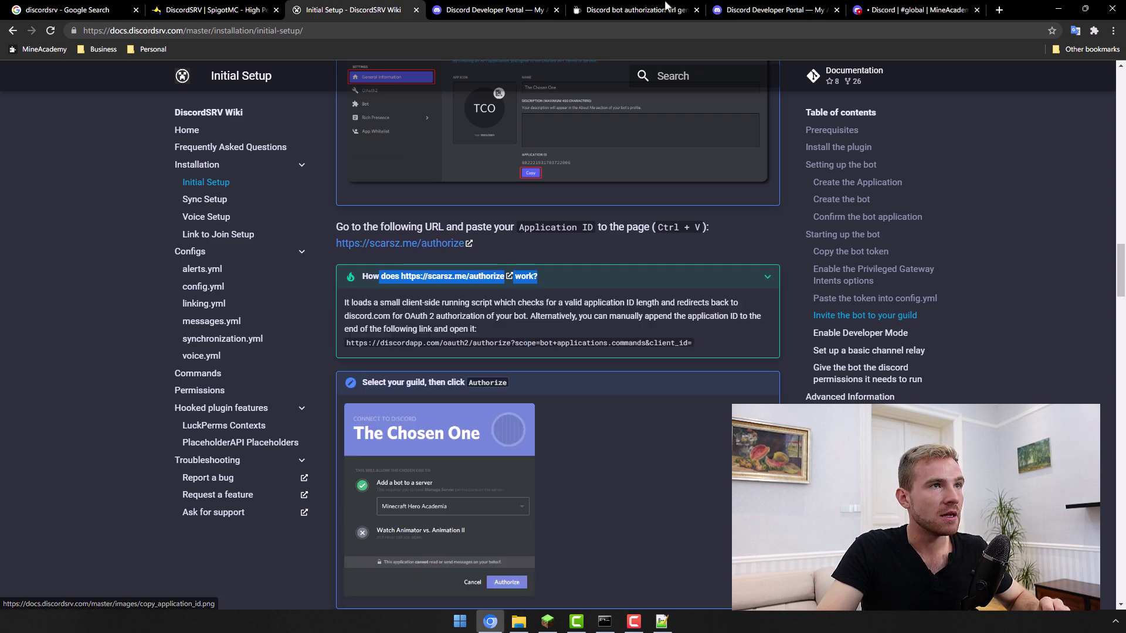
drag(666, 6, 562, 23)
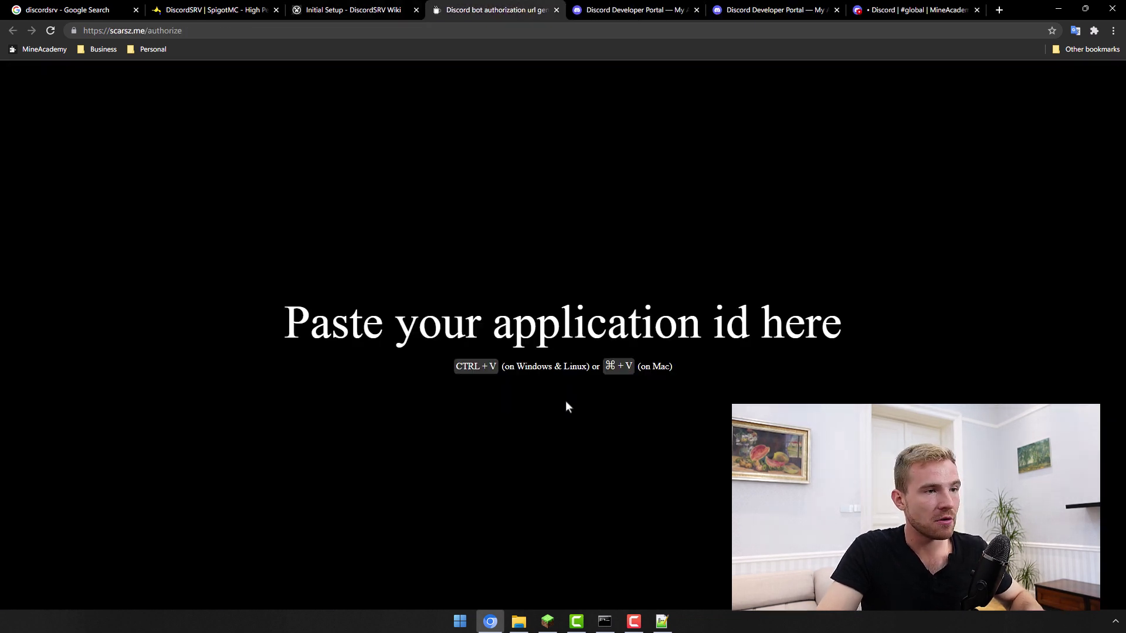
Step: Paste the Application ID, pick MineAcademy Test Server, authorize YouTubeDemo, and go to that server
key(ctrl+v)
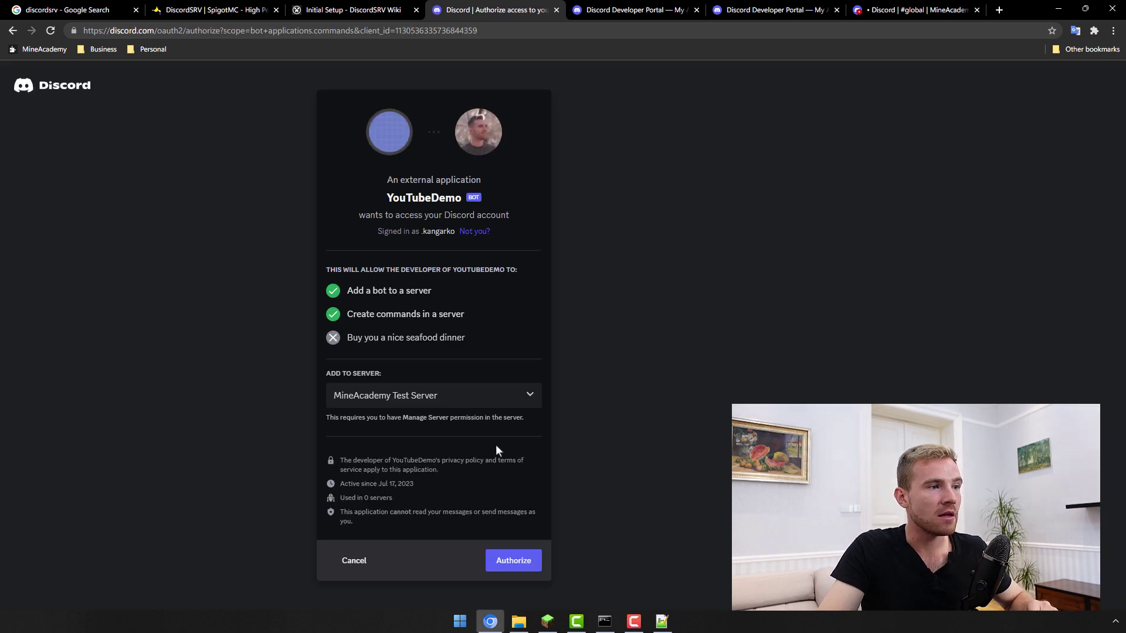
click(361, 411)
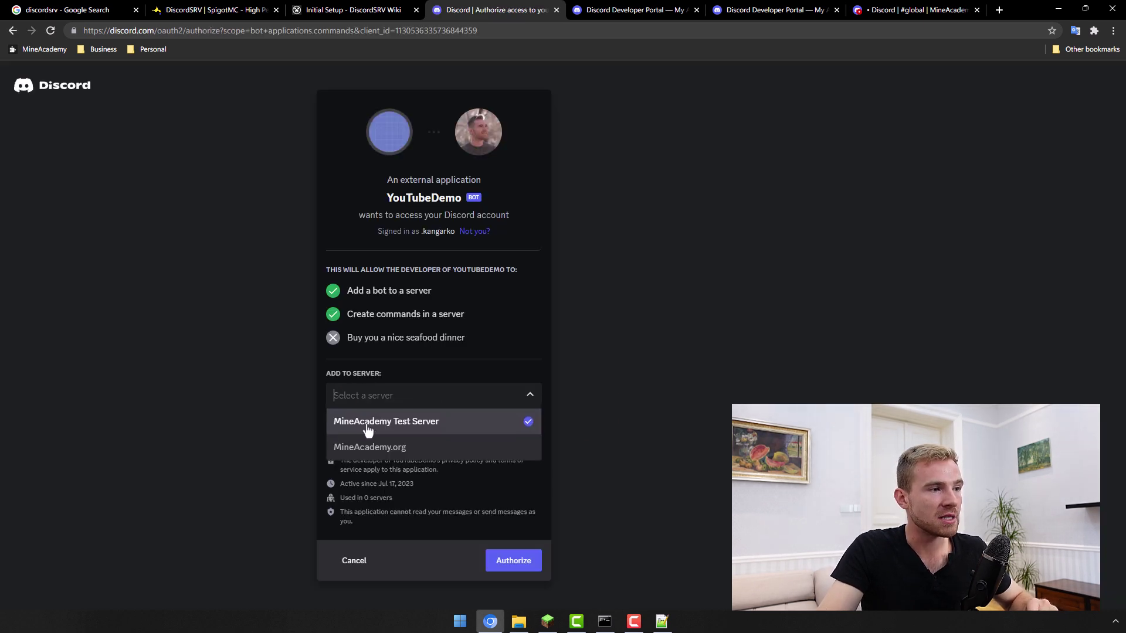
click(399, 427)
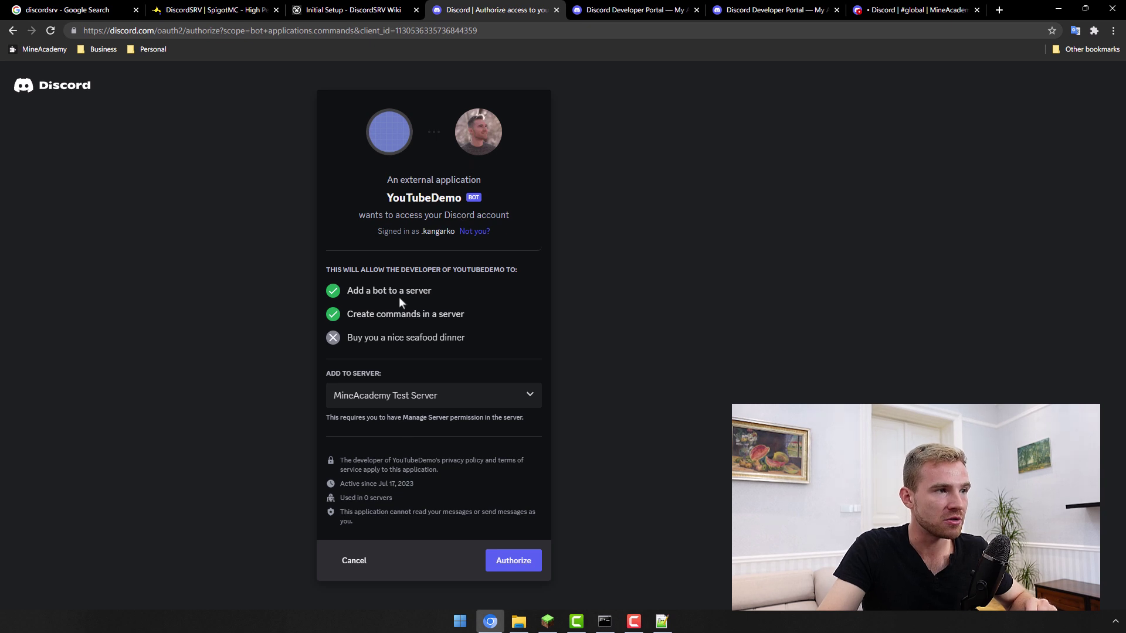
click(508, 567)
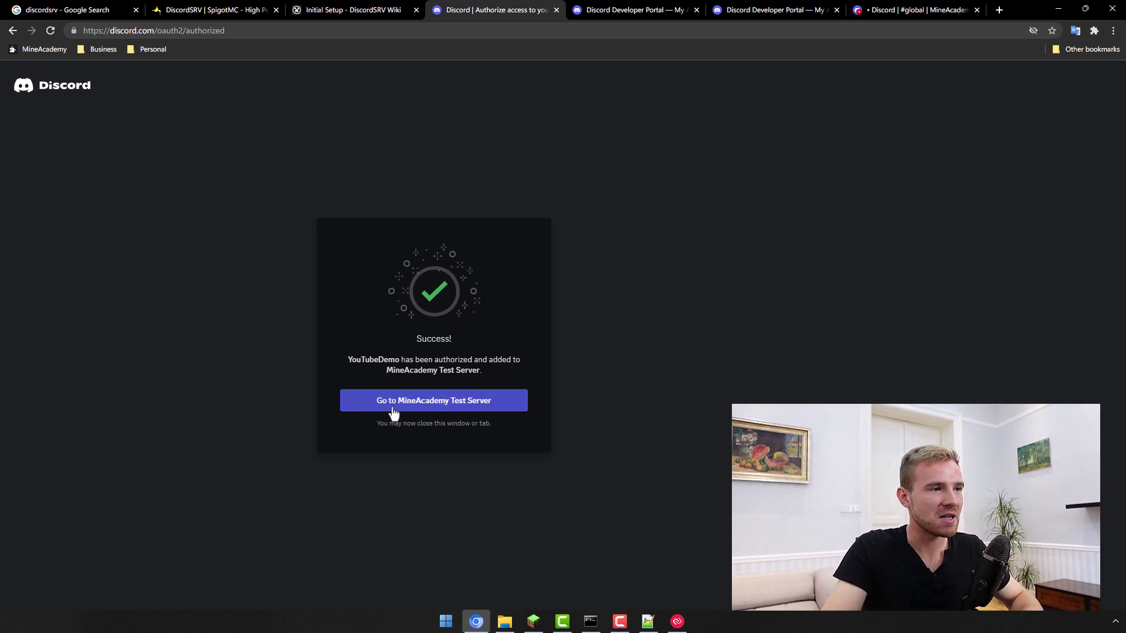
click(435, 404)
Step: Close the two leftover Developer Portal pages and the duplicate #global tab
middle_click(667, 5)
middle_click(627, 5)
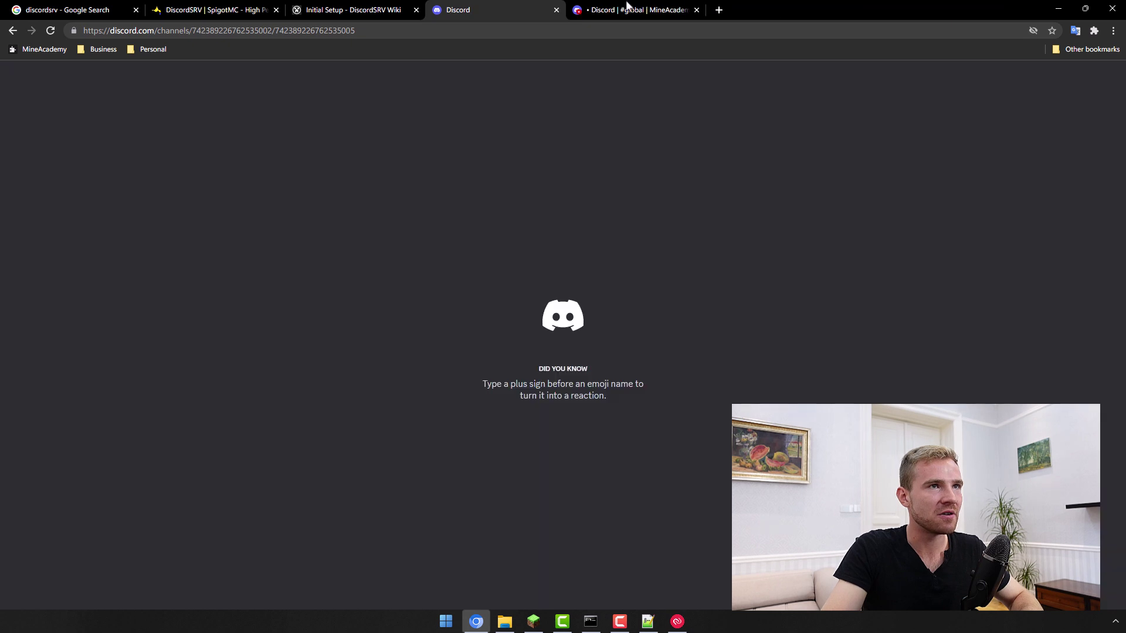
middle_click(628, 4)
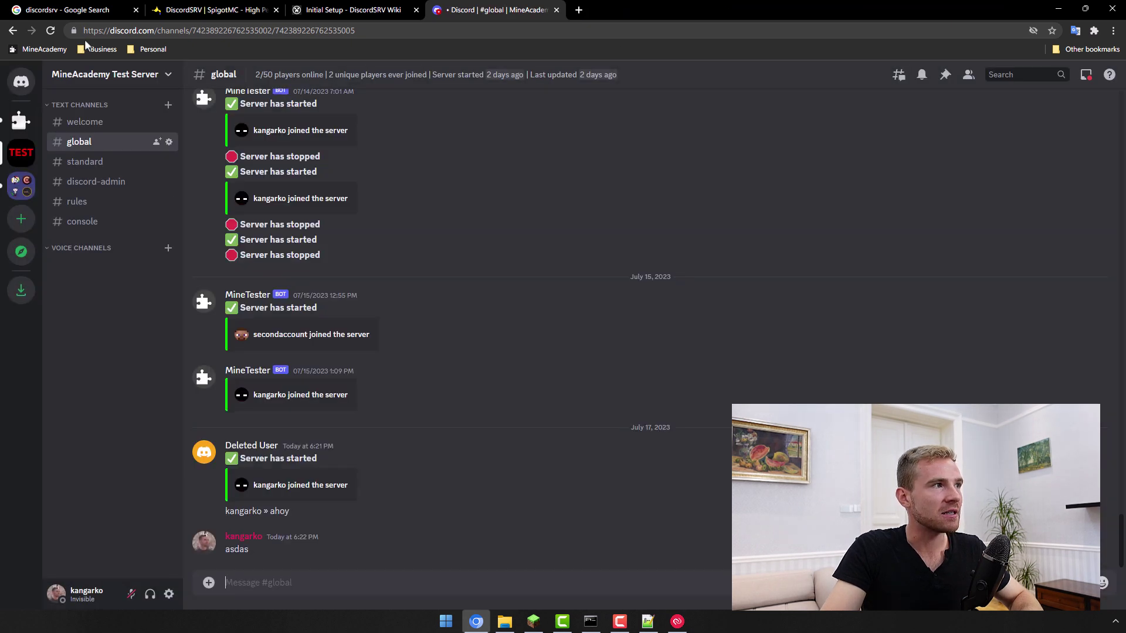
Step: Review the Bot role's permissions in server settings, then close settings
click(111, 76)
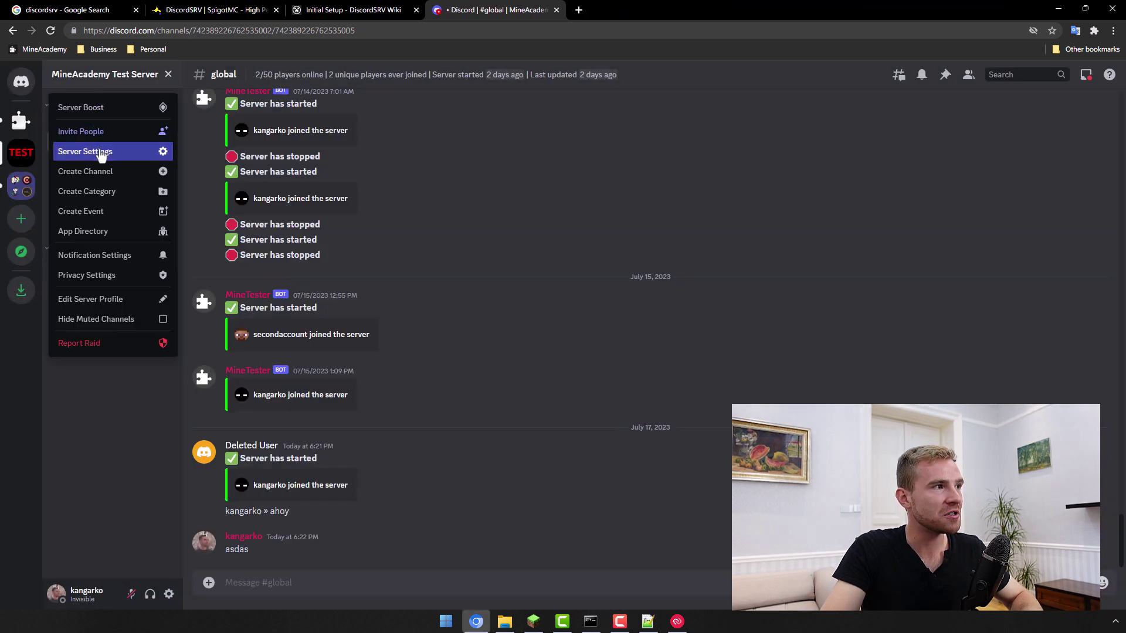
click(101, 154)
click(292, 141)
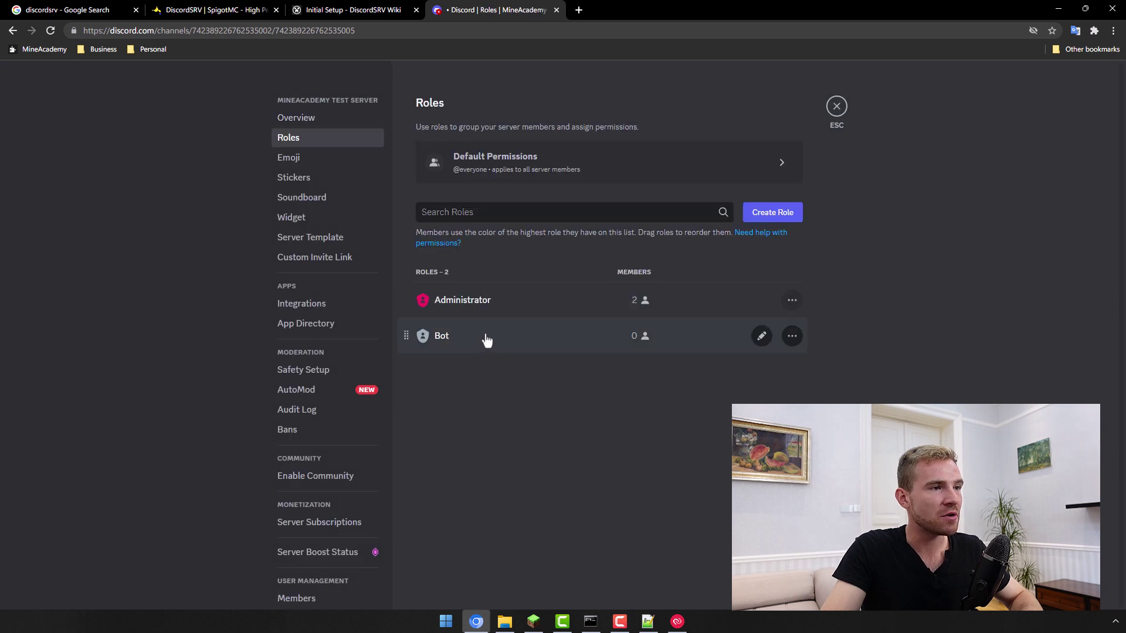
click(458, 340)
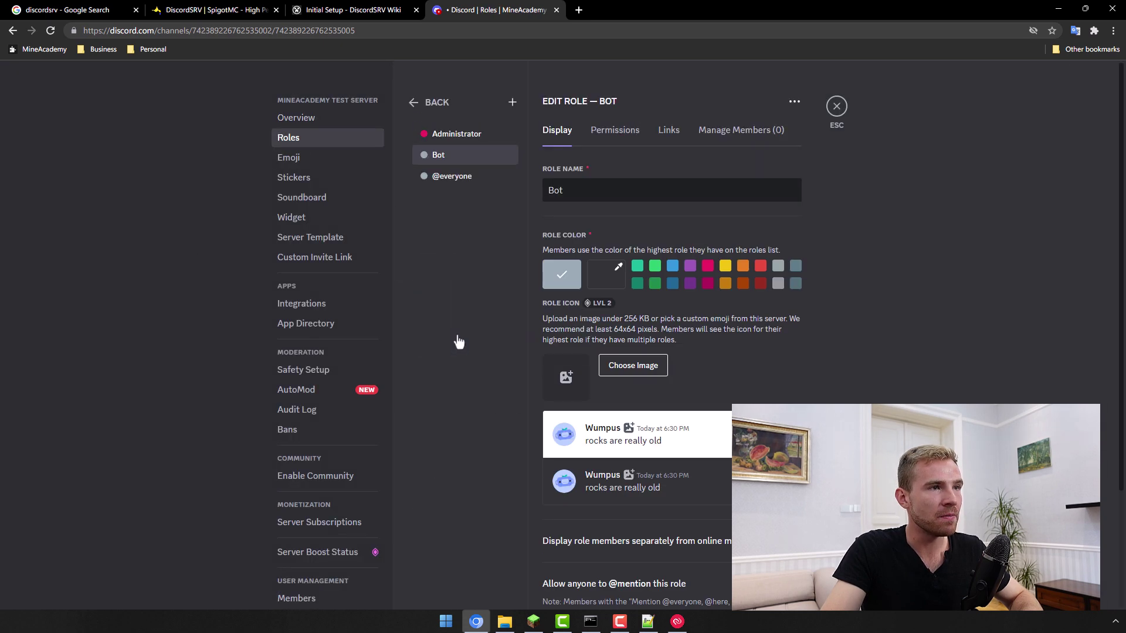
click(613, 137)
scroll(639, 403, down, 20)
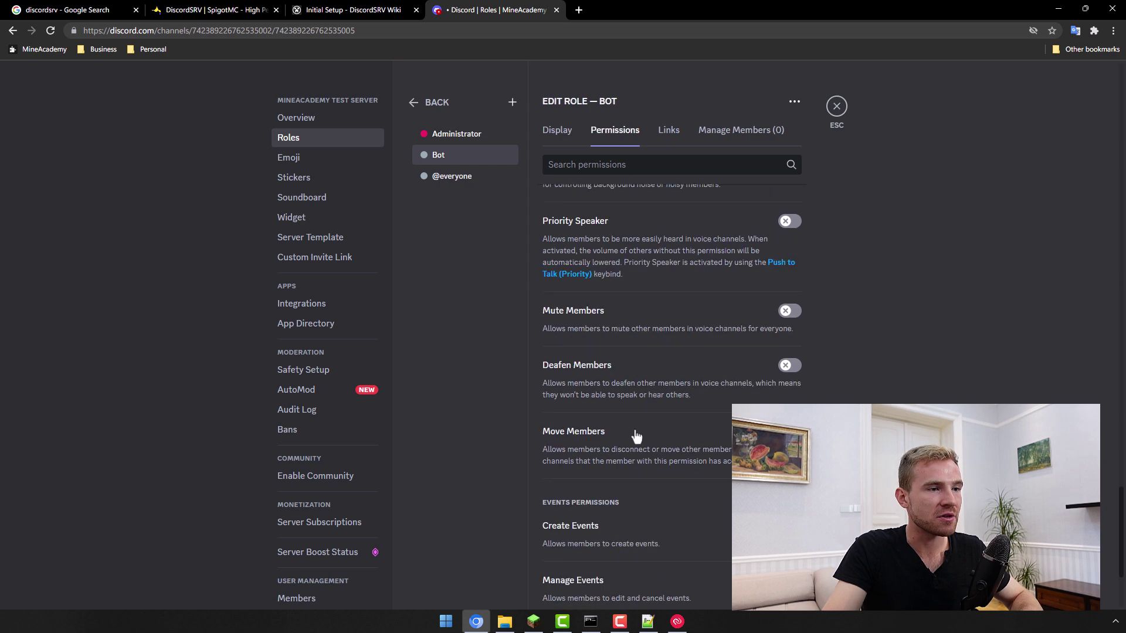
scroll(637, 437, down, 3)
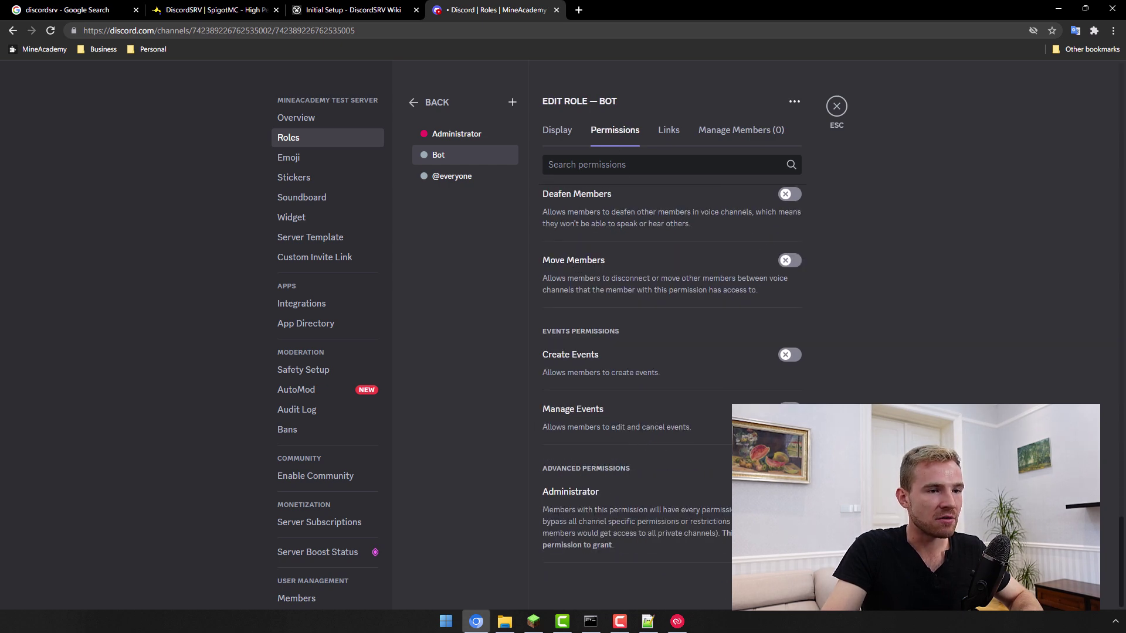
click(557, 130)
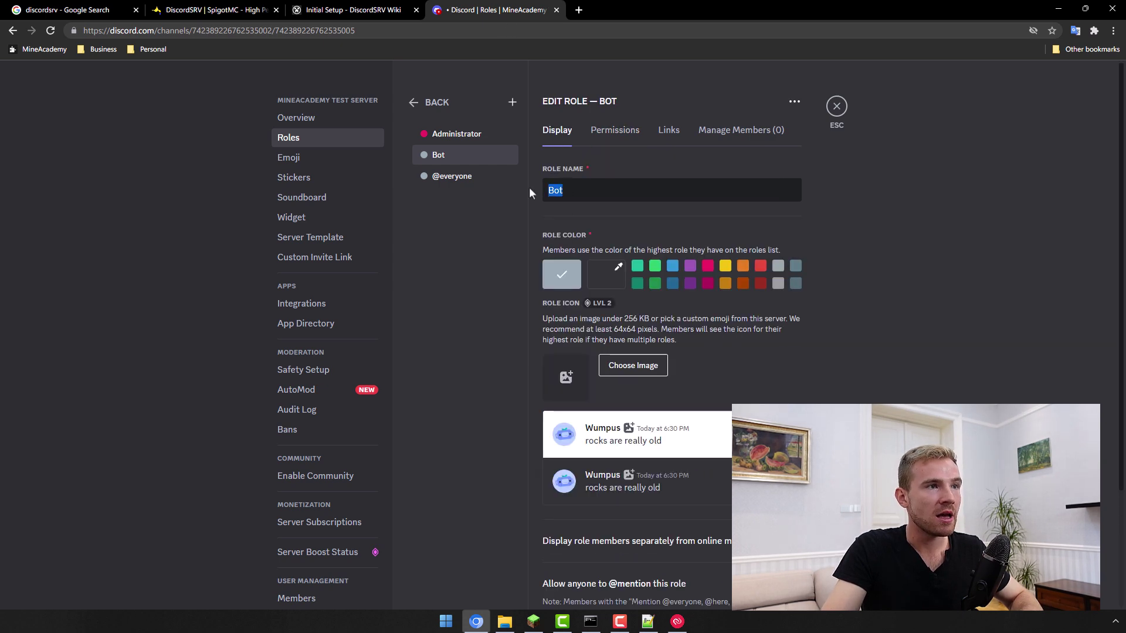
click(560, 190)
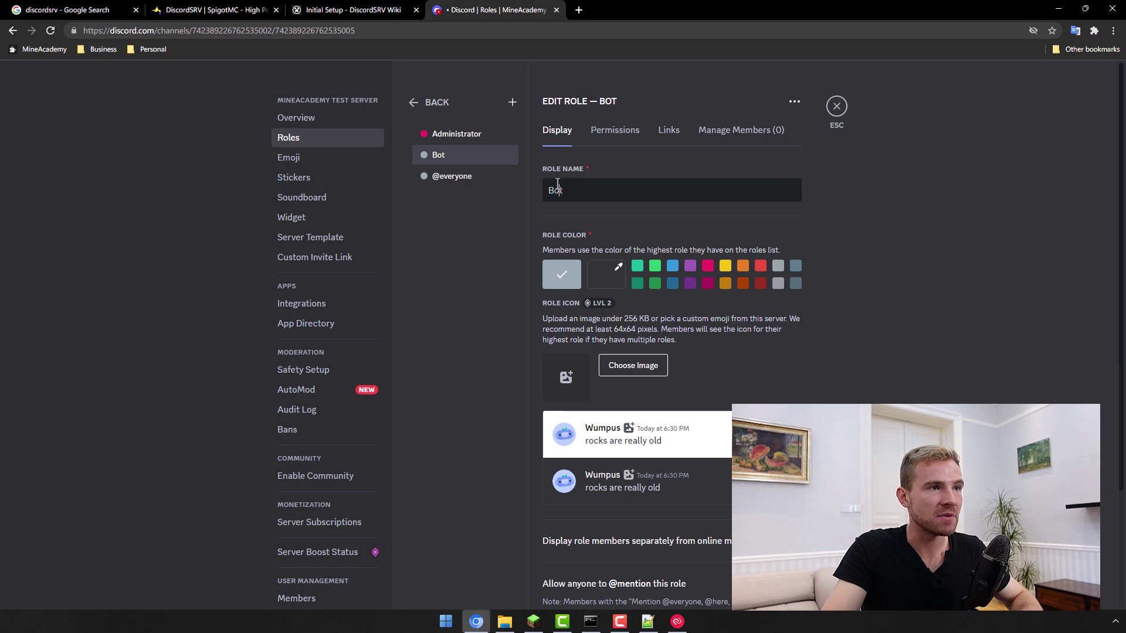
click(836, 109)
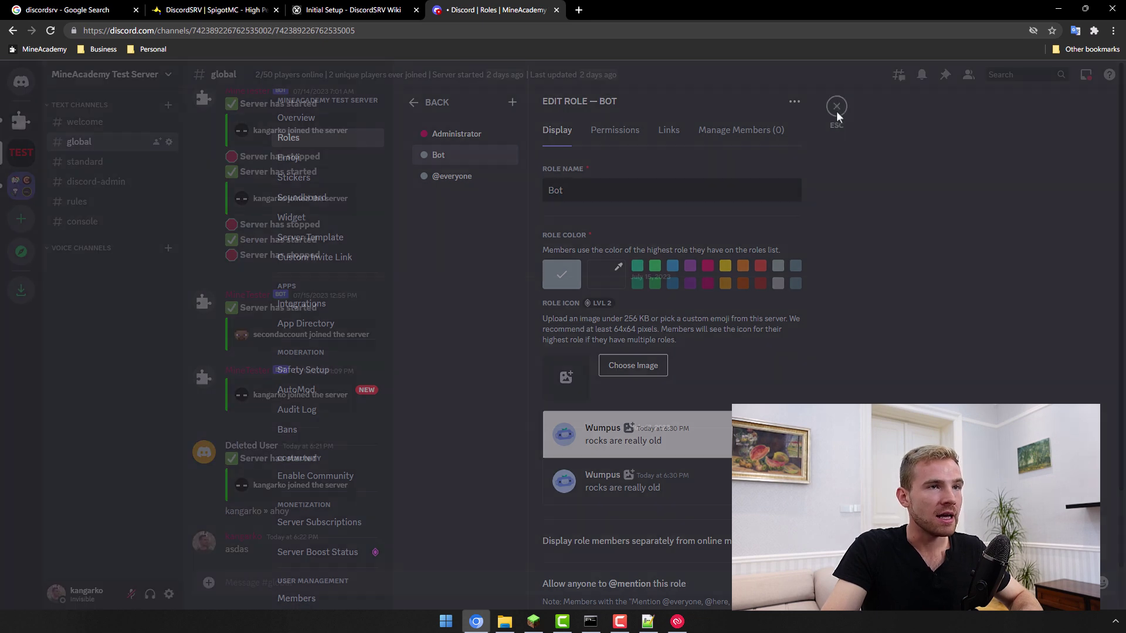
Step: Open the YouTubeDemo bot member's options in the server member list, then exit settings
click(119, 76)
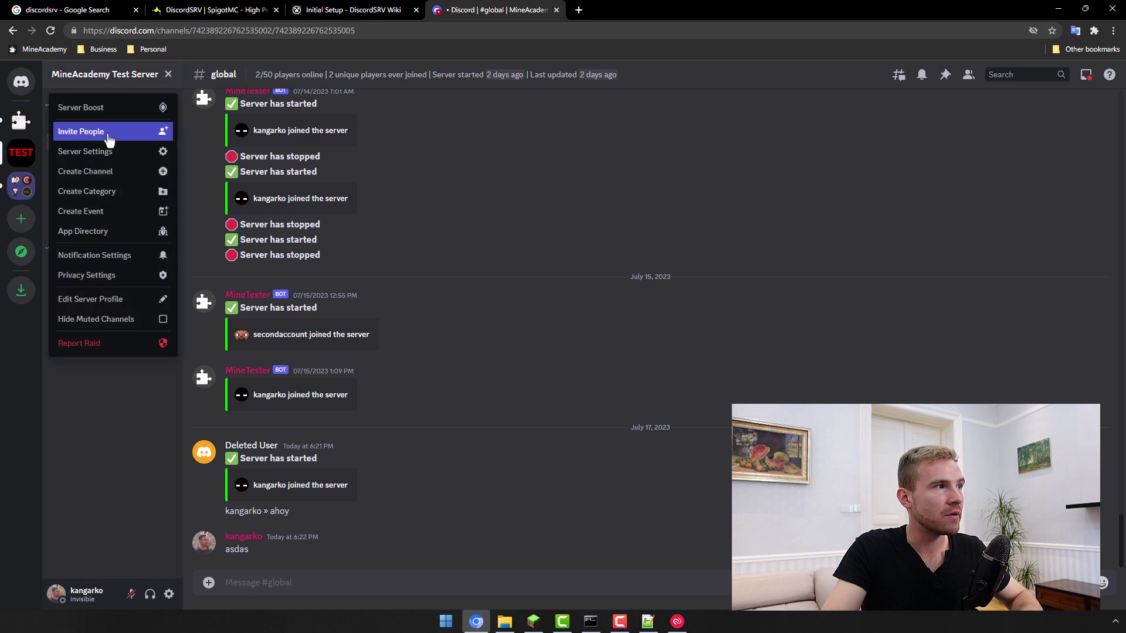
click(108, 148)
scroll(321, 460, down, 2)
click(324, 521)
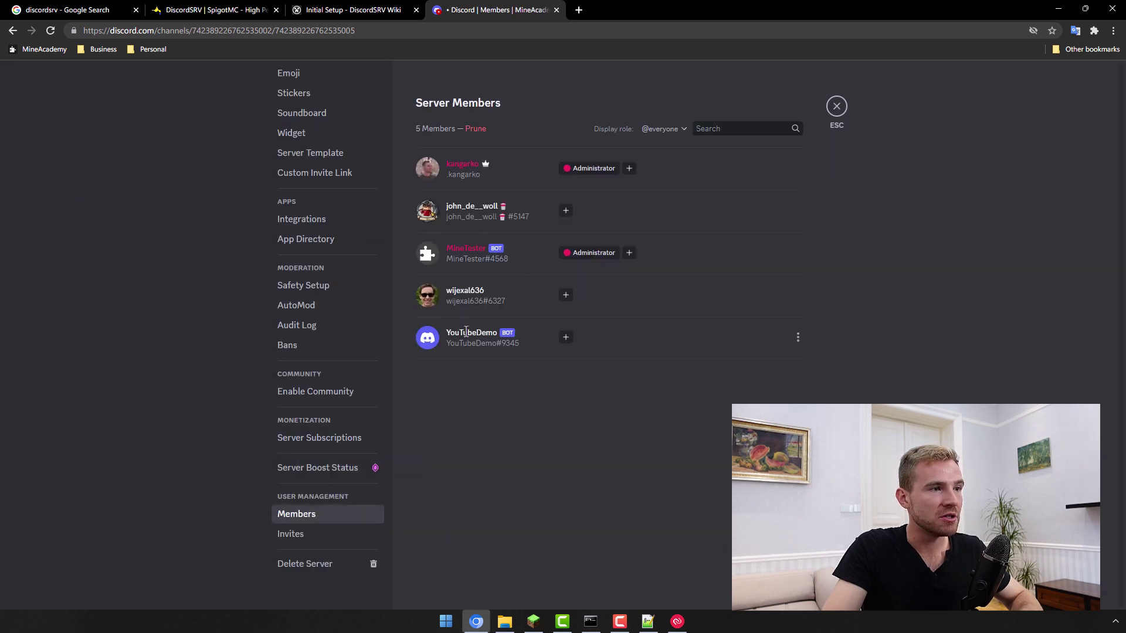
click(798, 339)
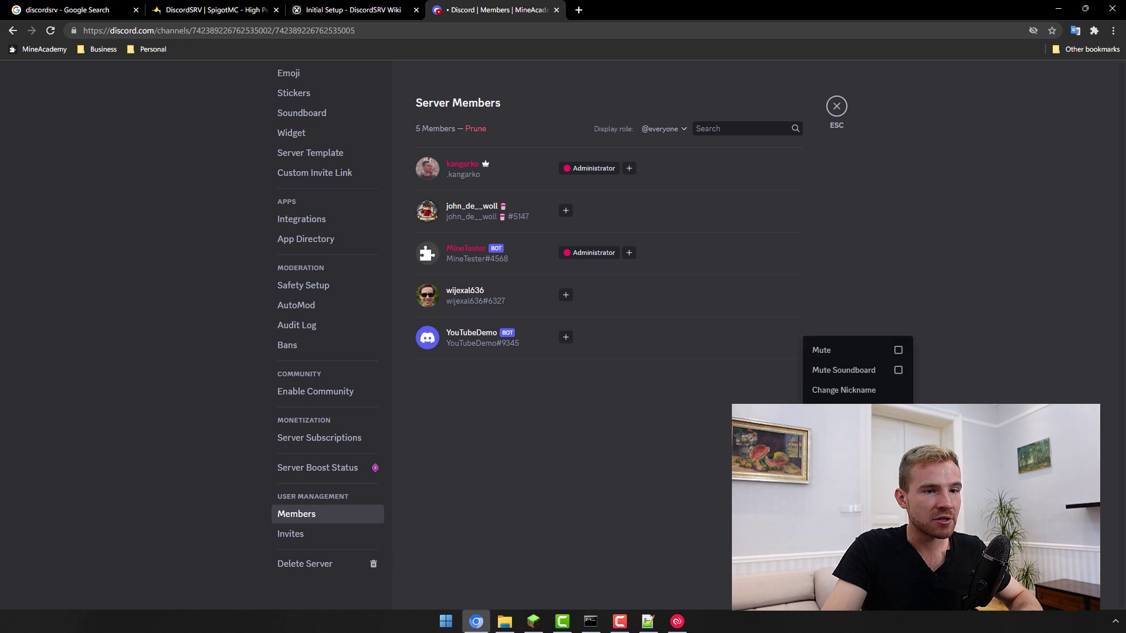
click(836, 108)
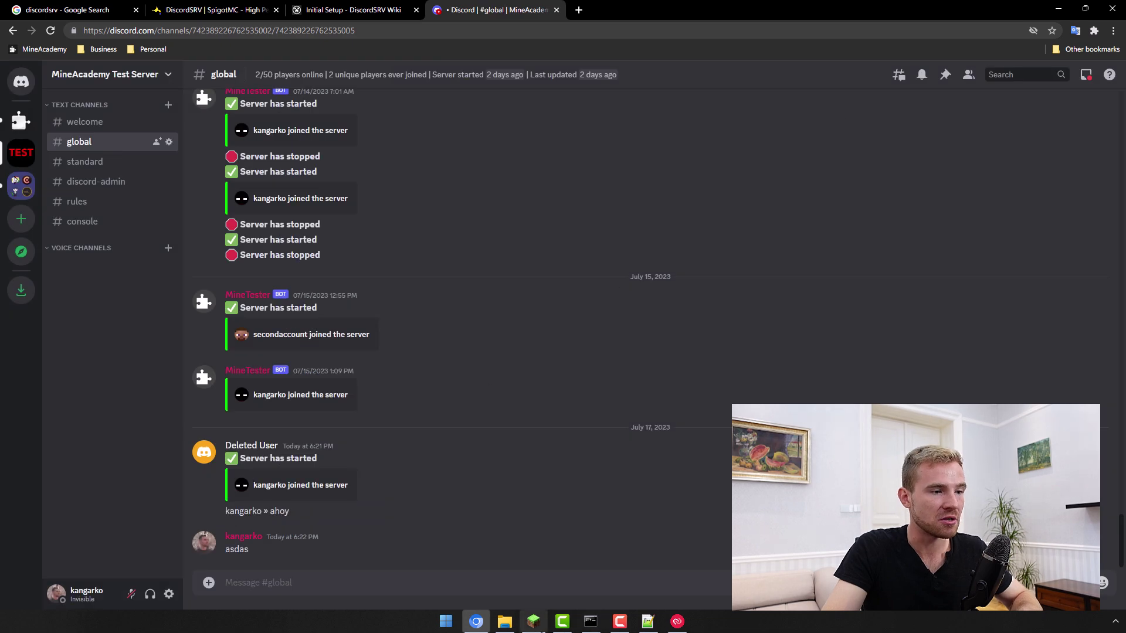
Step: Back in Discord, confirm Developer Mode is enabled under Advanced user settings
click(535, 624)
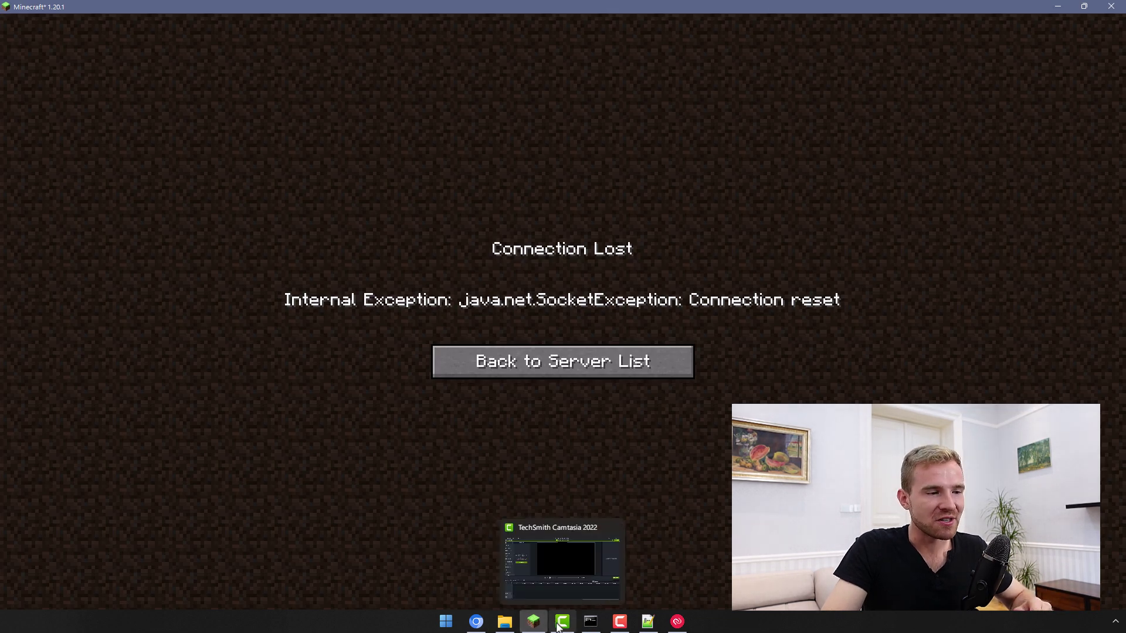
click(648, 623)
click(139, 438)
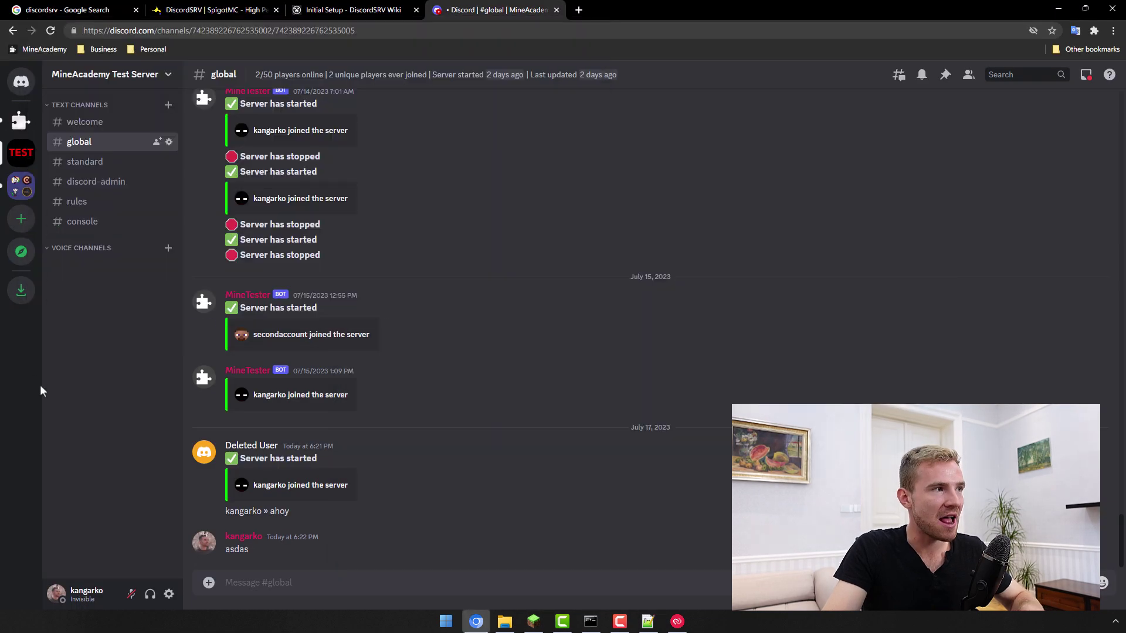
click(169, 595)
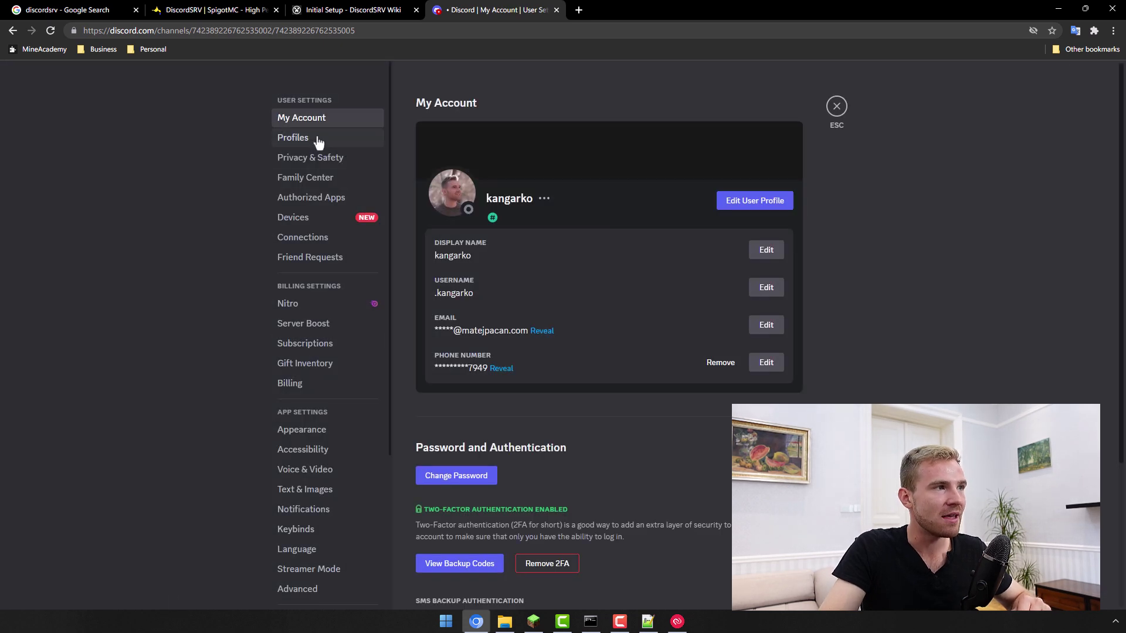
scroll(343, 352, down, 3)
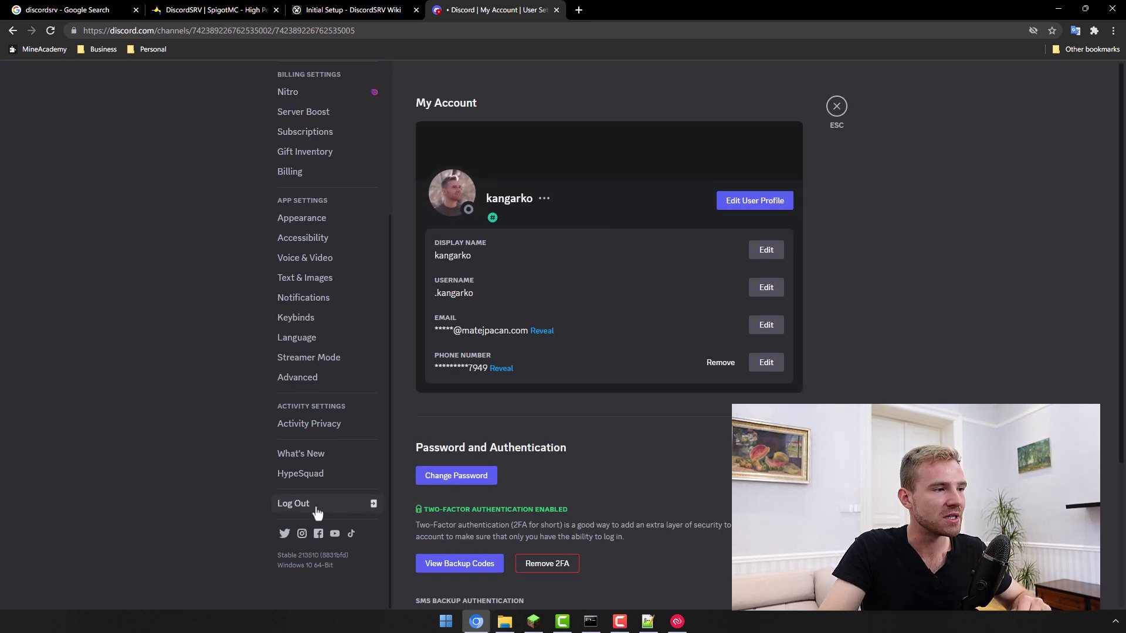
click(308, 378)
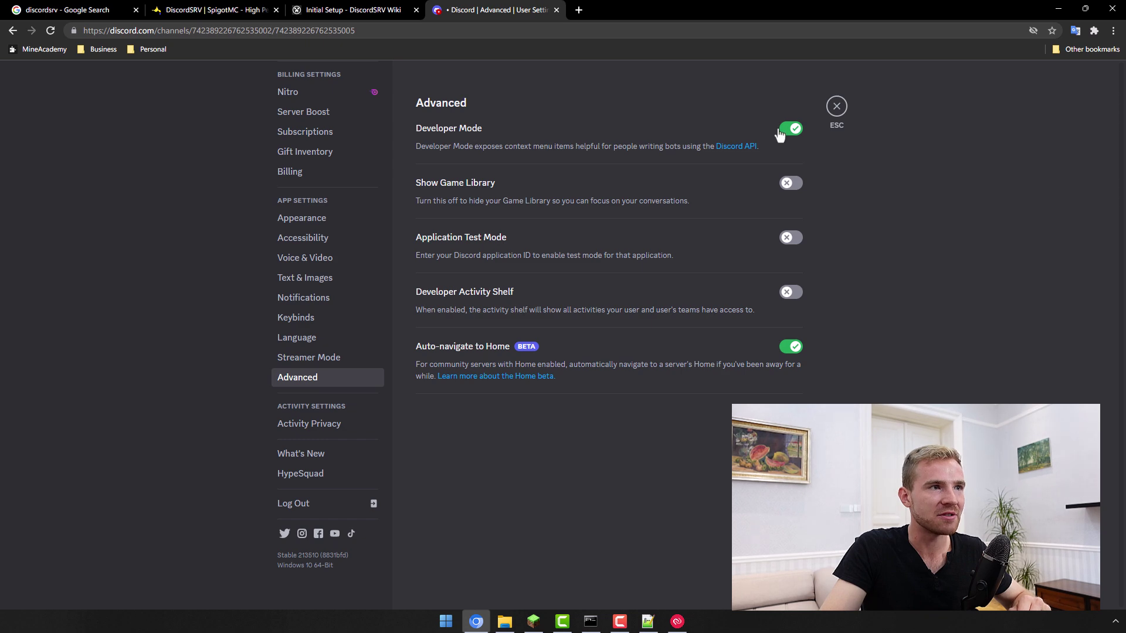
click(837, 107)
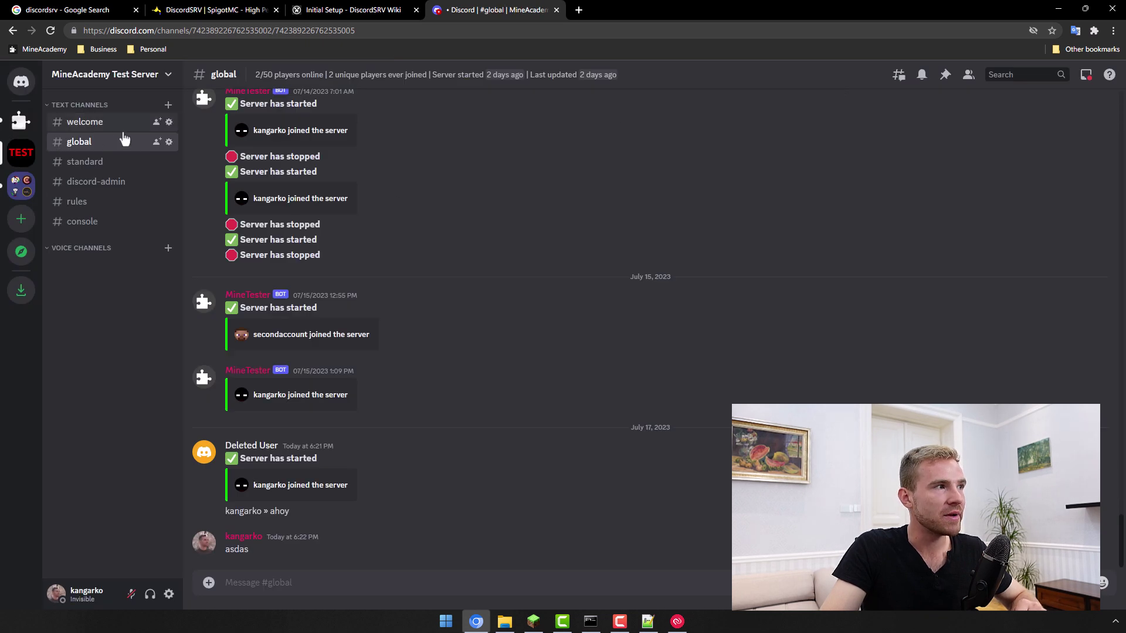
Step: Copy the ID of the #global channel
click(82, 123)
text(te)
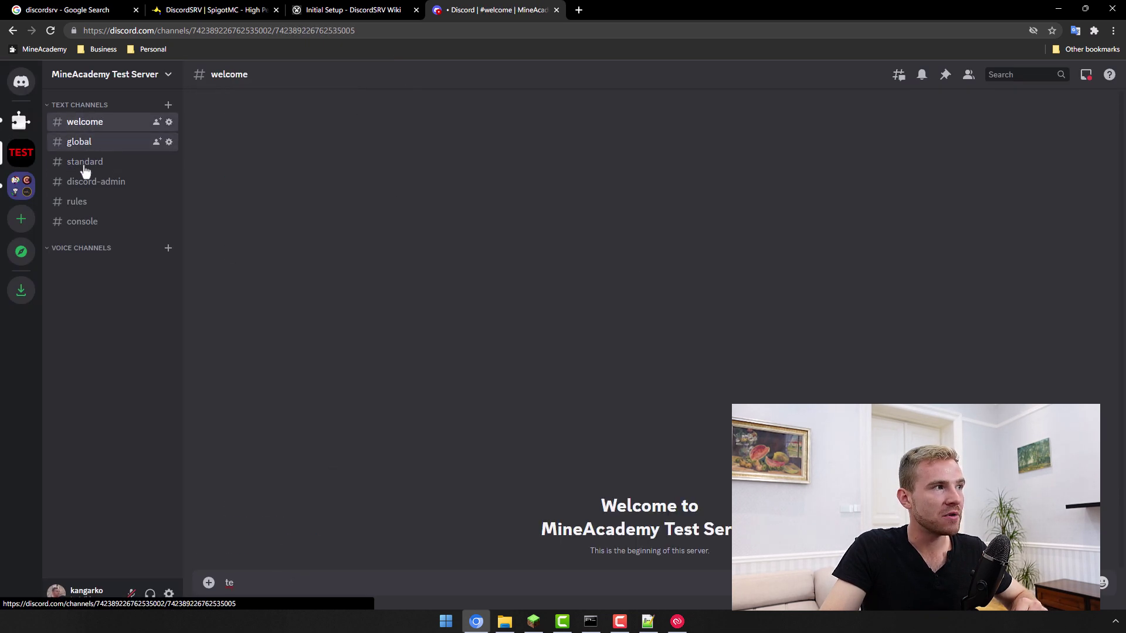
click(91, 178)
click(85, 148)
right_click(81, 144)
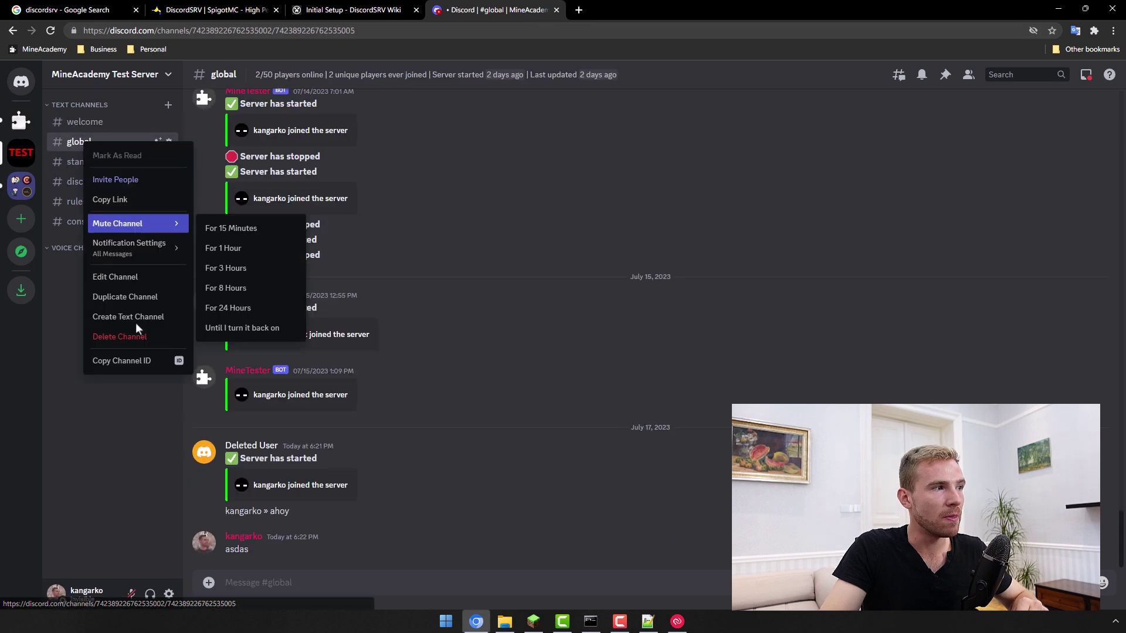
click(151, 364)
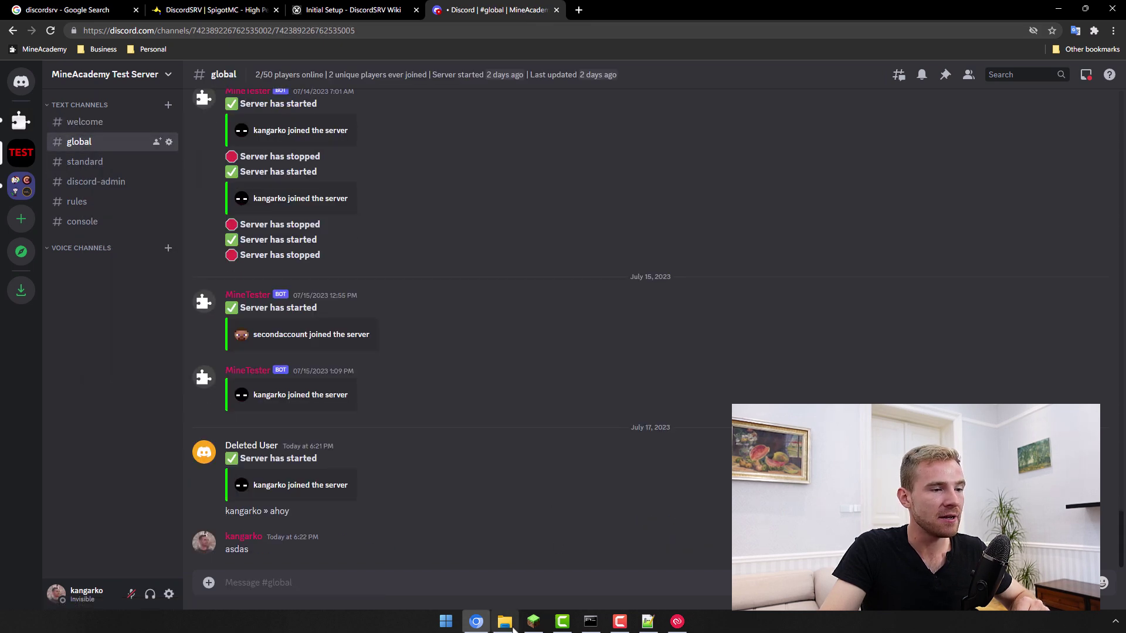
Step: Paste the #global channel ID over the placeholder zeros on config.yml line 30
click(645, 623)
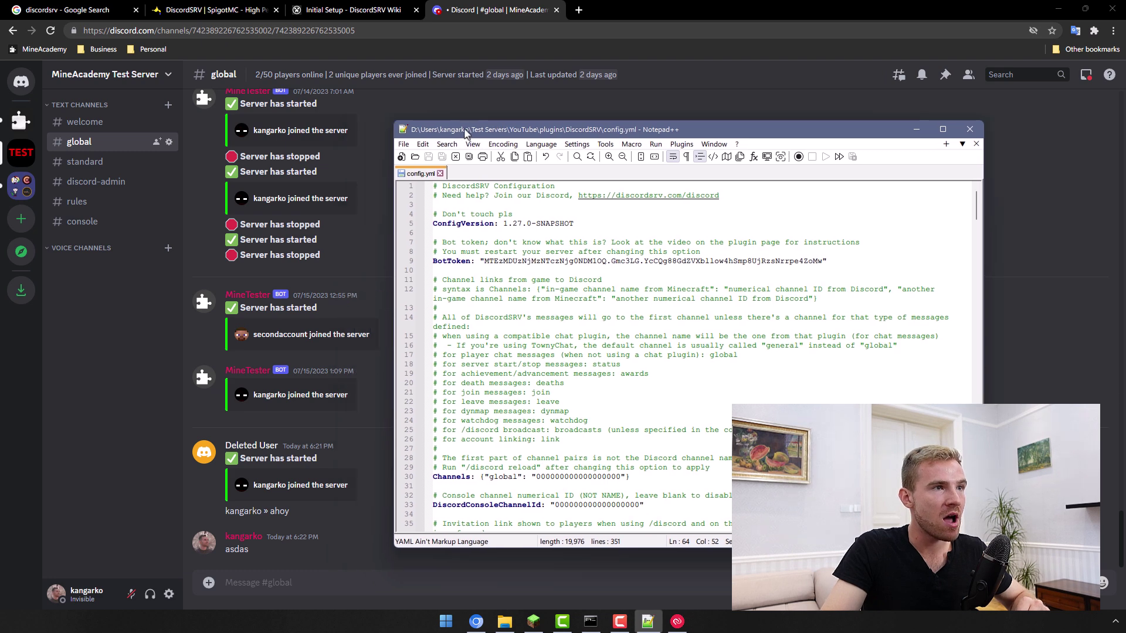
drag(416, 133, 462, 130)
scroll(543, 361, down, 3)
scroll(542, 361, down, 2)
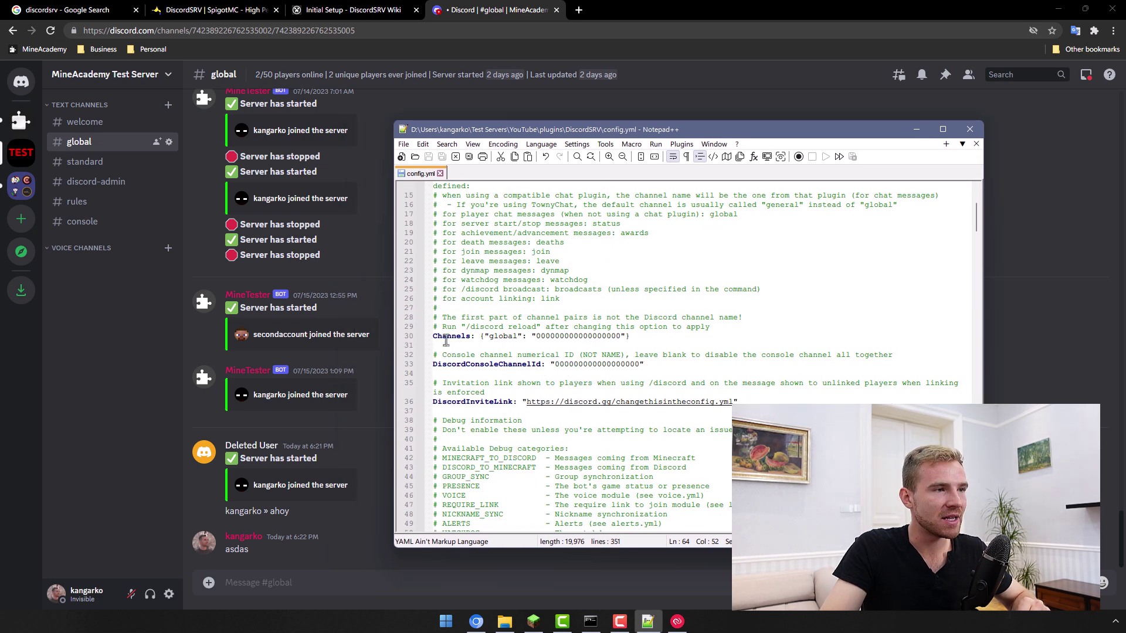
double_click(448, 336)
double_click(545, 335)
double_click(499, 336)
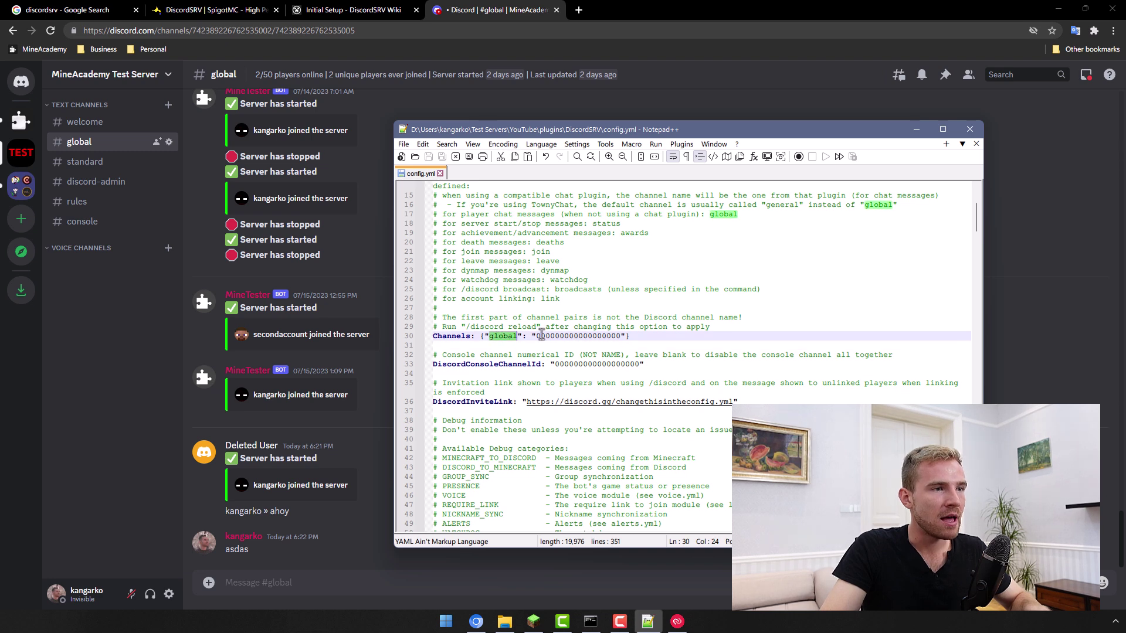
double_click(541, 336)
key(ctrl+v)
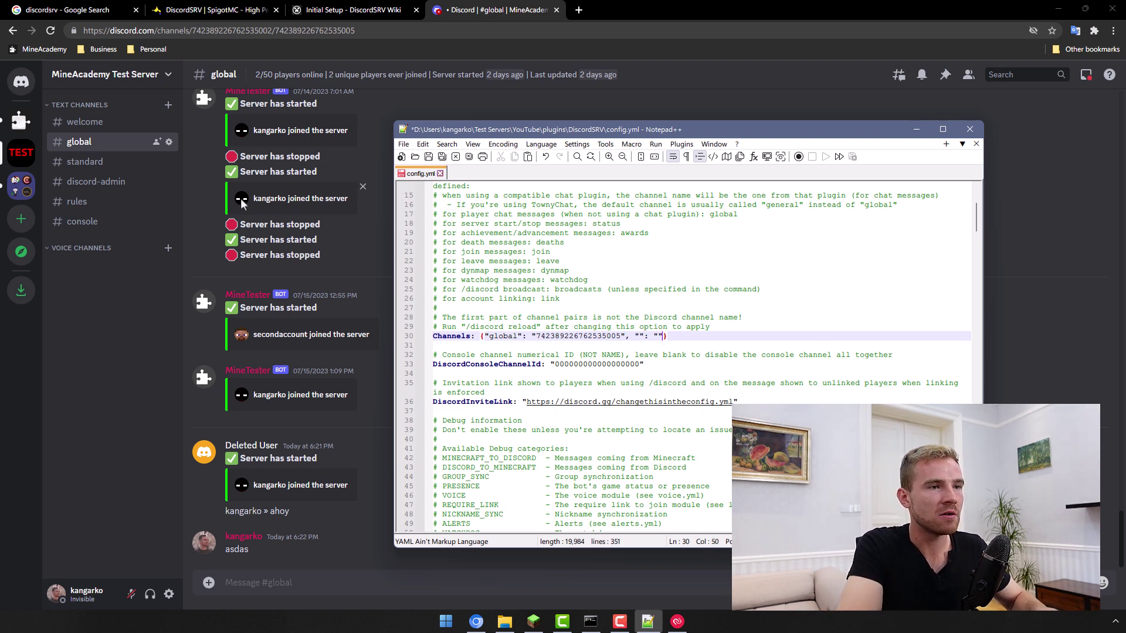
Step: Add a "standard" entry and paste the copied #standard channel ID into it
click(644, 336)
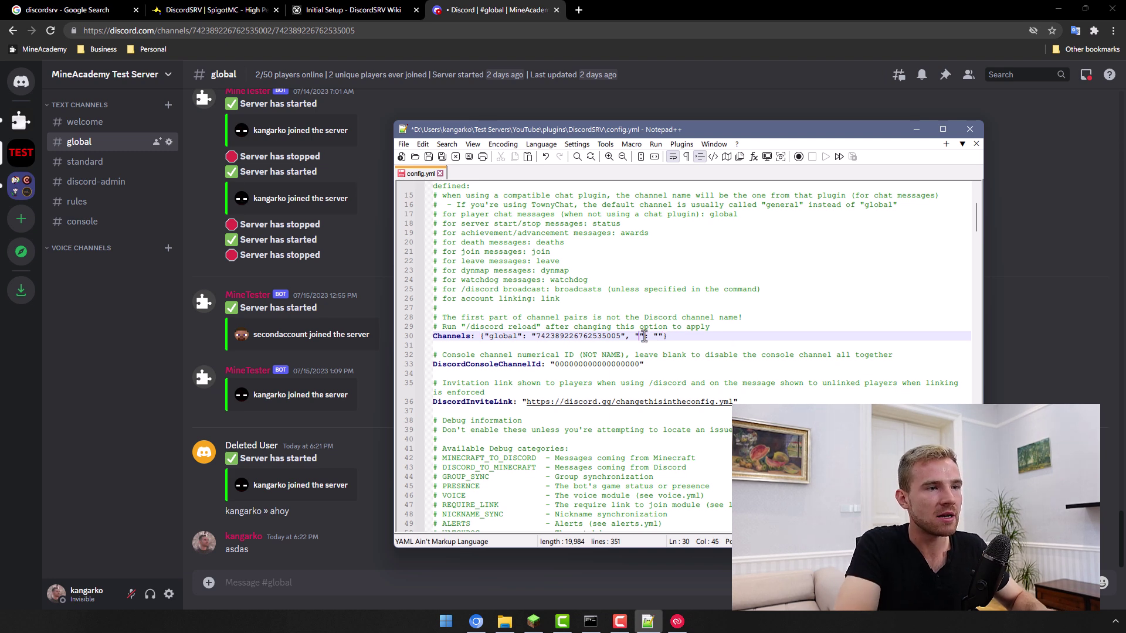
text(standard)
click(85, 162)
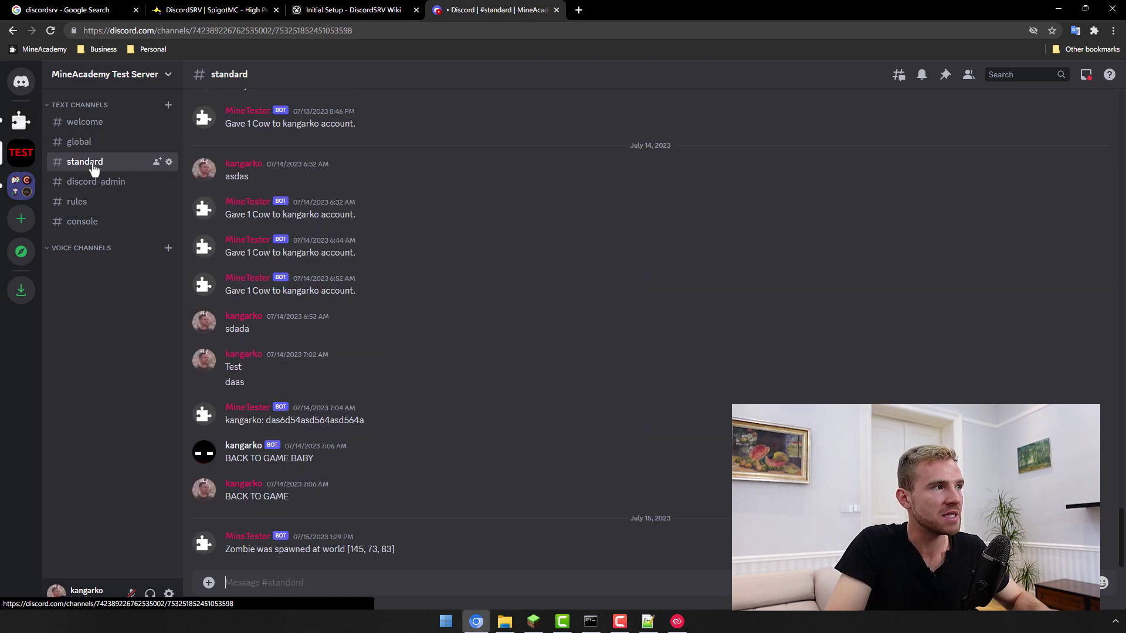
right_click(93, 167)
click(462, 516)
click(647, 621)
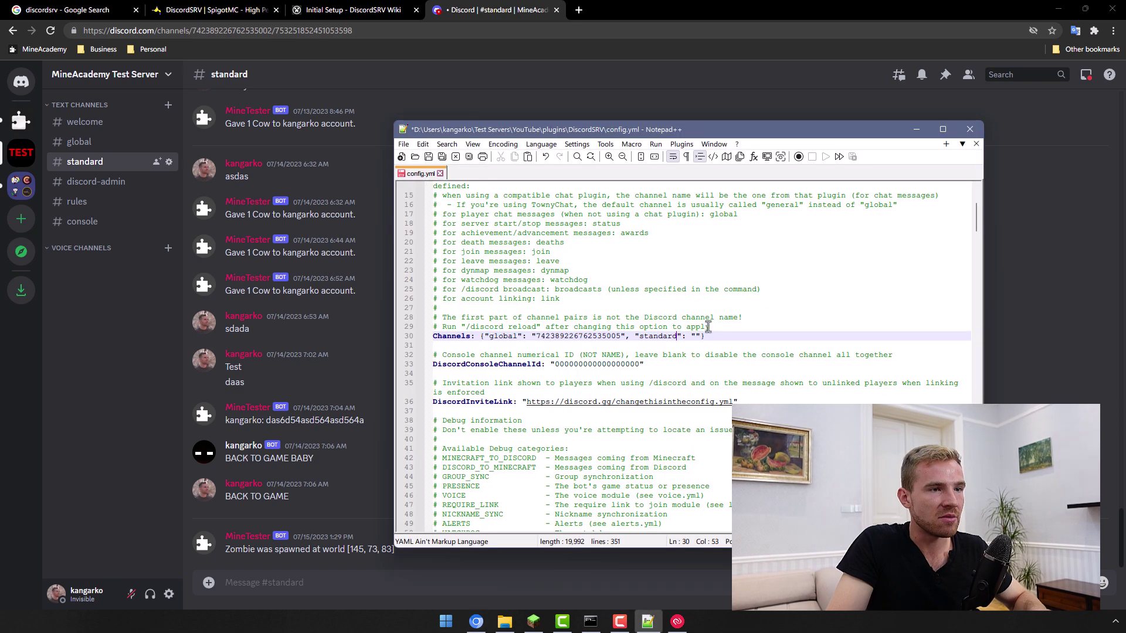
key(ctrl+v)
Step: Check the channel map, briefly breaking the standard entry onto a new line and rejoining it
mouse_move(482, 337)
mouse_down()
mouse_move(733, 319)
mouse_move(813, 334)
mouse_up()
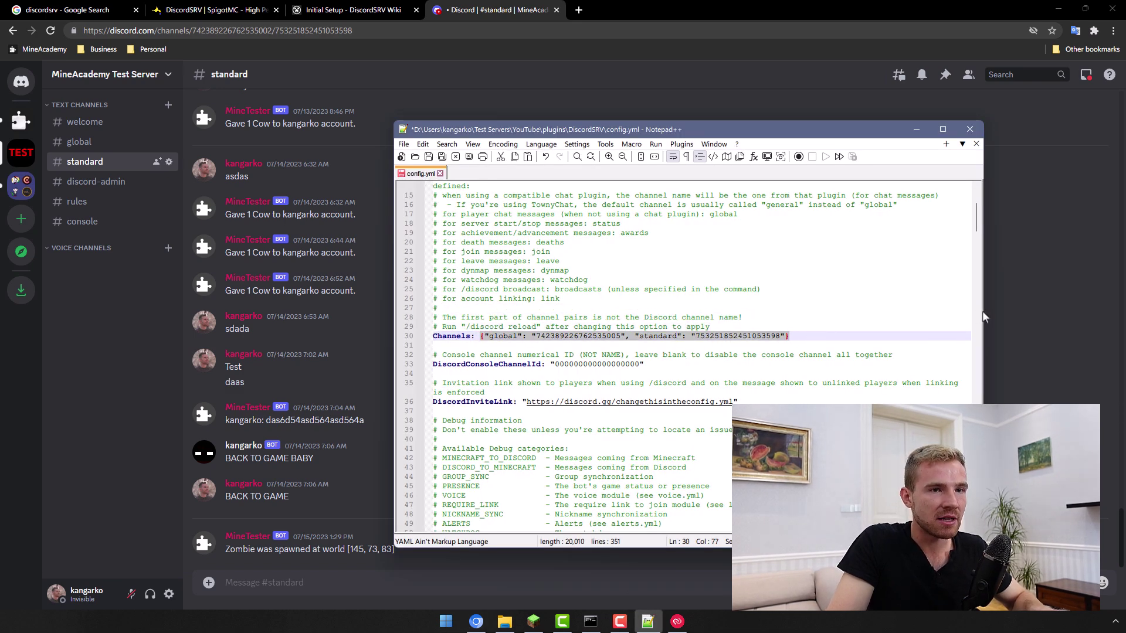
click(592, 336)
key(Return)
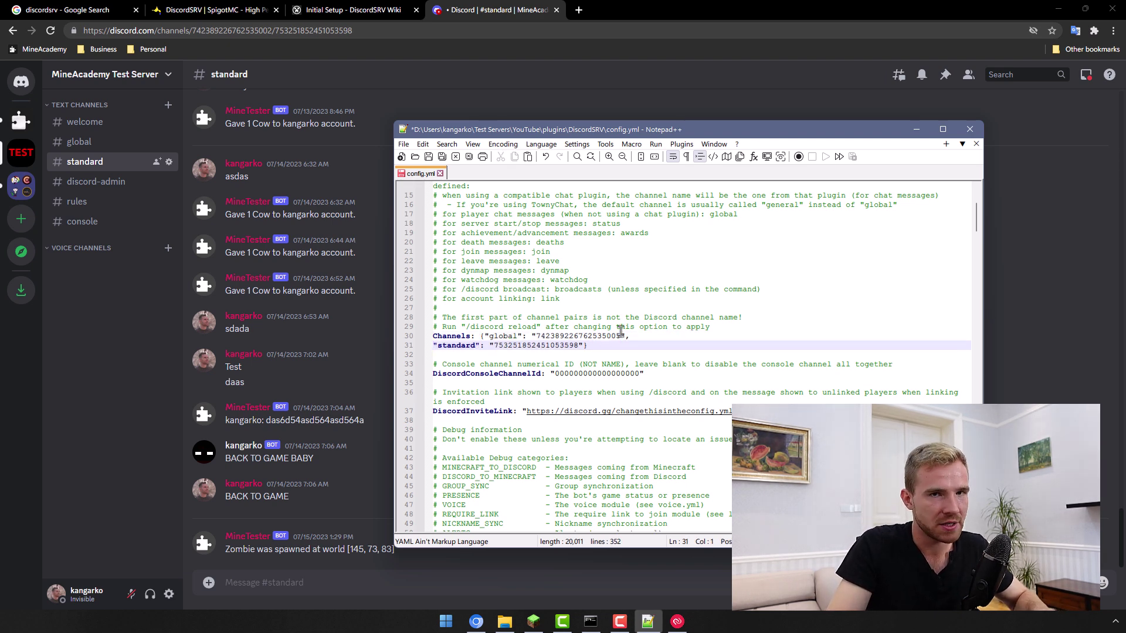
key(BackSpace)
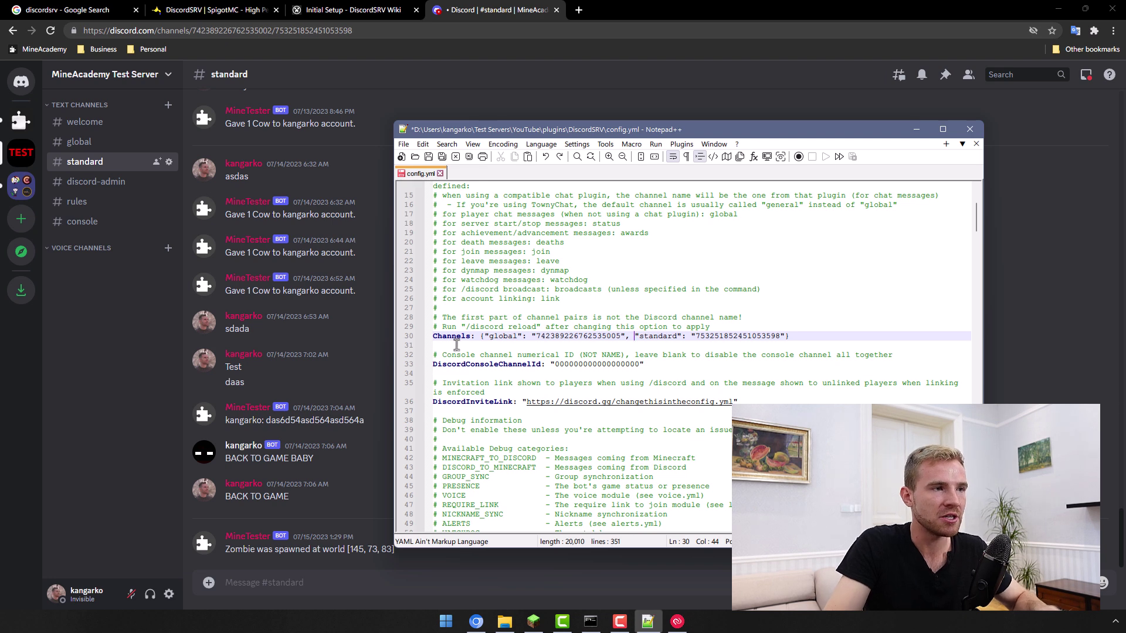
mouse_move(471, 336)
mouse_down()
mouse_move(809, 324)
mouse_move(818, 334)
mouse_up()
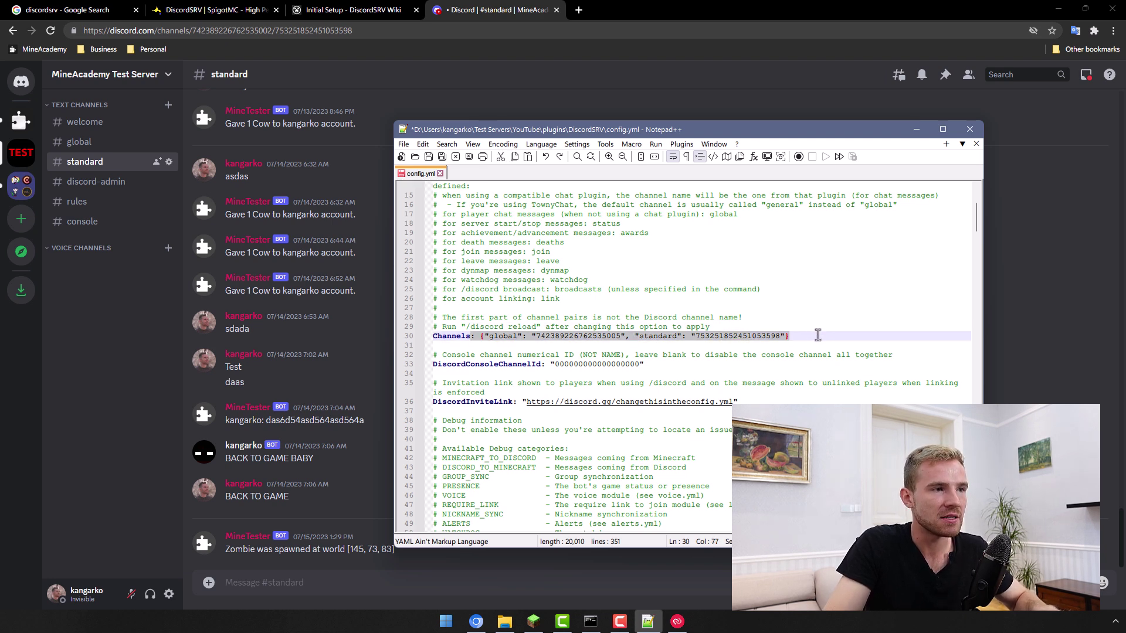
Step: Select the DiscordConsoleChannelId placeholder and copy the #console channel's ID
double_click(495, 365)
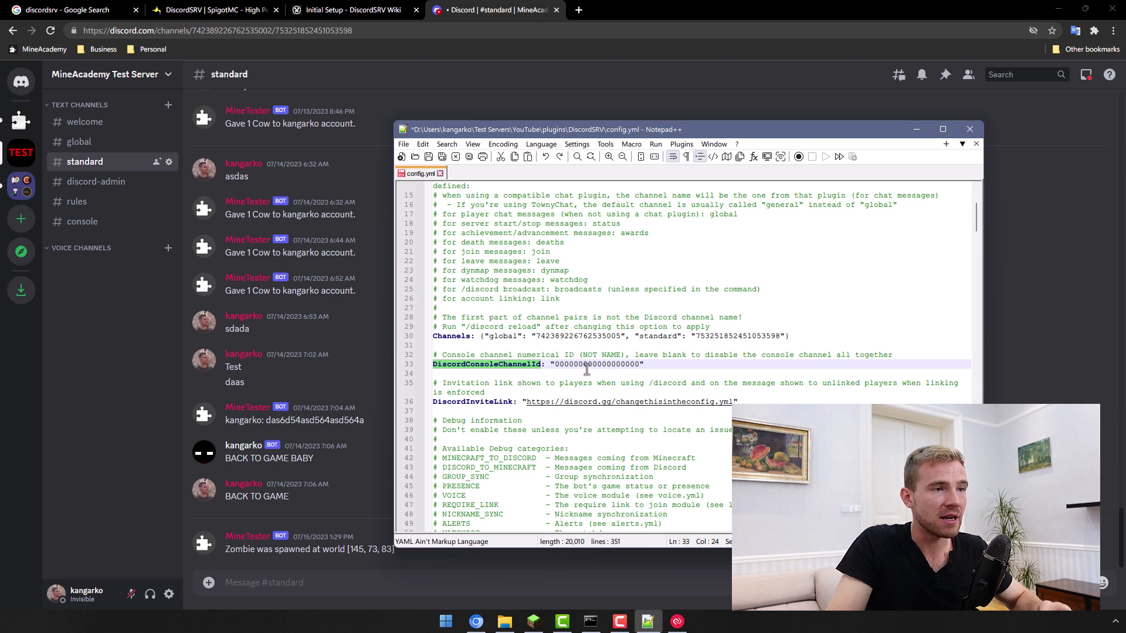
double_click(586, 365)
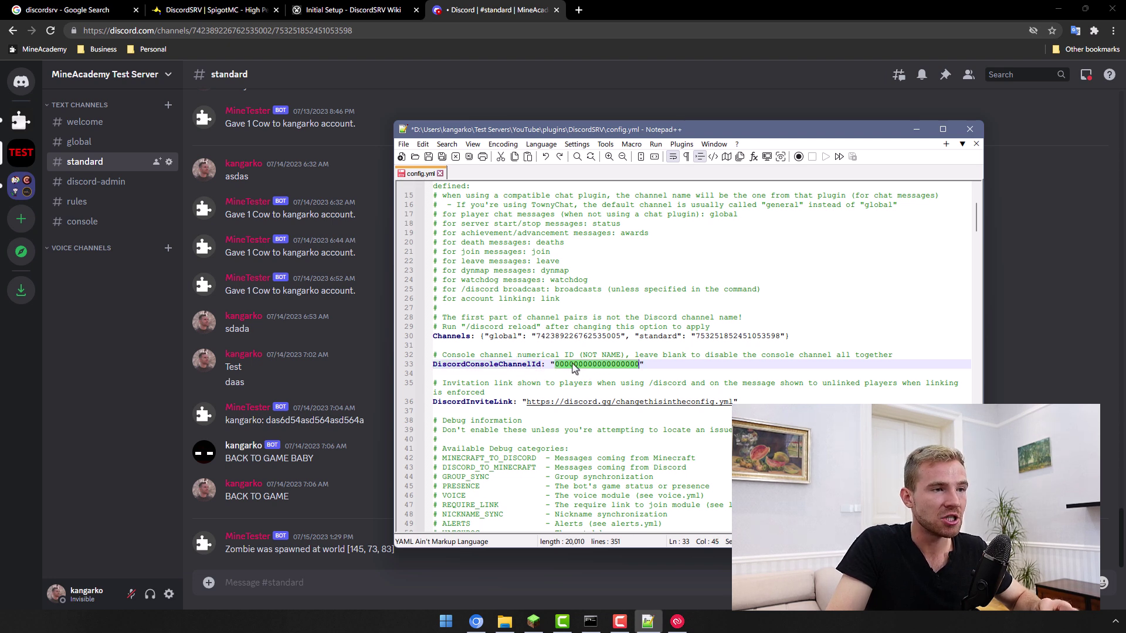
right_click(89, 226)
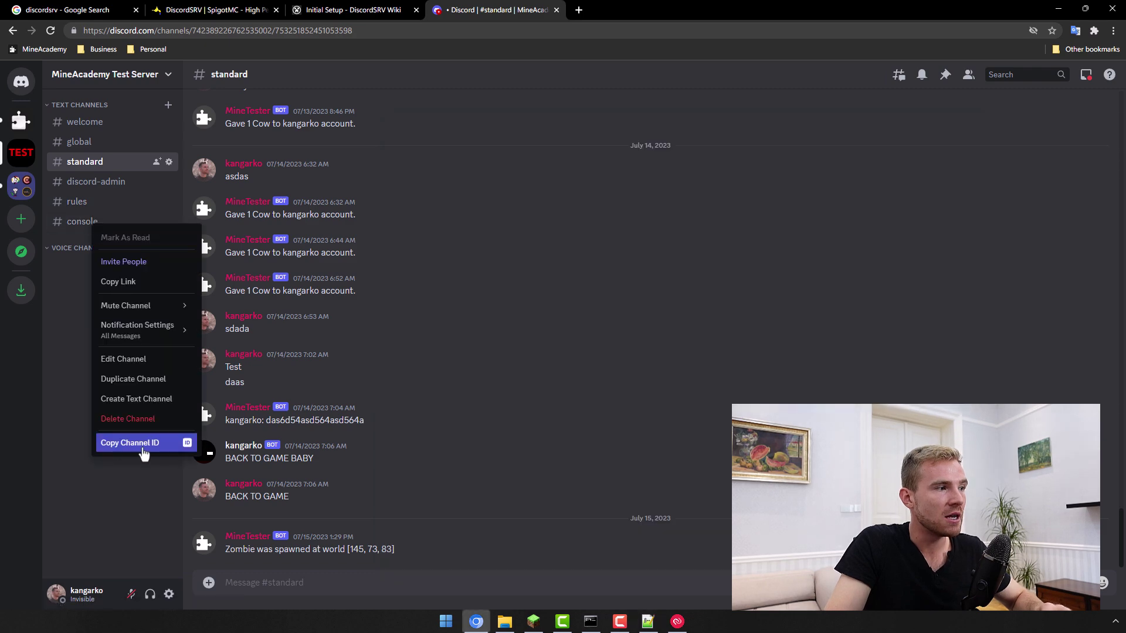
click(75, 222)
right_click(75, 221)
Step: Minimize Notepad++ and read the server log in Discord's #console channel
click(100, 441)
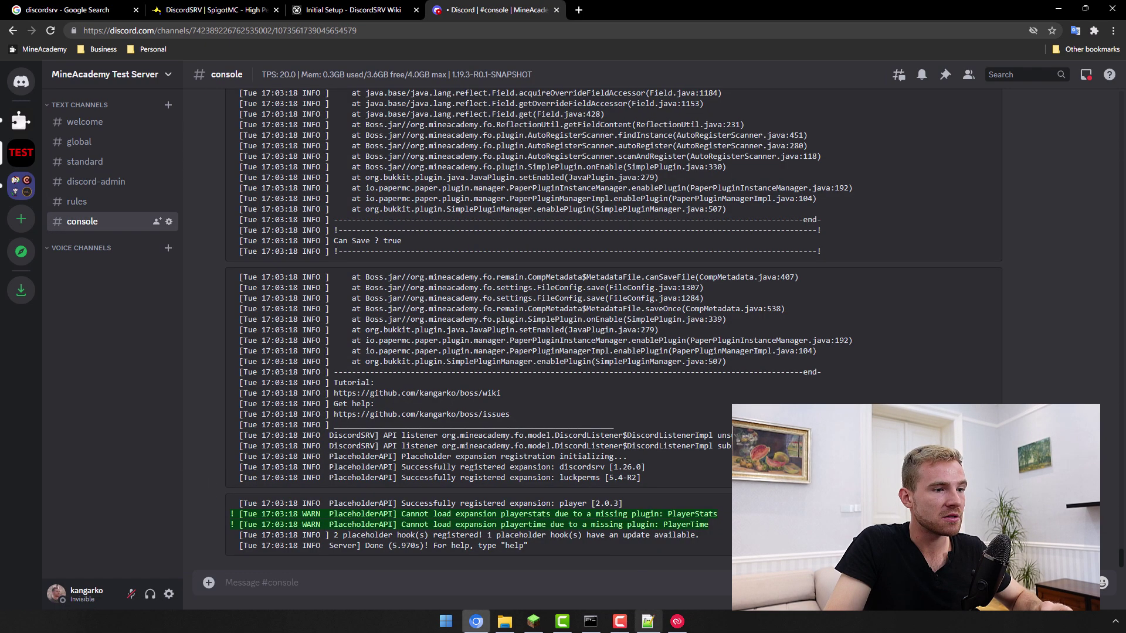
click(648, 624)
click(648, 625)
scroll(378, 375, up, 10)
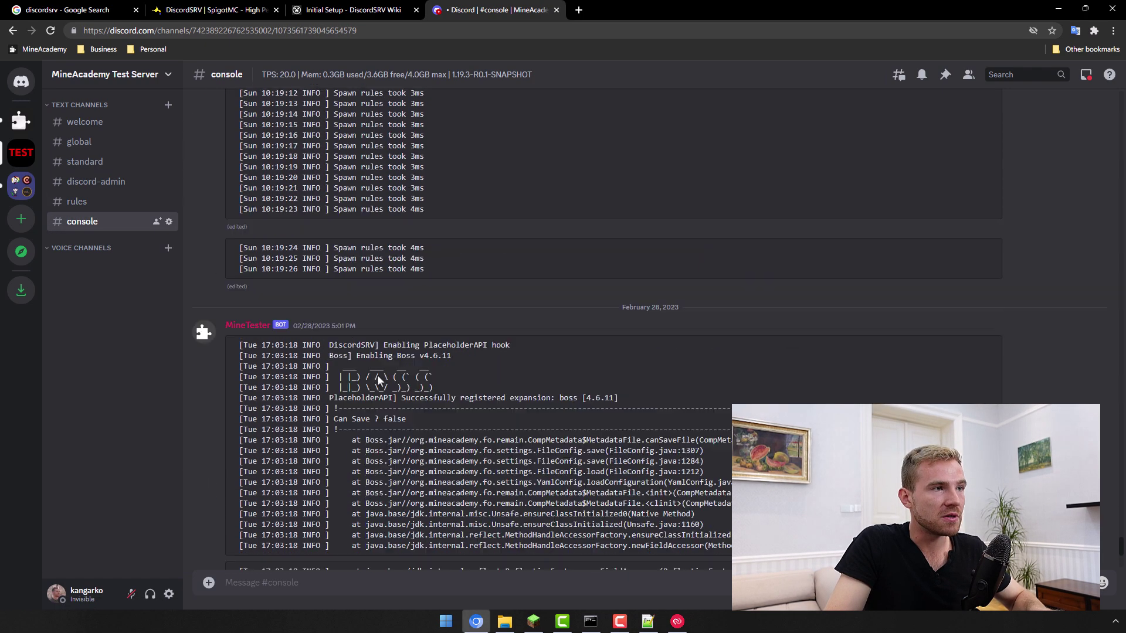
scroll(395, 332, down, 10)
scroll(411, 352, up, 10)
scroll(437, 371, down, 10)
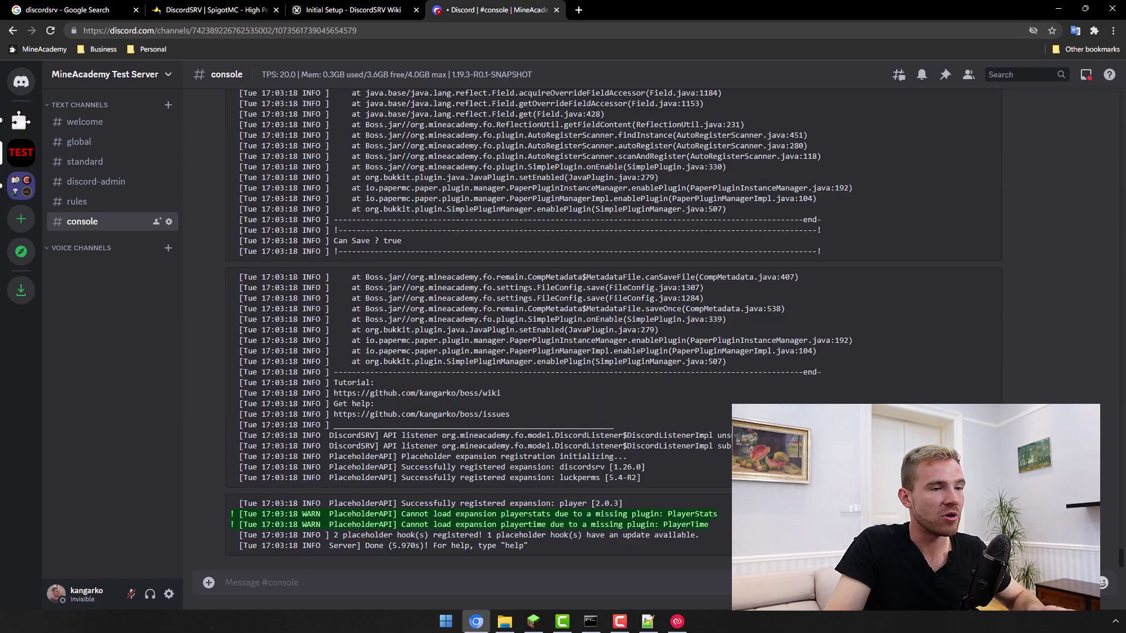
Step: Check the DiscordChatChannelDiscordToMinecraft setting, save config.yml, and view Discord's #global channel
click(647, 622)
scroll(551, 340, down, 20)
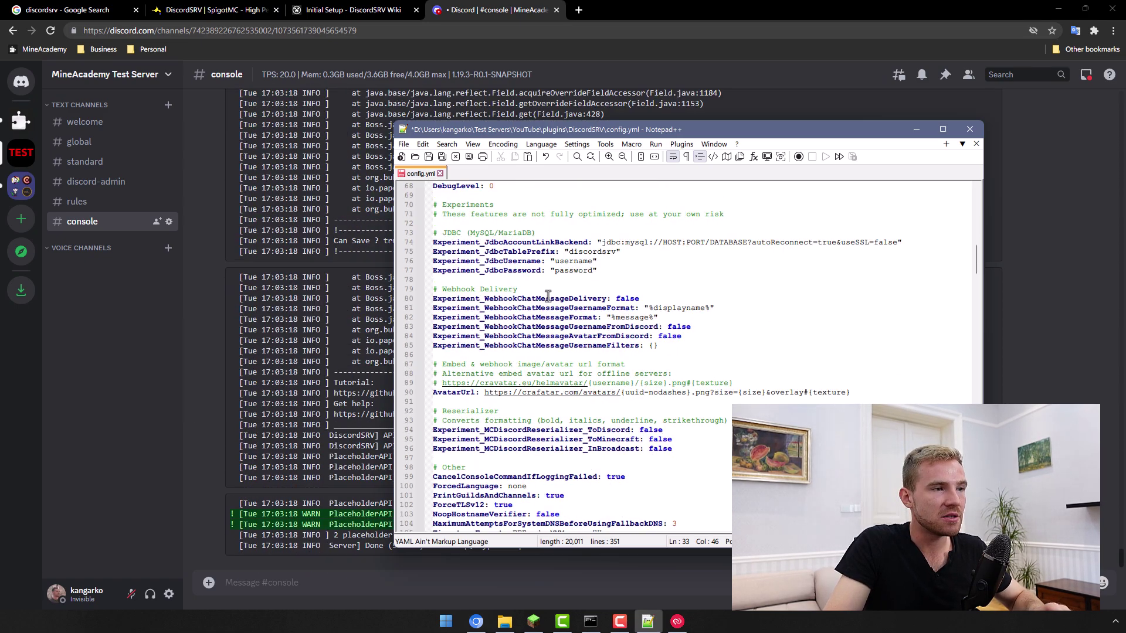
scroll(544, 285, down, 19)
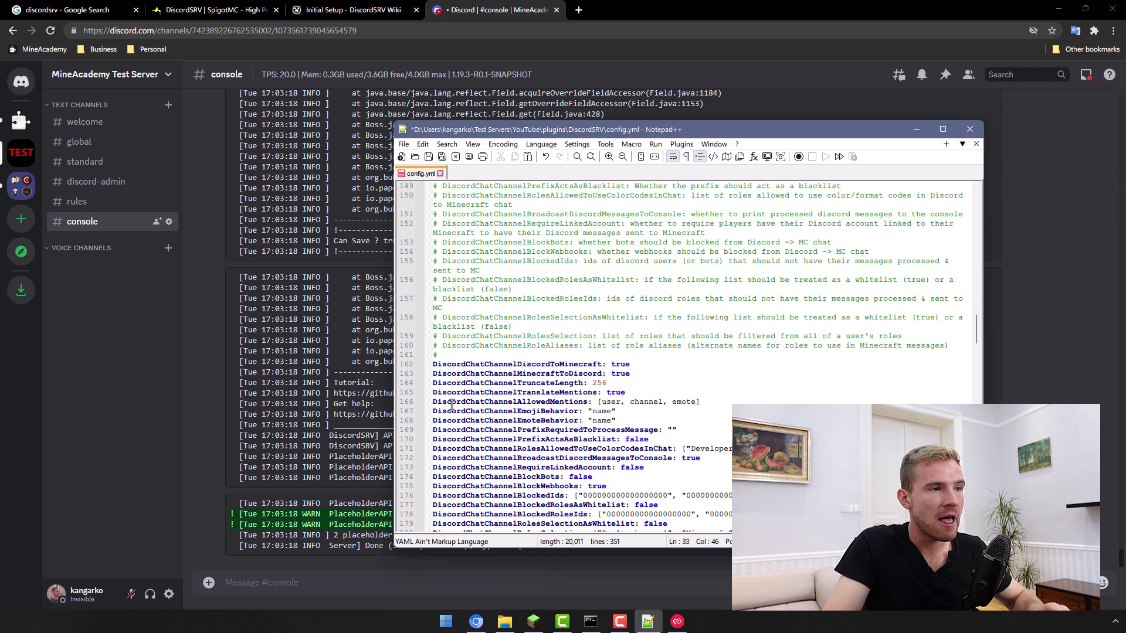
mouse_move(456, 365)
mouse_down()
mouse_move(574, 366)
mouse_move(621, 381)
mouse_move(376, 358)
mouse_up()
double_click(590, 366)
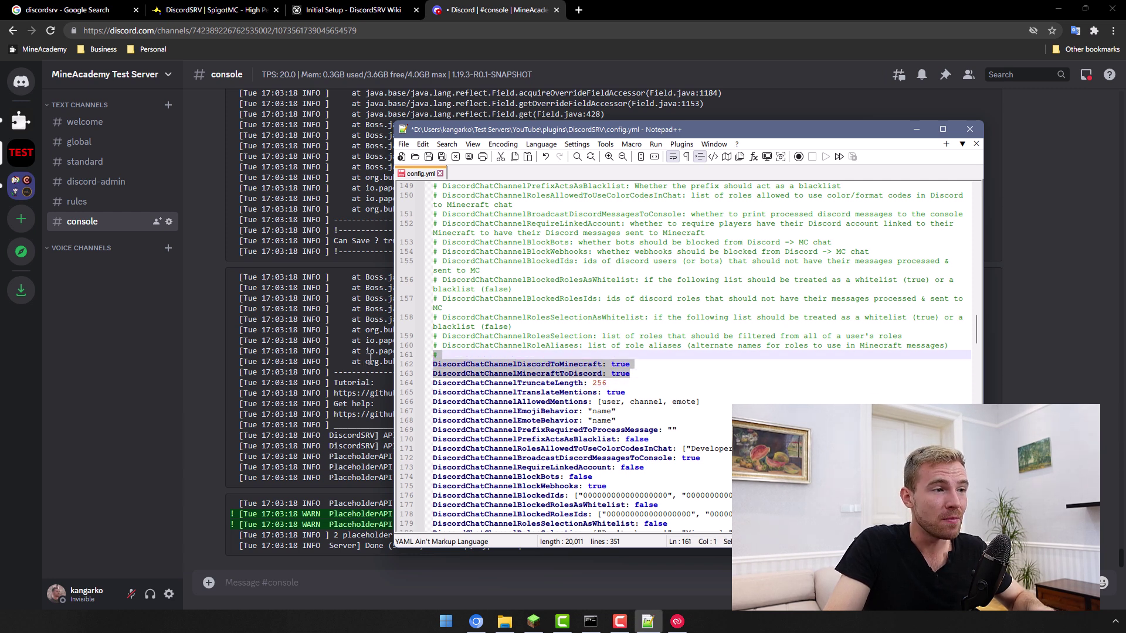
key(ctrl+s)
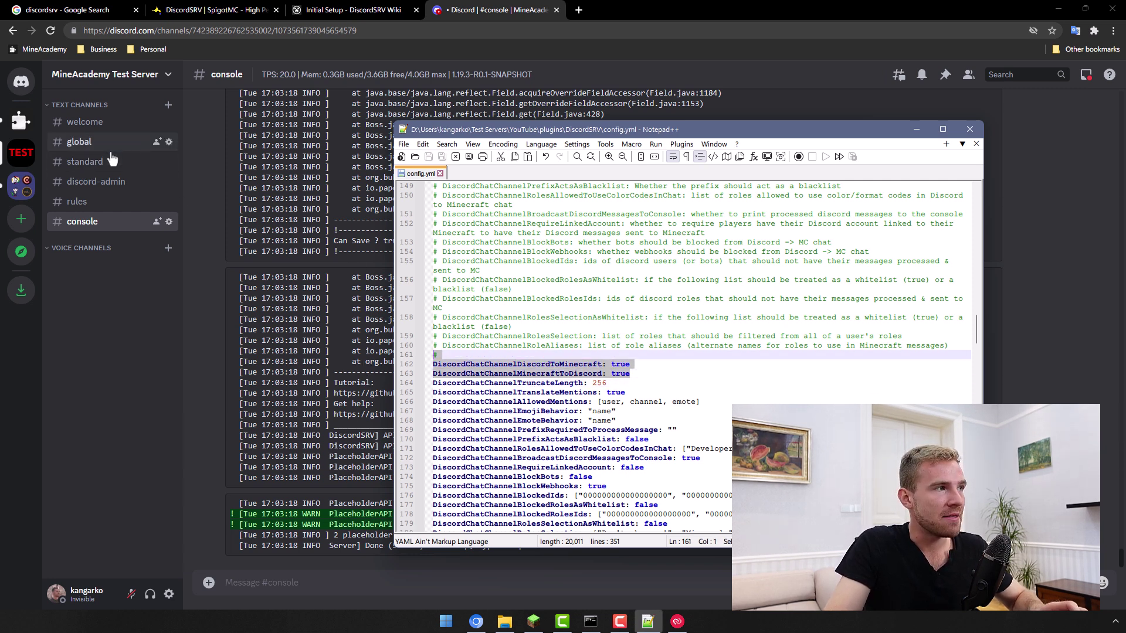
click(90, 150)
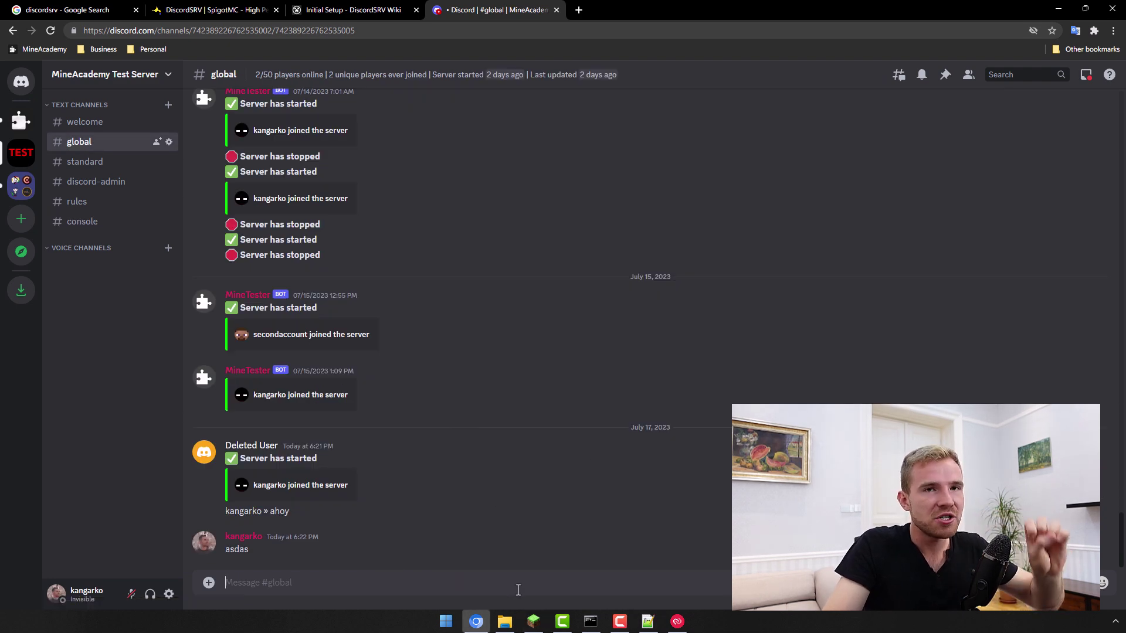
Step: Copy the DiscordSRV channel list lines from the server console log
click(533, 622)
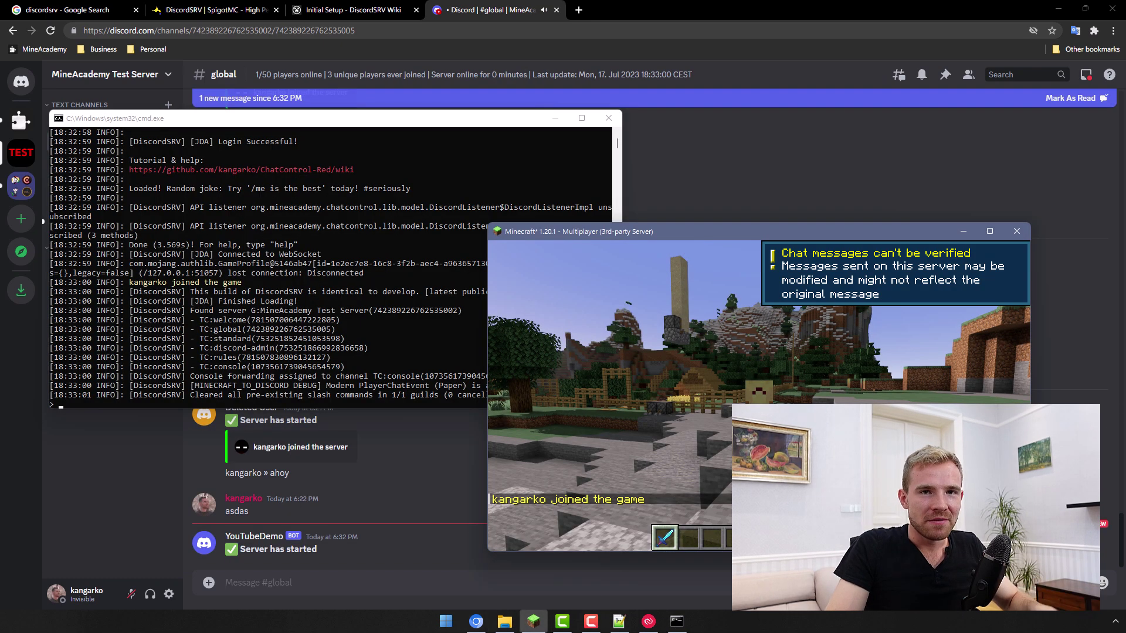
key(t)
click(187, 311)
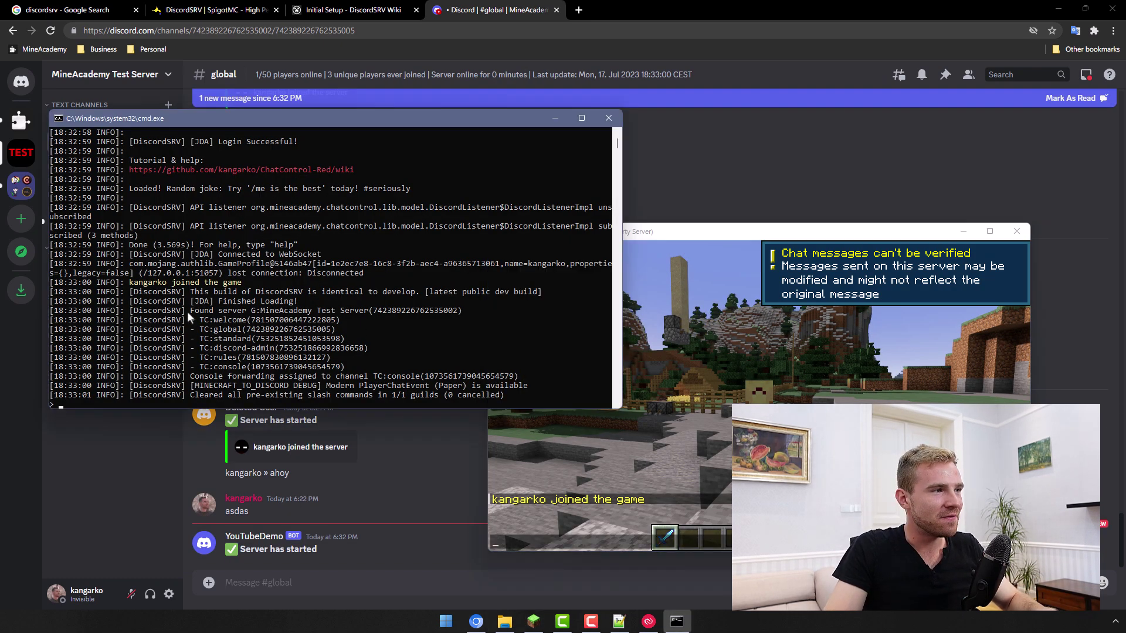
mouse_move(188, 311)
mouse_down()
mouse_move(241, 311)
mouse_move(255, 360)
mouse_move(346, 368)
mouse_up()
right_click(359, 400)
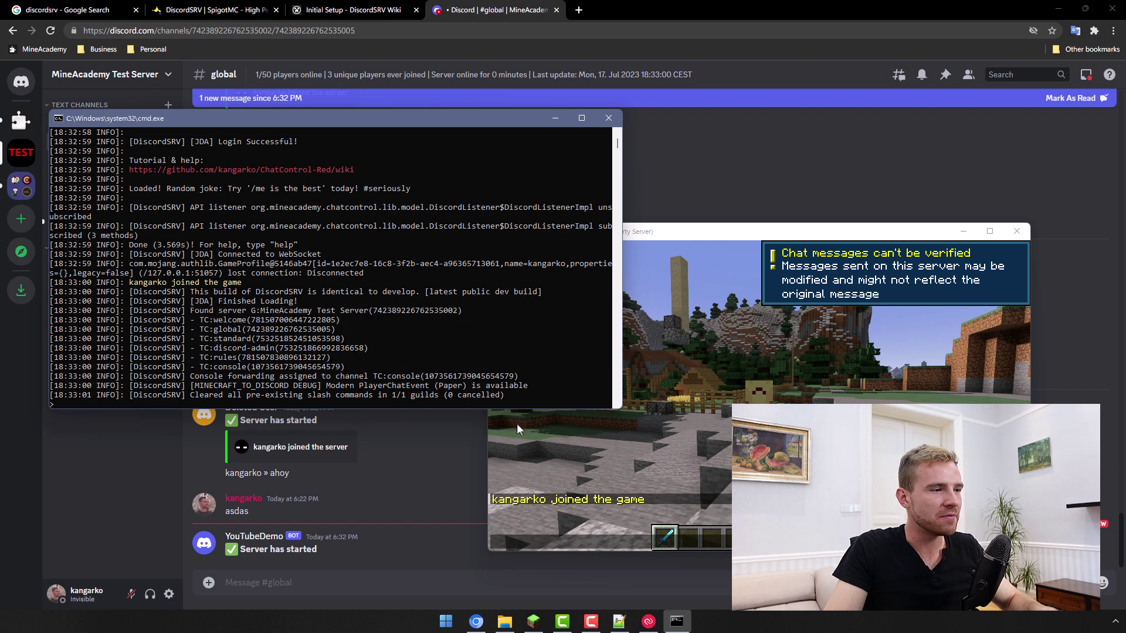
Step: Verify the bot's 'Server has started' message in Discord #global
click(400, 505)
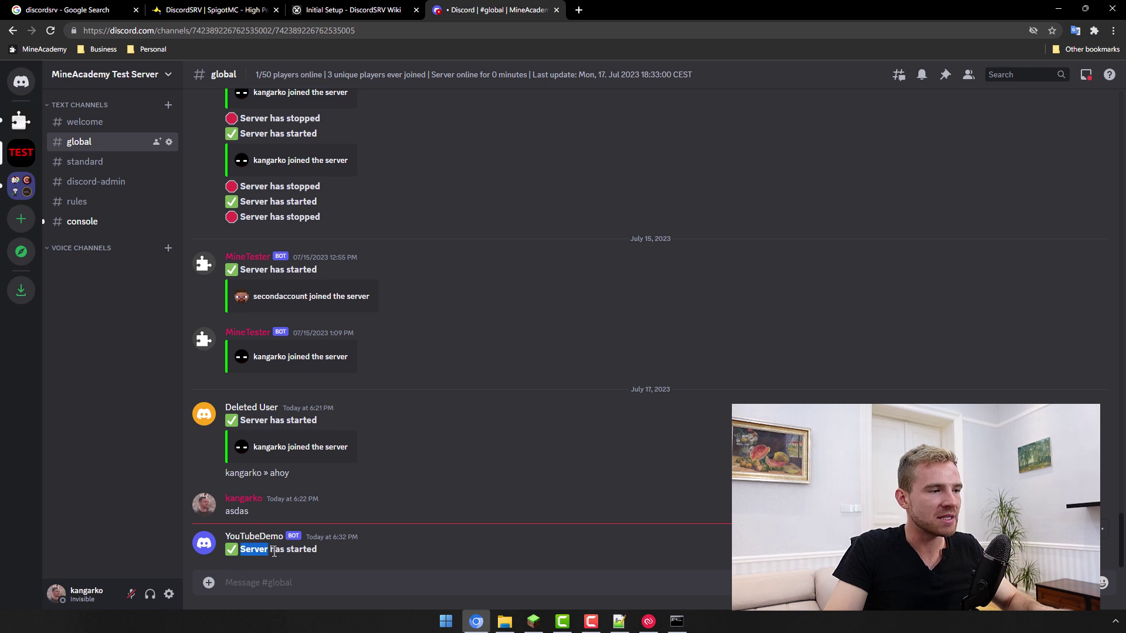
drag(274, 554, 341, 551)
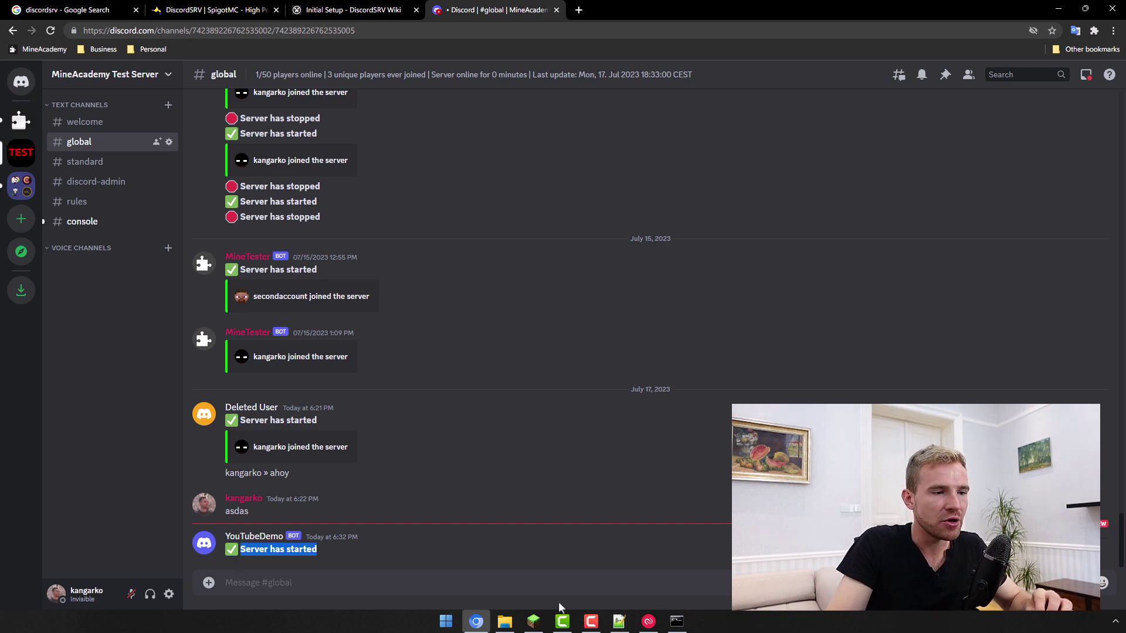
click(533, 622)
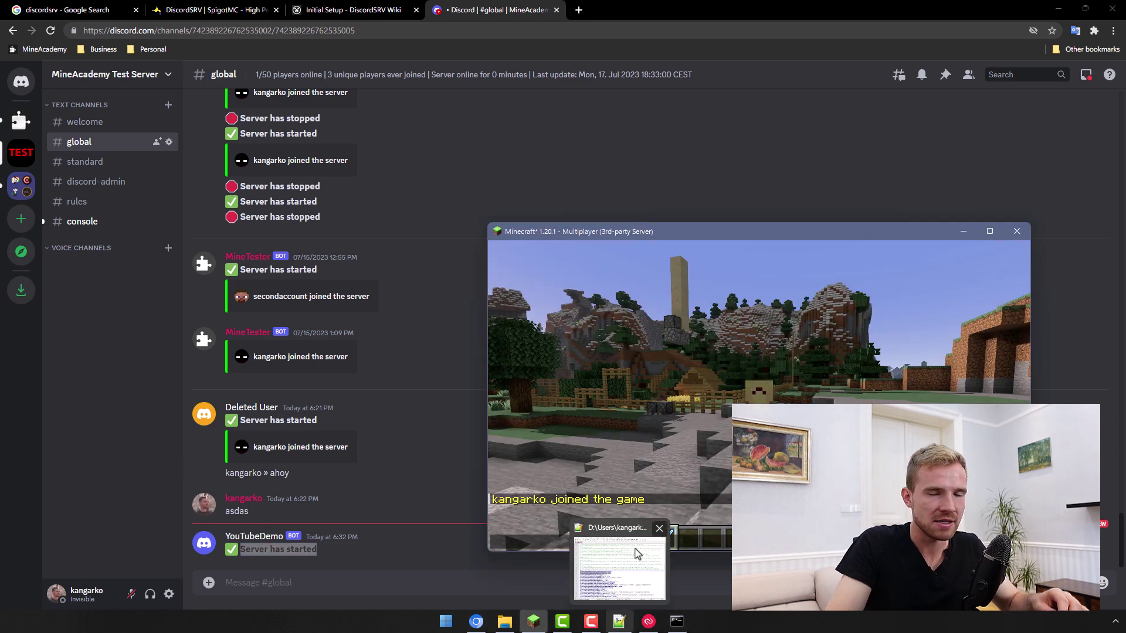
Step: Send 'Test' from Minecraft's in-game chat
key(t)
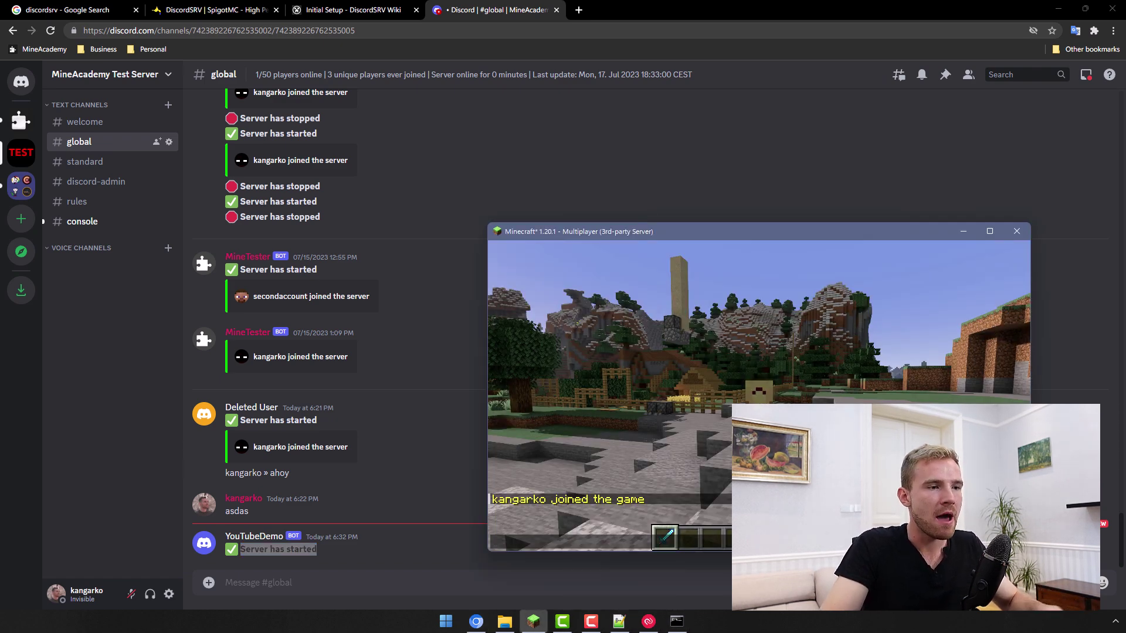
text(Test)
key(Return)
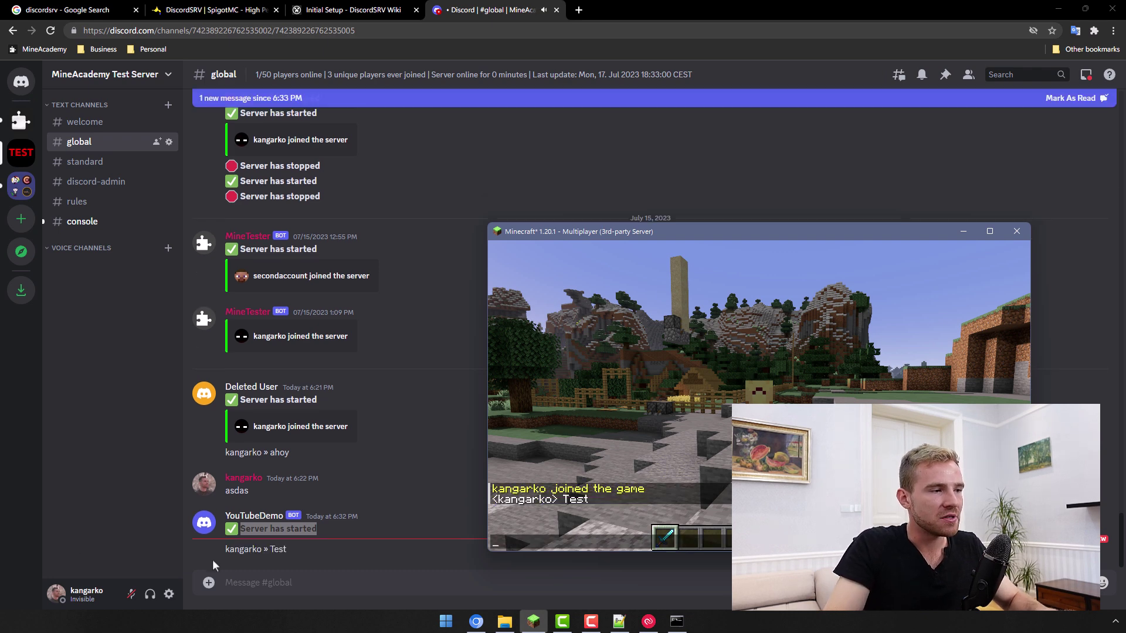
Step: Post 'bavck' in Discord #global and check it appears in the Minecraft chat
click(213, 559)
text(b)
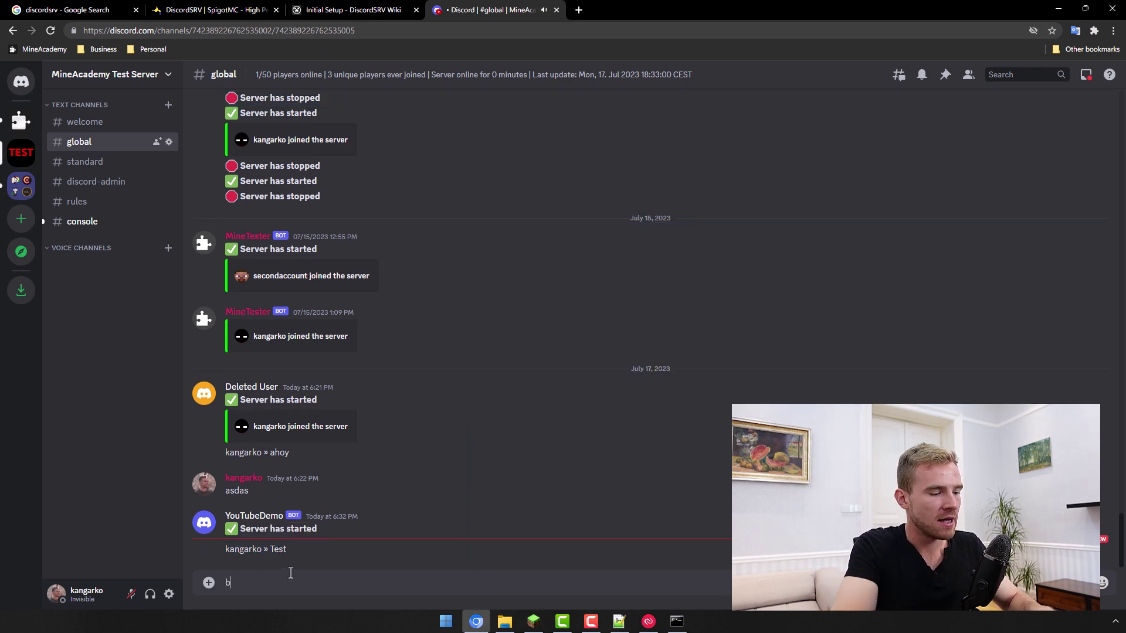
text(avck)
key(Return)
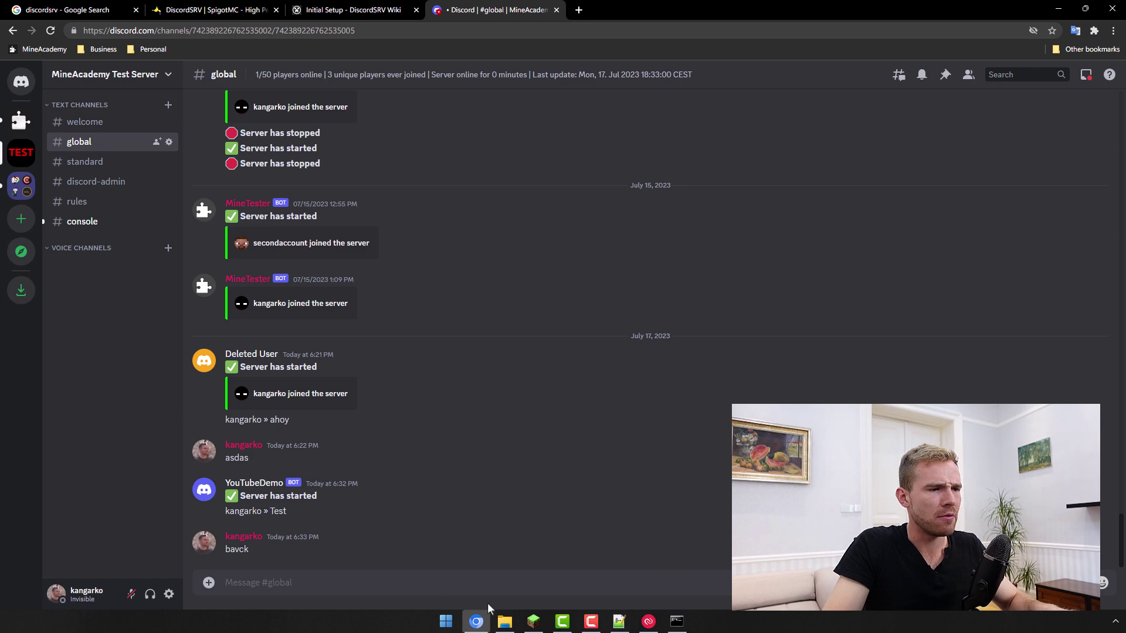
click(533, 622)
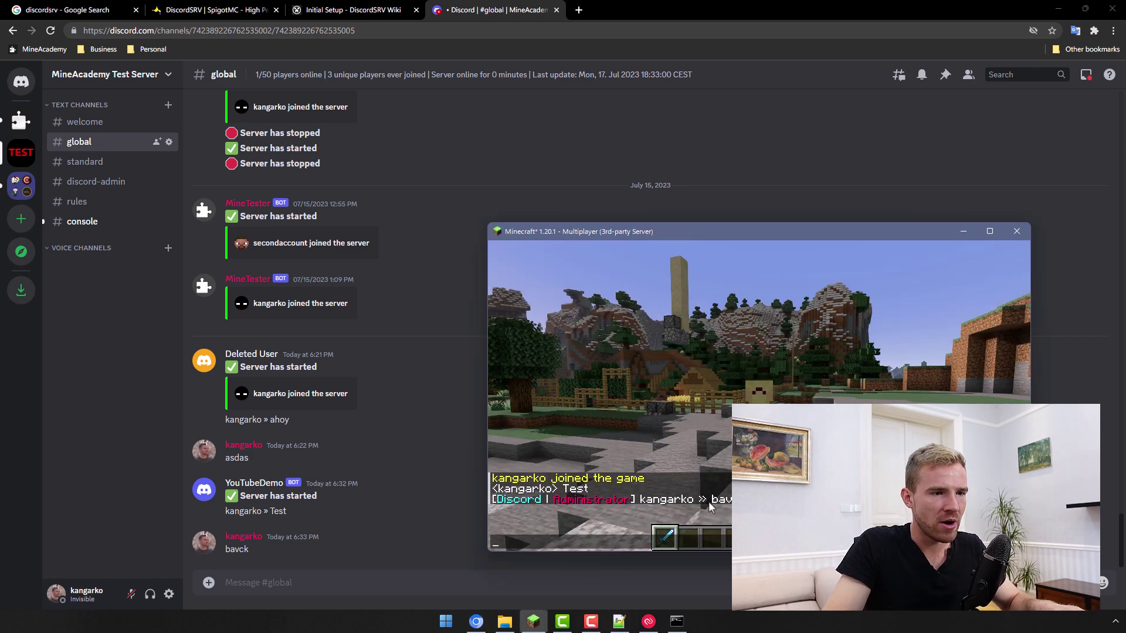
drag(643, 233, 624, 168)
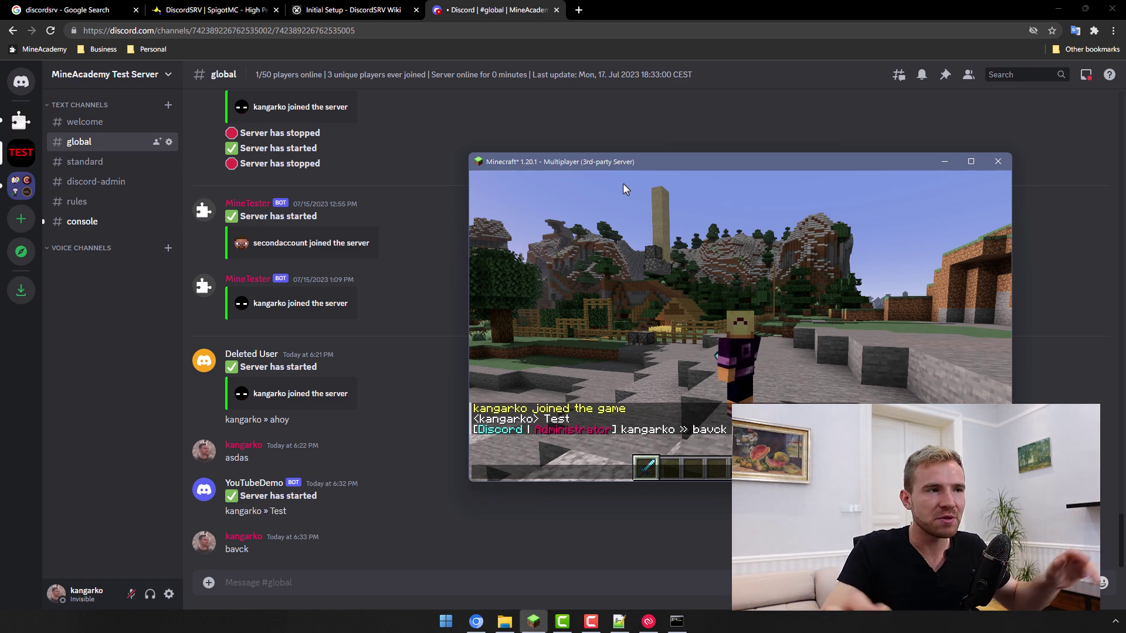
click(317, 8)
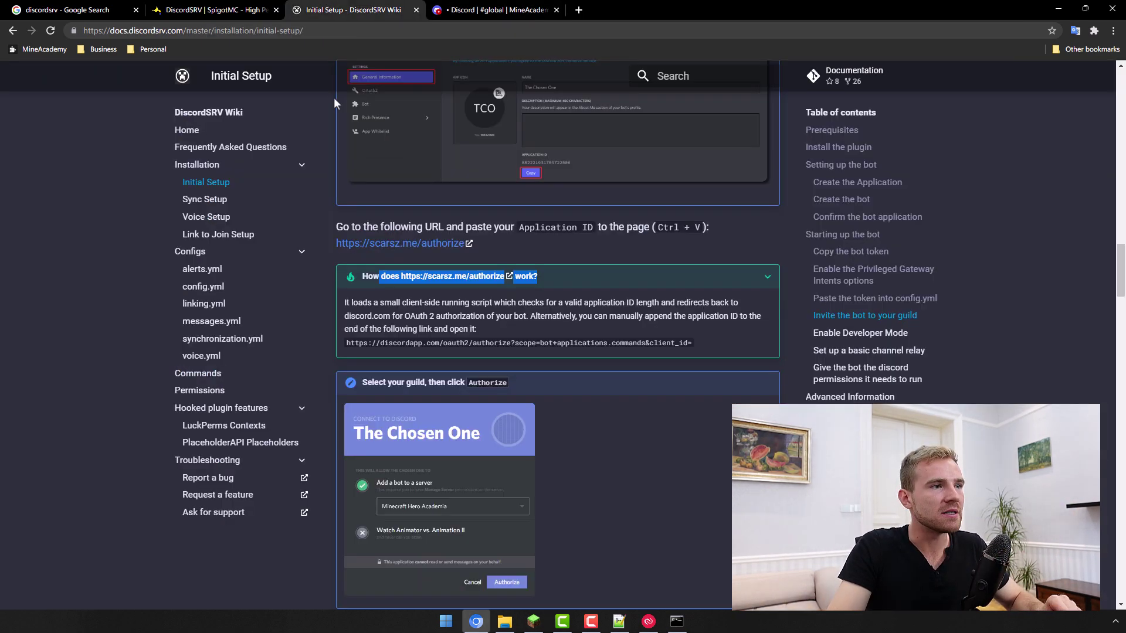
scroll(494, 400, up, 20)
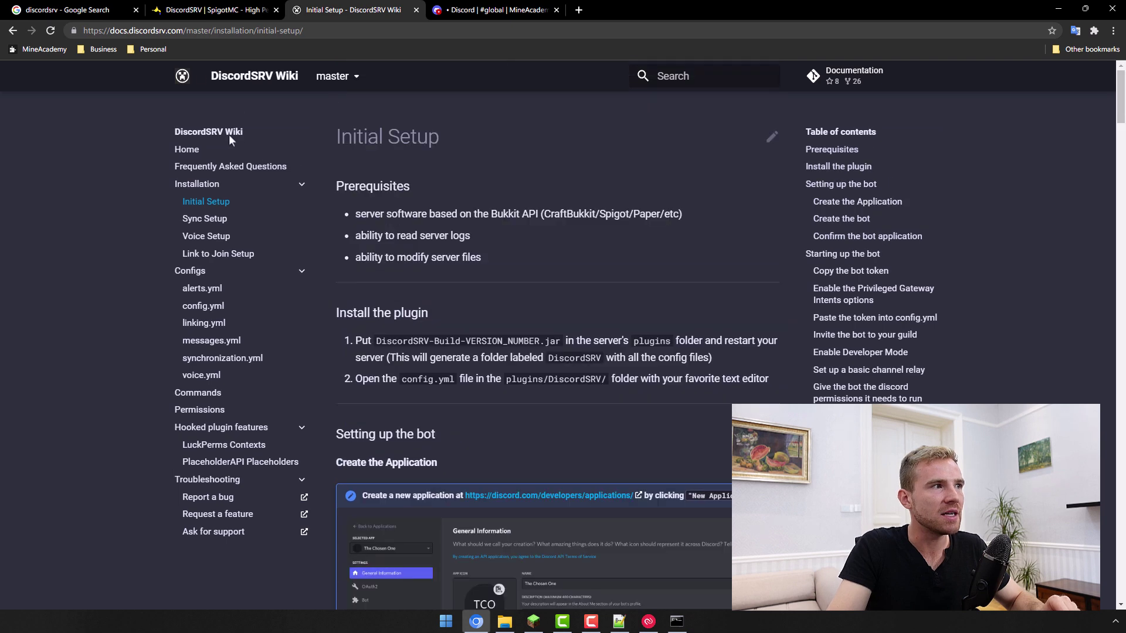
click(185, 150)
scroll(294, 189, down, 5)
click(495, 10)
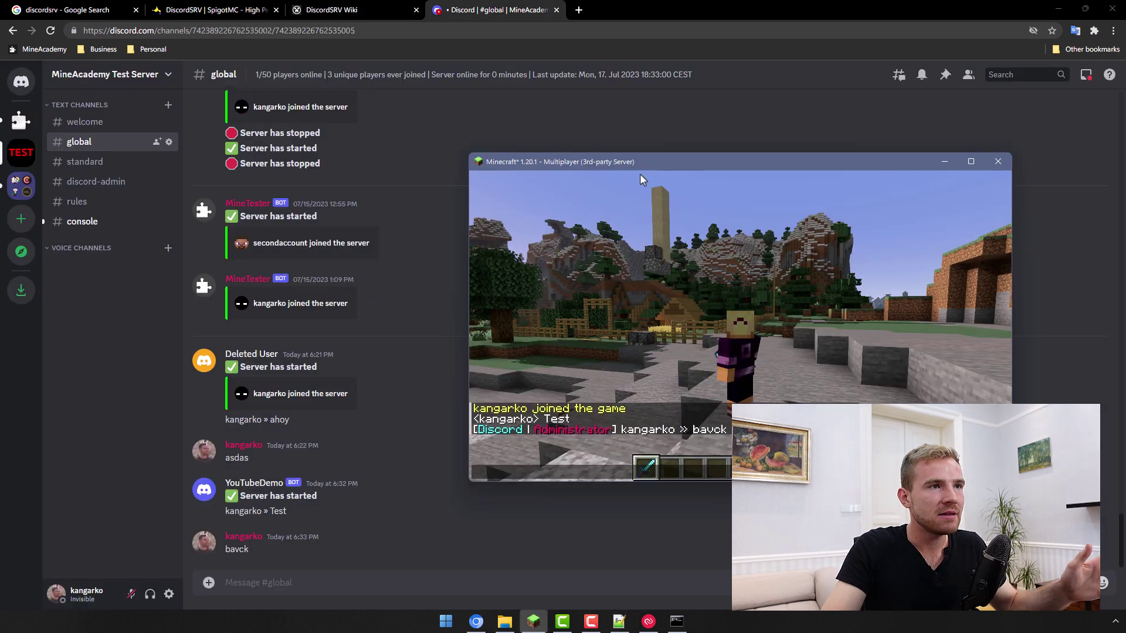
drag(649, 177, 649, 181)
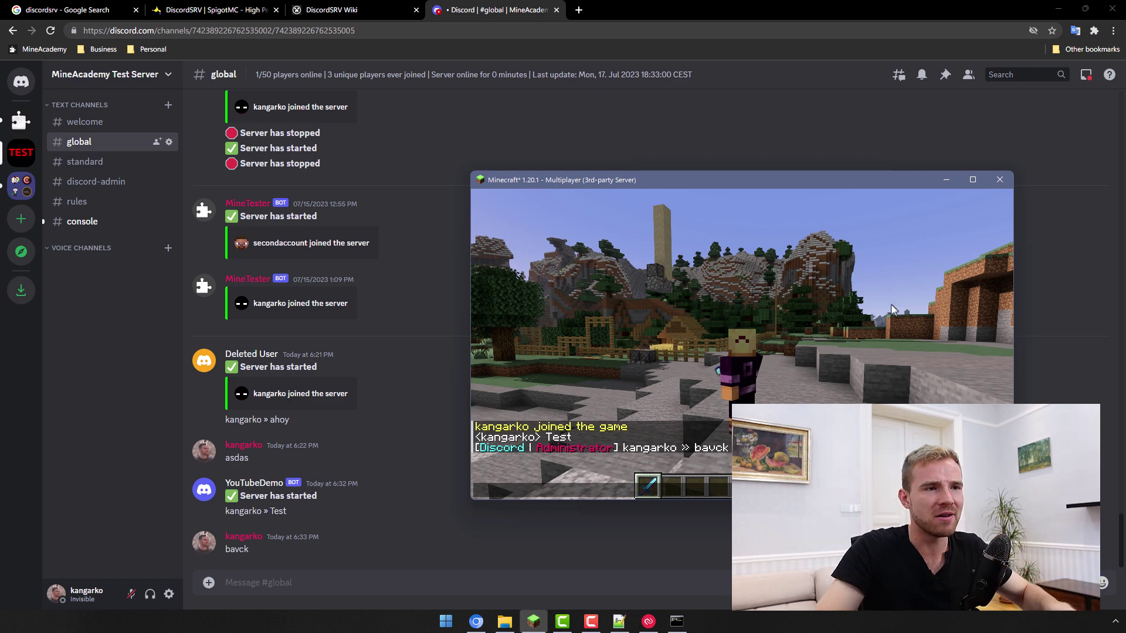
key(Escape)
key(t)
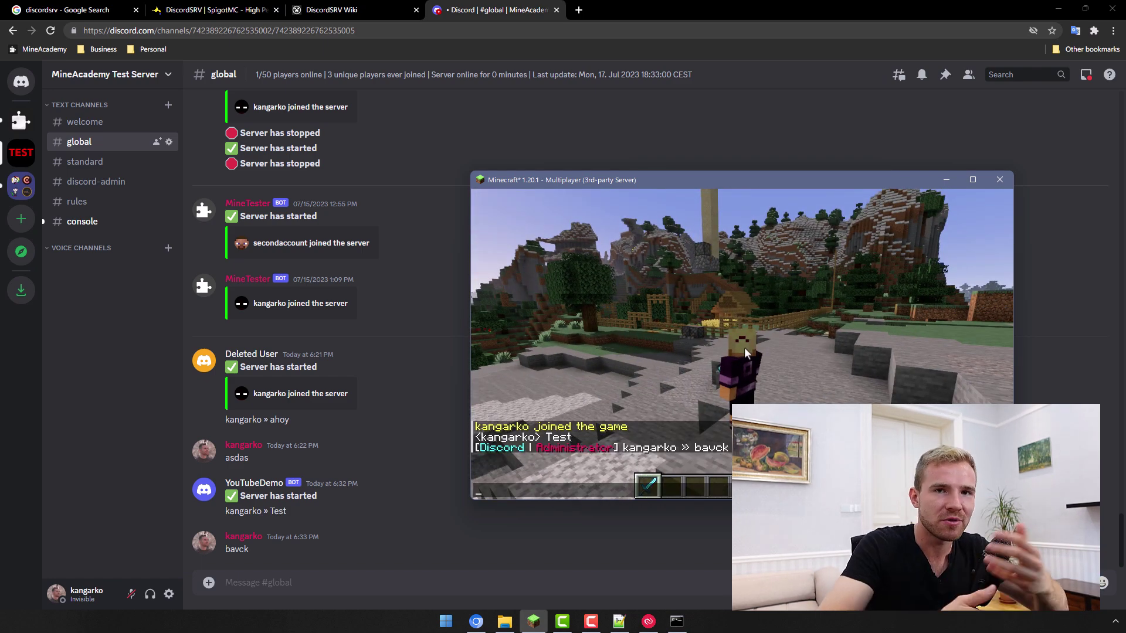